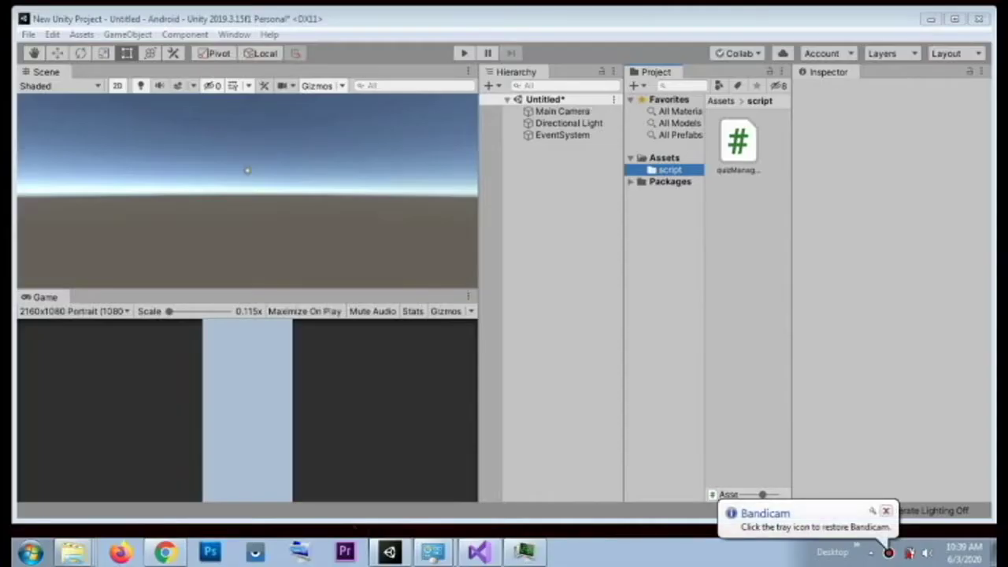
- Create a UI Canvas set to Screen Space - Camera with Main Camera as its render camera
left_click(126, 35)
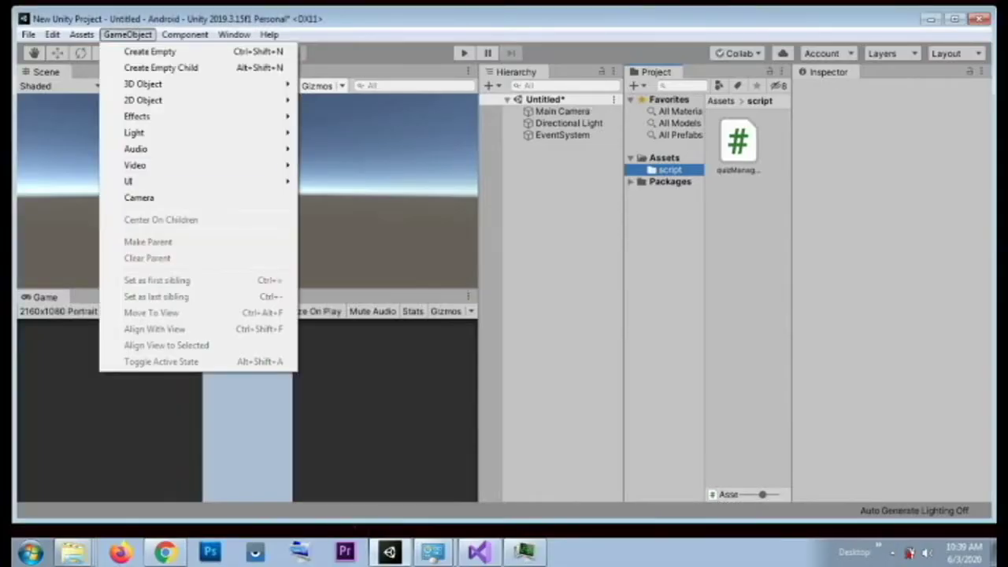
mouse_move(129, 181)
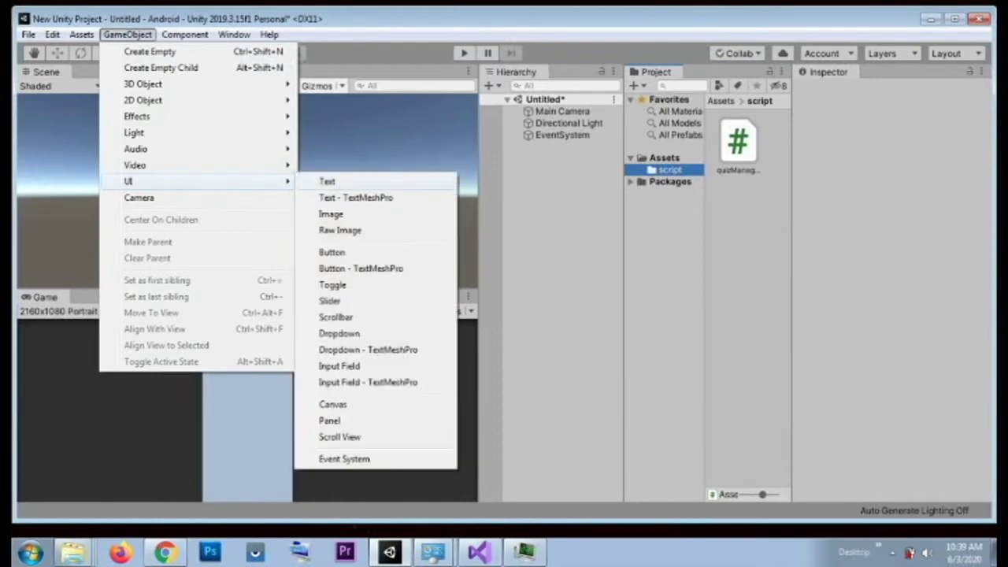
left_click(247, 170)
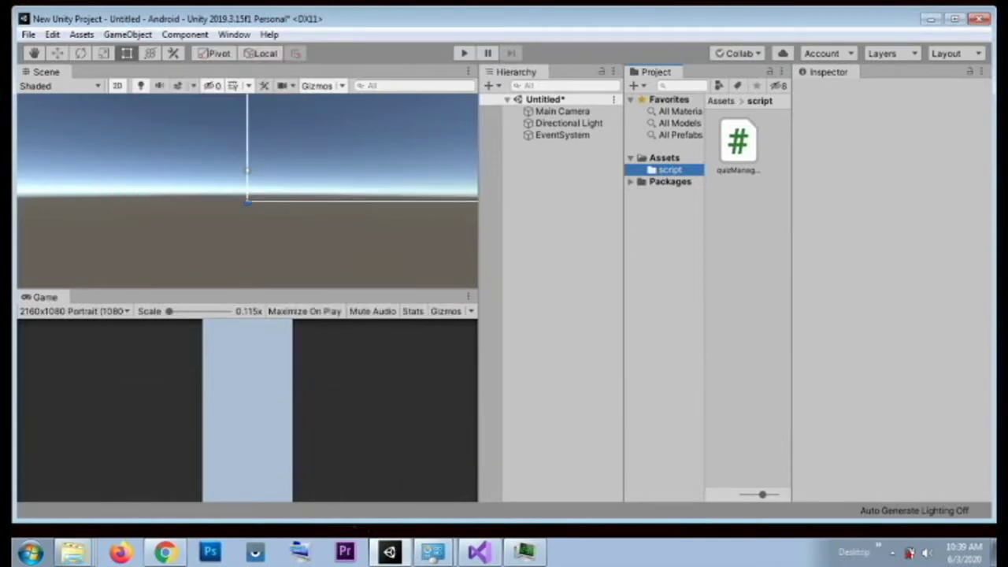
left_click(934, 306)
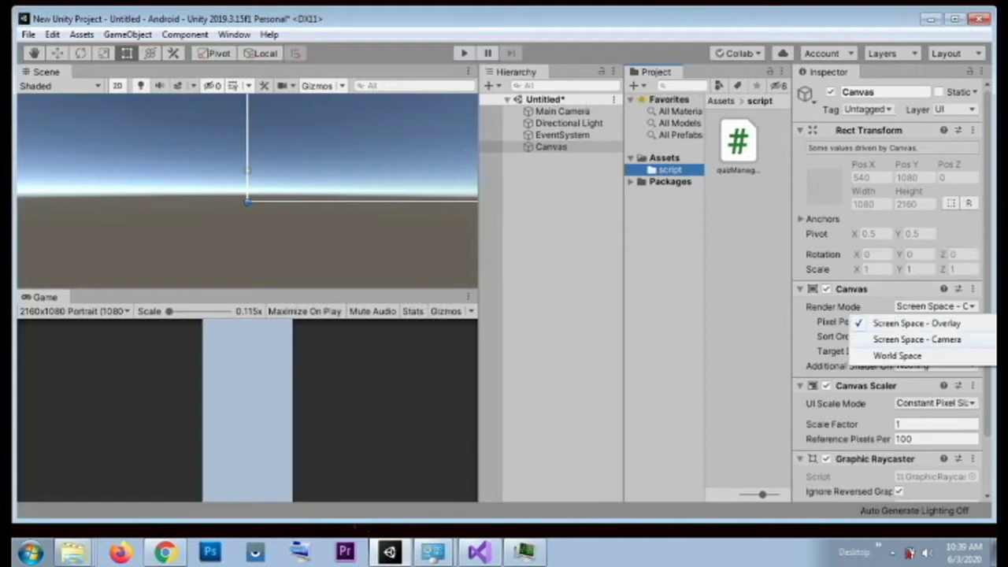
left_click(917, 339)
left_click(561, 111)
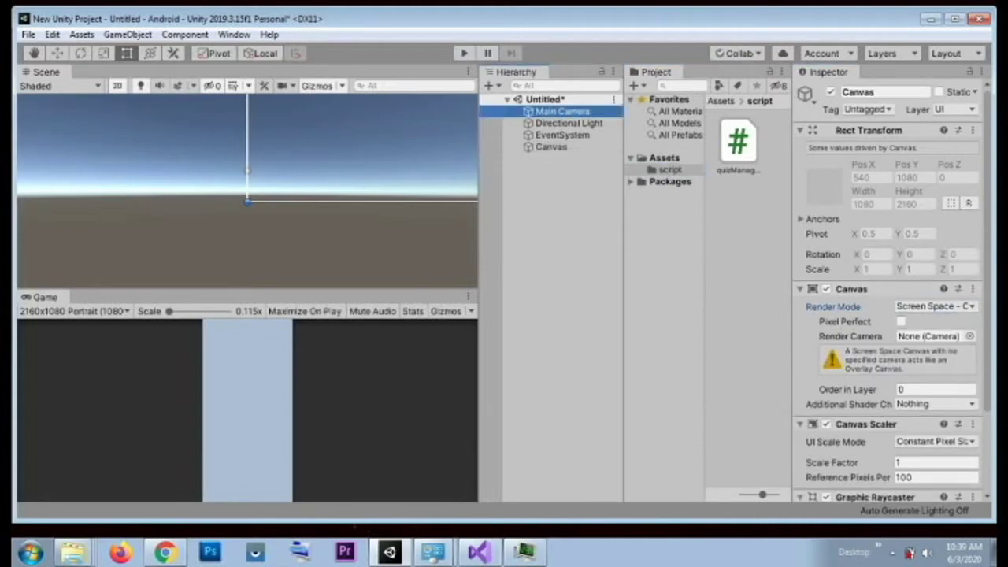
left_click_drag(561, 111, 929, 336)
- Set the canvas to Scale With Screen Size with width/height match 0.5
scroll(890, 315, "down", 3)
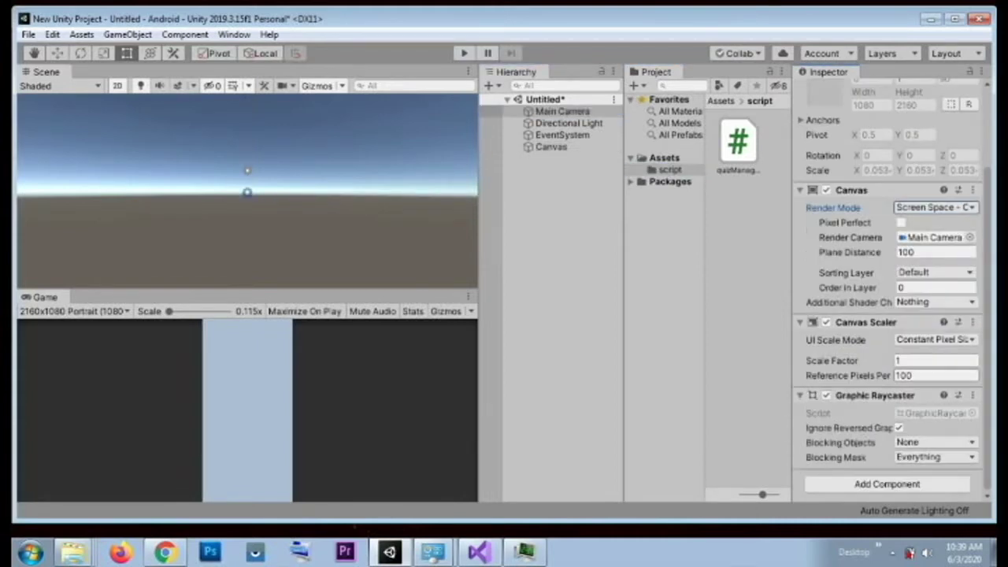
left_click(935, 340)
left_click(929, 371)
left_click(960, 404)
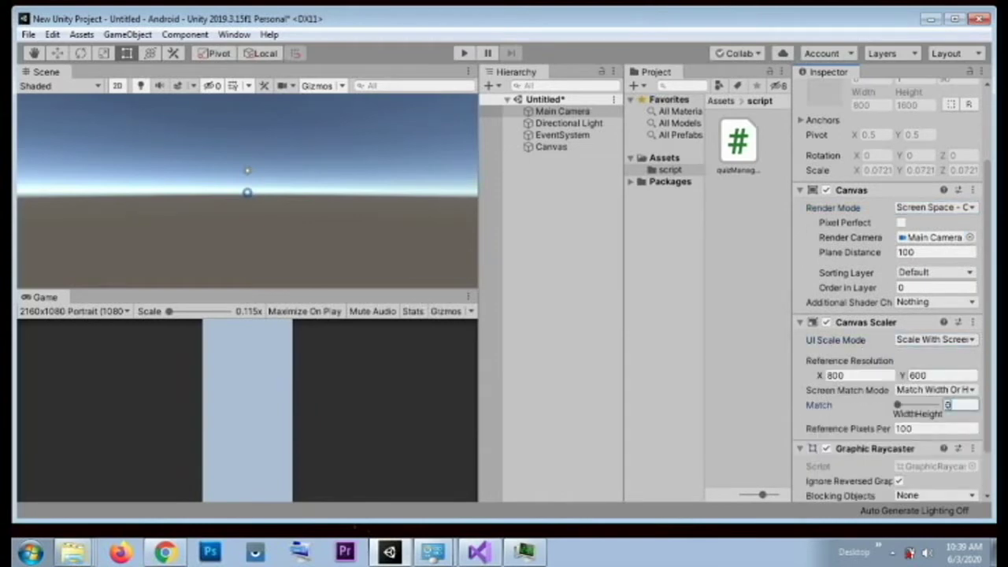
type("0.5")
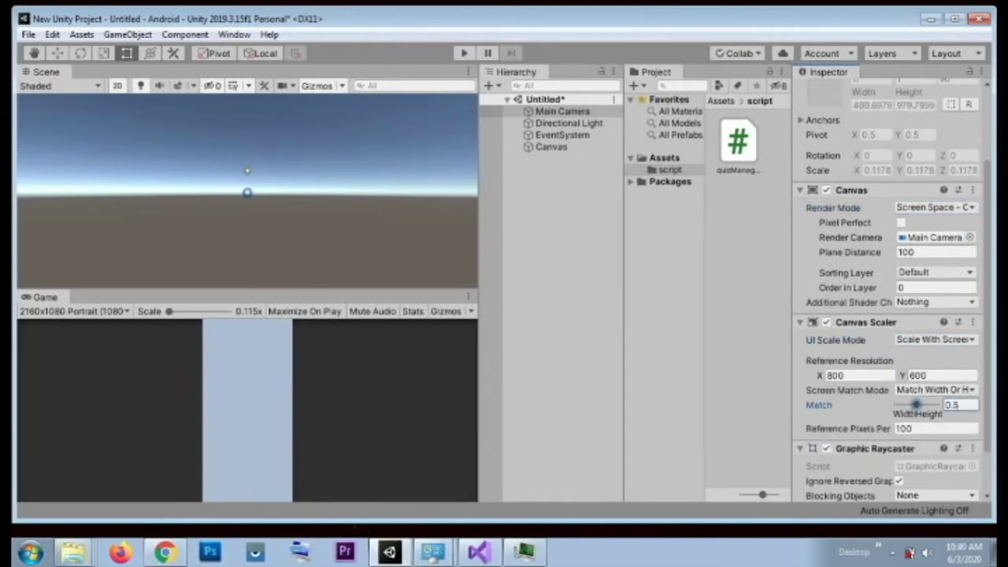
right_click(551, 147)
- Add a UI Text label under the canvas reading 'Question Text'
mouse_move(594, 386)
left_click(708, 137)
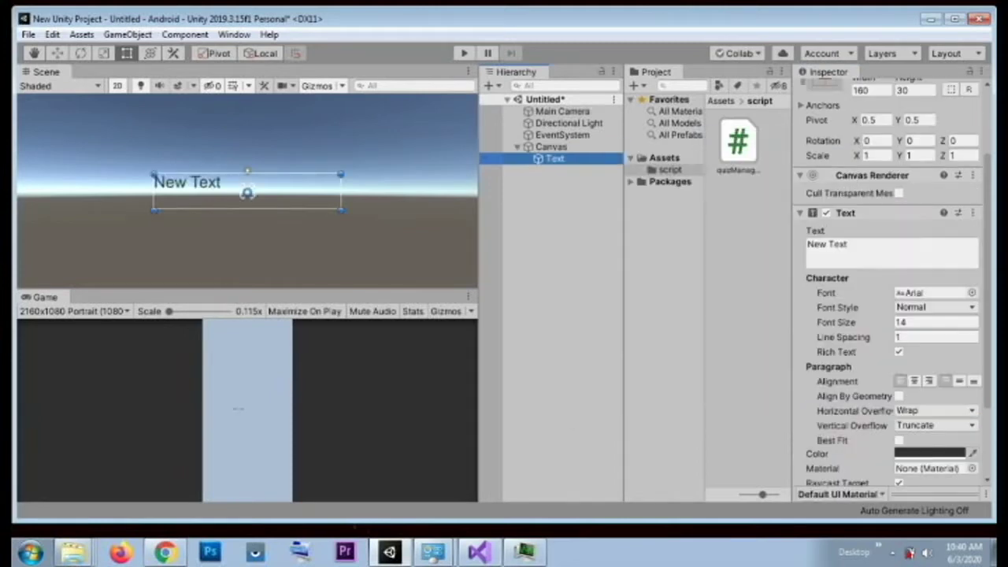
left_click(890, 250)
type("Question")
type(" List")
key("BackSpace")
key("BackSpace")
key("BackSpace")
type("xt")
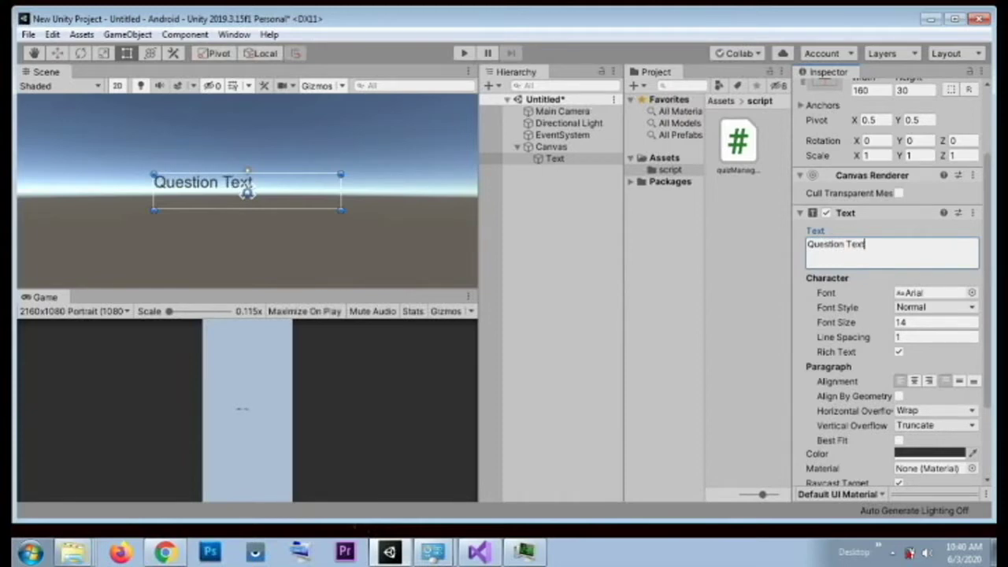
- Centre the label's text, enlarge its rect, and set font size 58
scroll(890, 284, "down", 3)
left_click(914, 277)
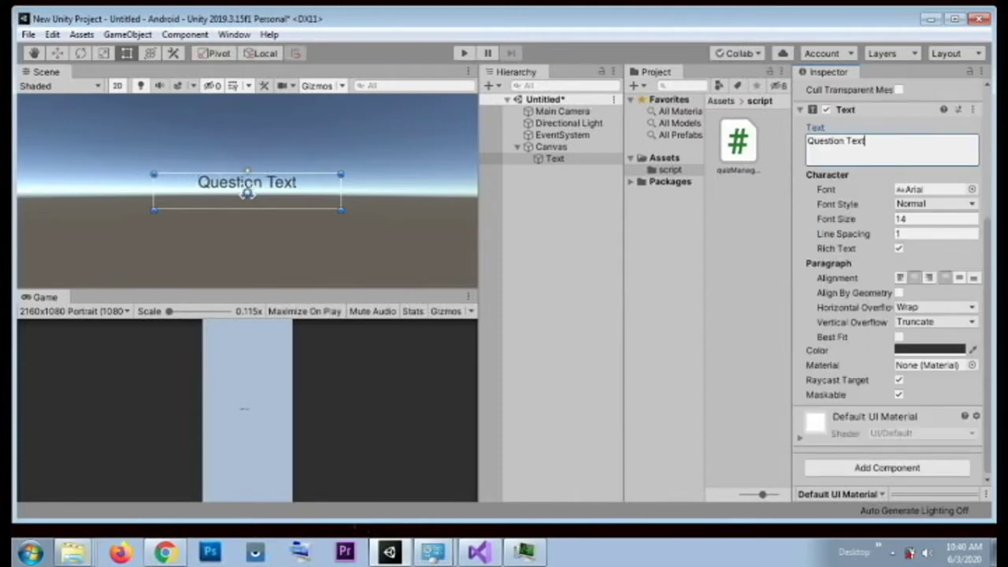
scroll(246, 193, "down", 5)
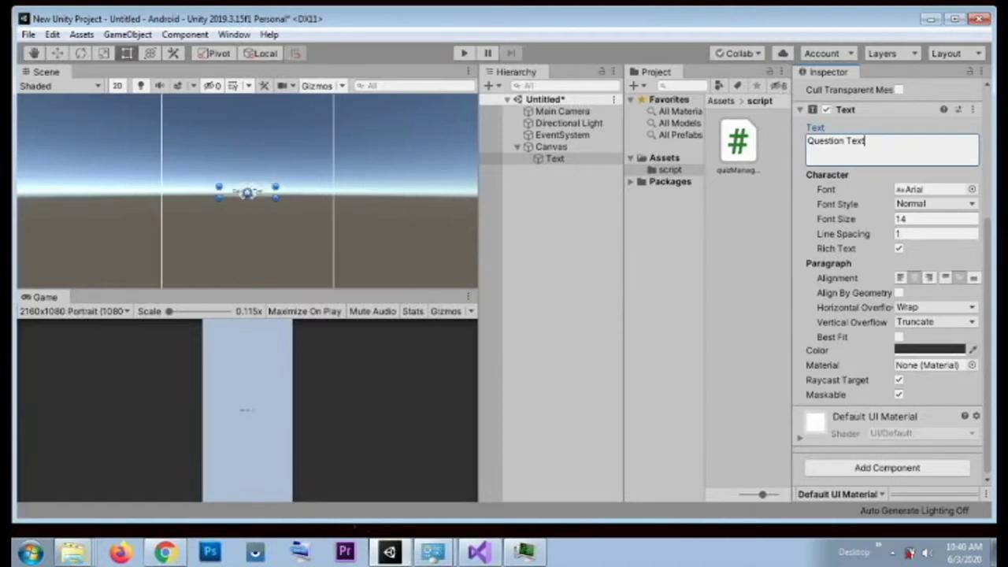
left_click_drag(275, 186, 275, 143)
left_click_drag(219, 197, 180, 235)
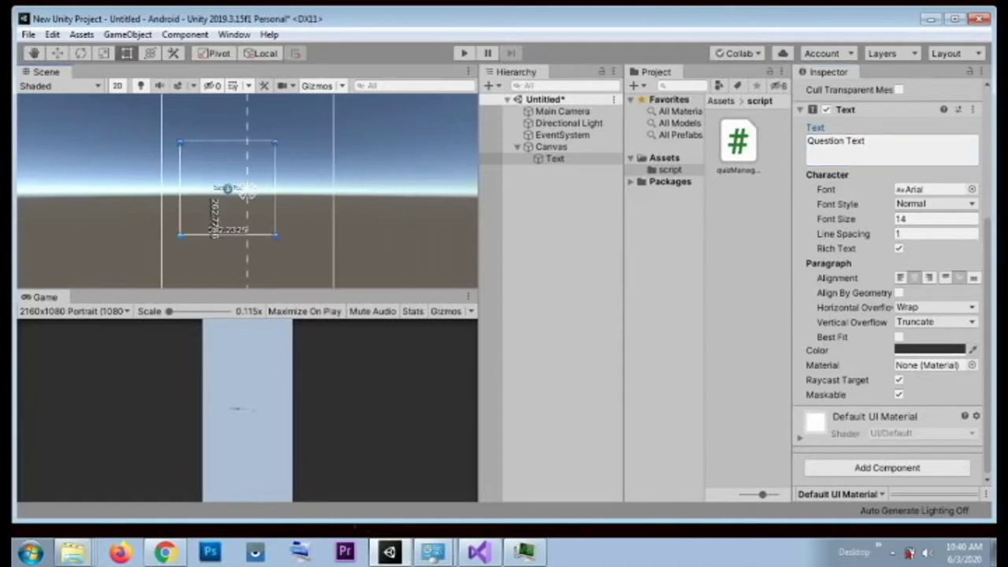
left_click_drag(276, 143, 321, 95)
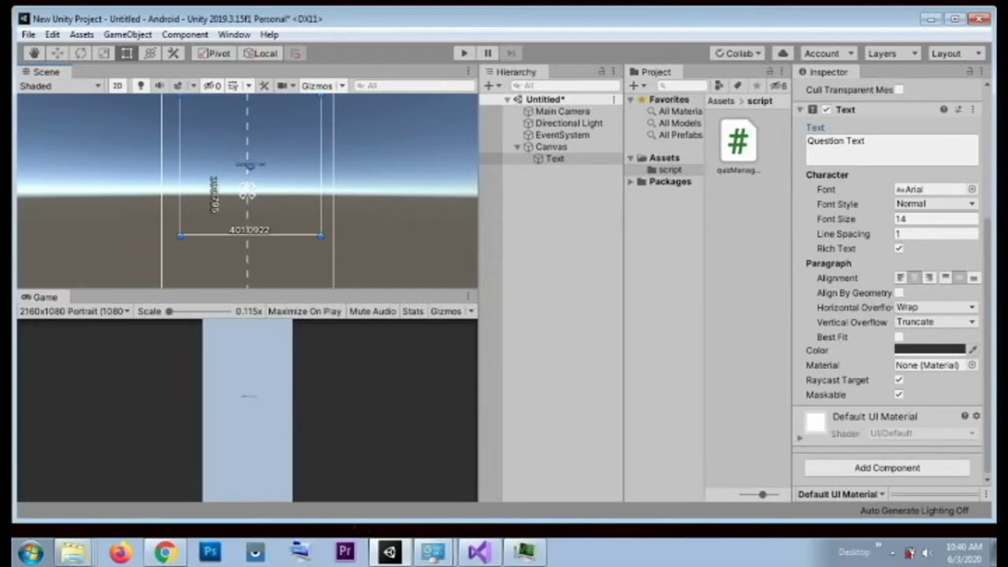
left_click_drag(180, 235, 169, 248)
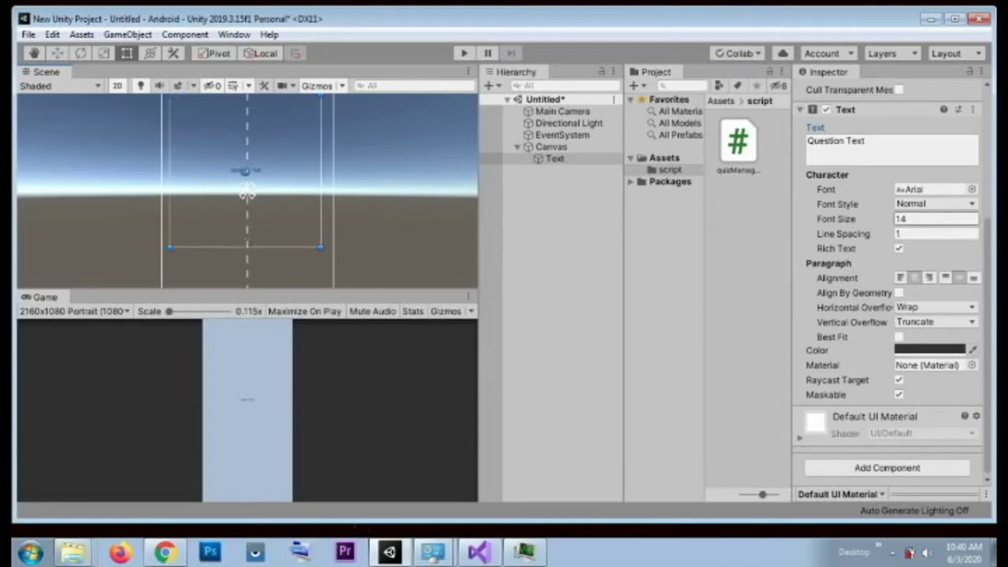
type("58")
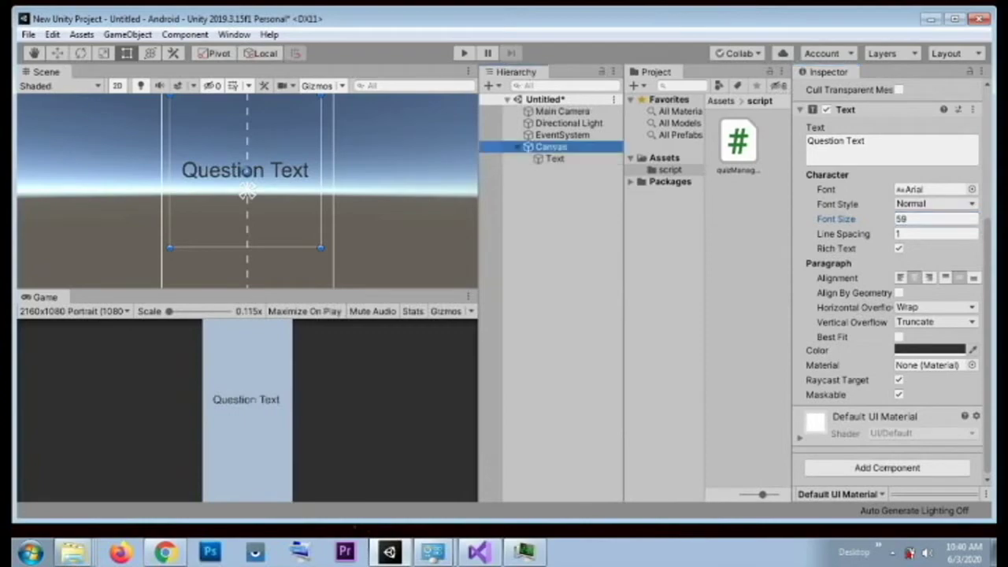
- Rename the text object to QuestionText
right_click(550, 147)
key("Escape")
left_click(555, 158)
scroll(890, 236, "up", 5)
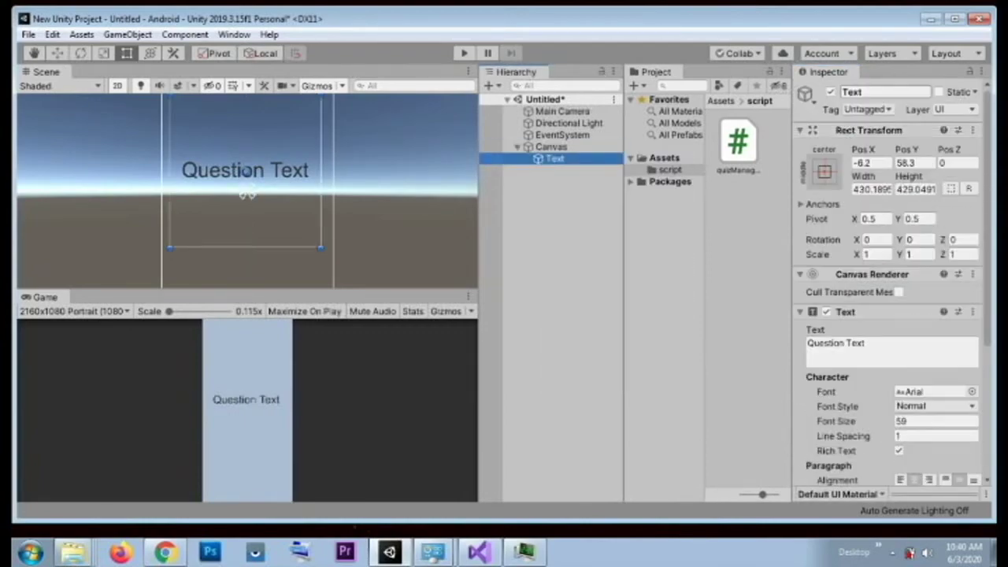
left_click(866, 92)
type("QuestionText")
key("Return")
left_click(550, 148)
right_click(570, 148)
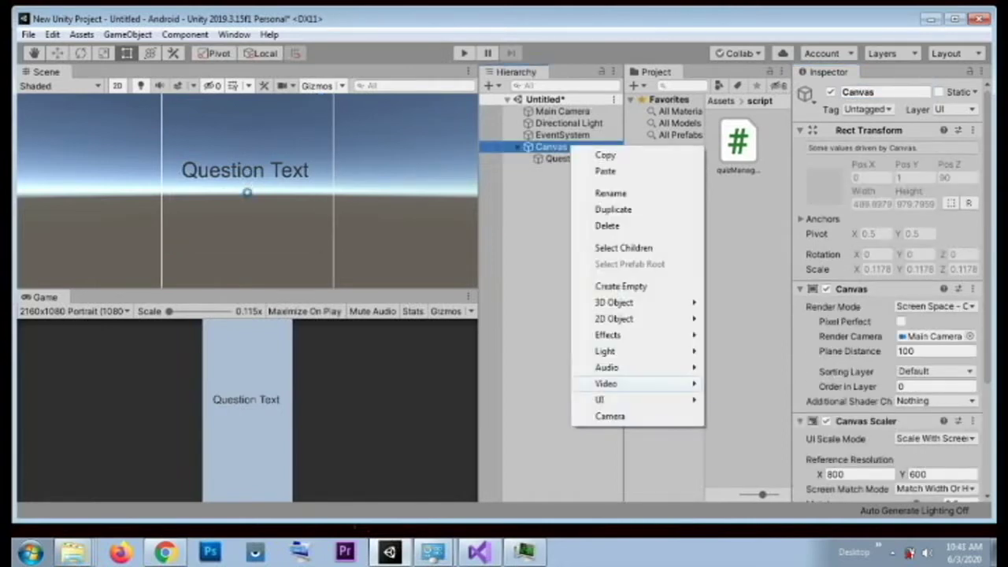
- Add a UI Input Field to the canvas and move it below the Question Text label
mouse_move(629, 399)
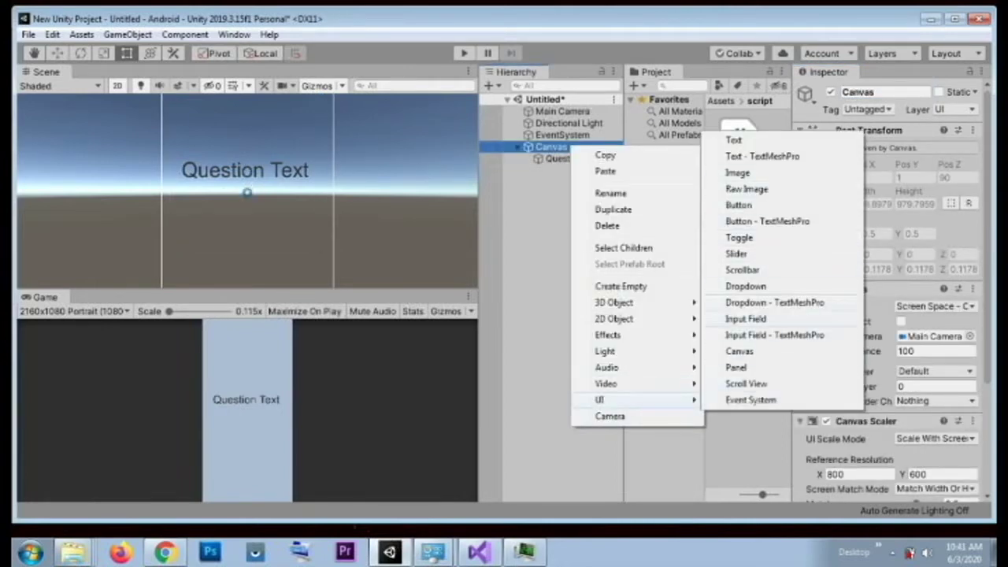
key("Escape")
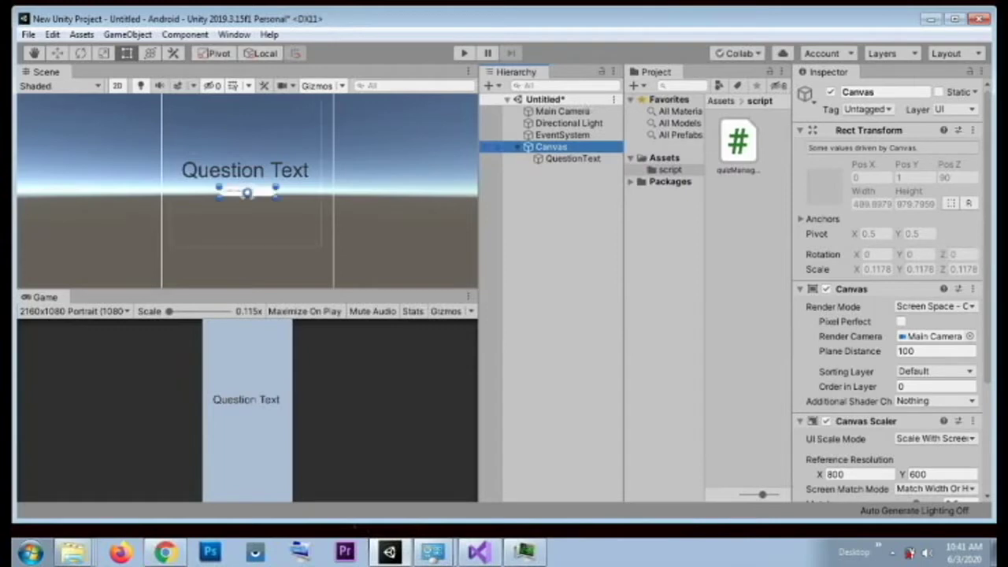
scroll(247, 189, "up", 2)
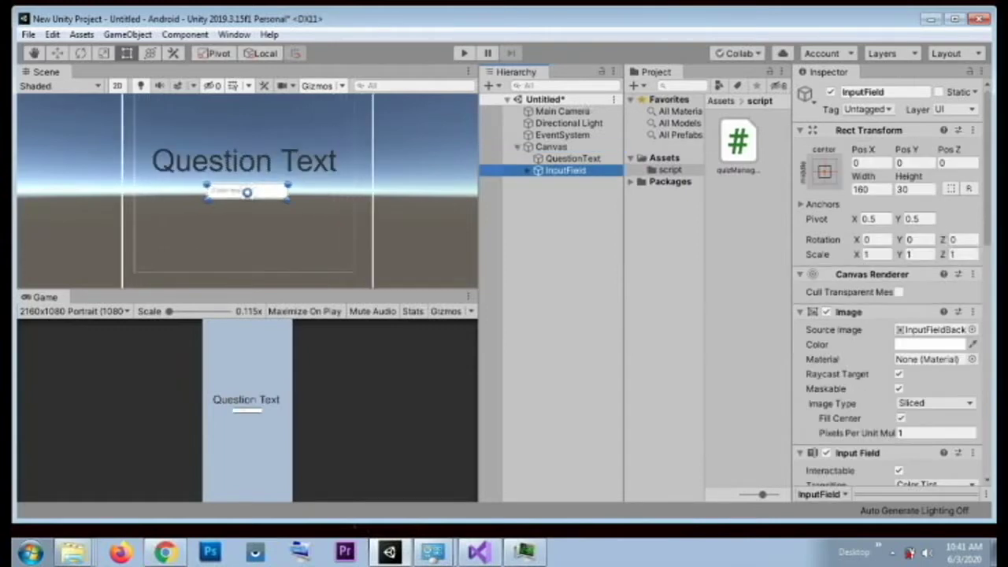
mouse_move(273, 175)
left_mouse_down()
mouse_move(229, 263)
mouse_move(201, 275)
left_mouse_up()
scroll(256, 193, "down", 2)
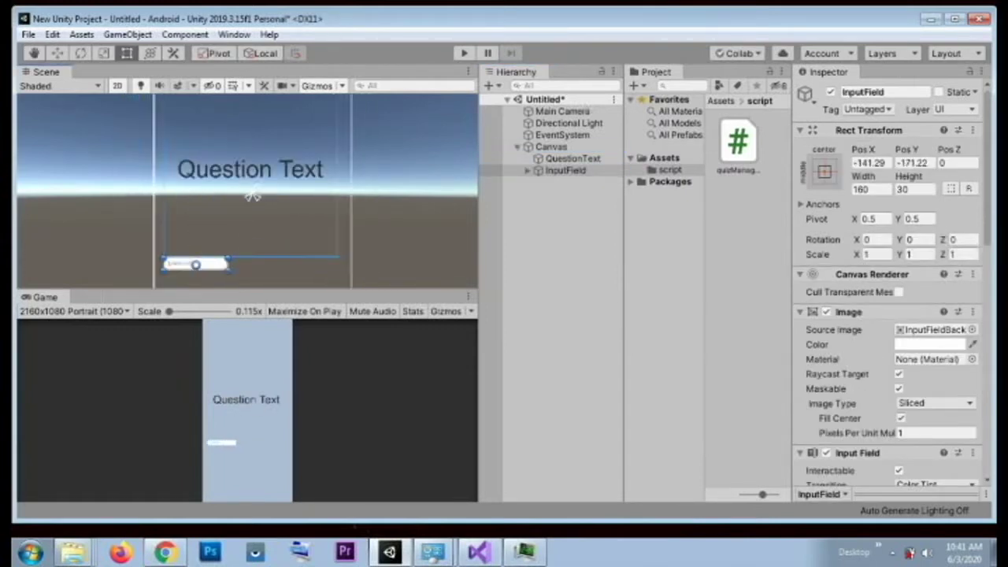
middle_click_drag(254, 189, 259, 203)
- Resize the input field to about 422 by 79 with the Rect tool
key("f")
key("t")
left_click_drag(280, 184, 383, 205)
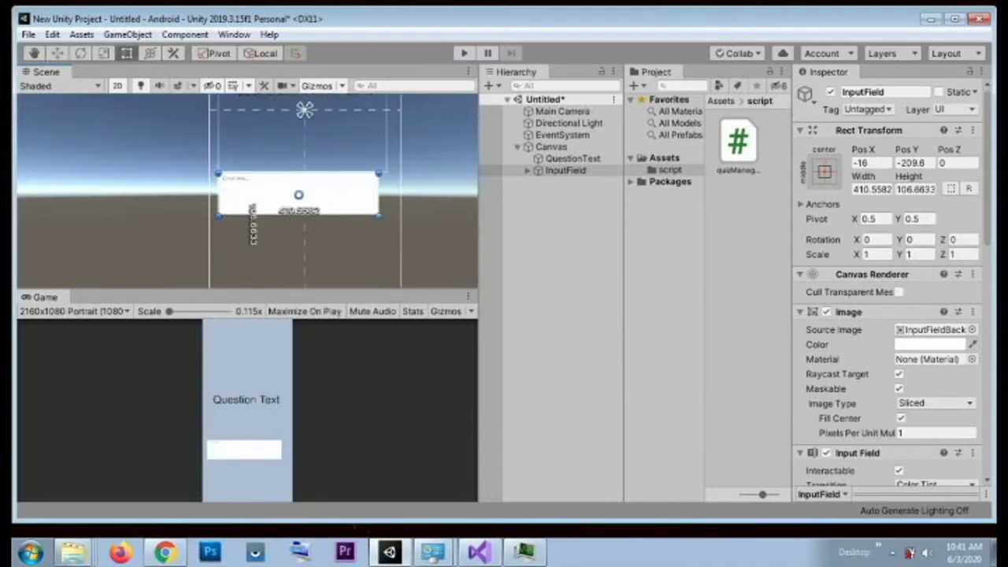
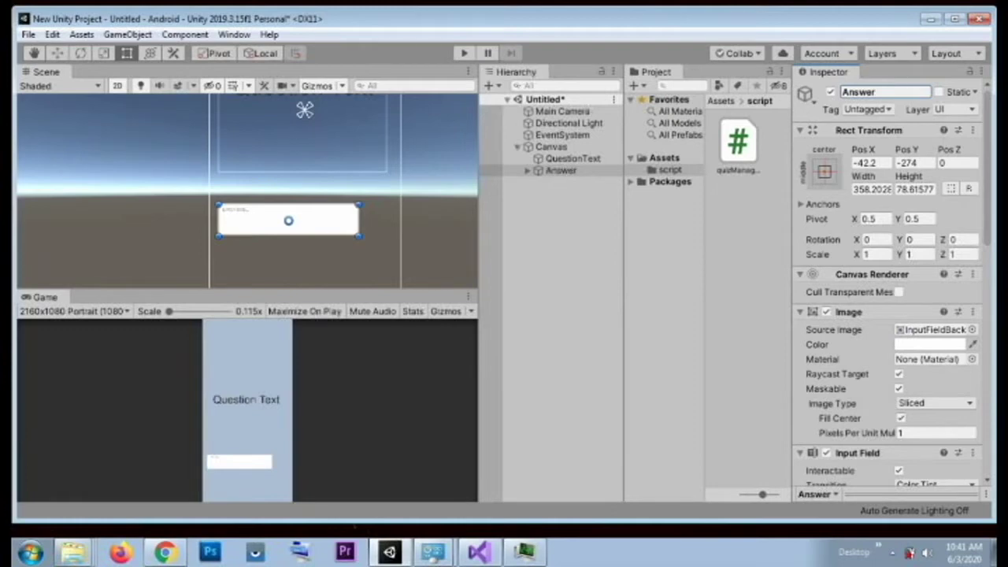
- Add a UI Button inside the Canvas
right_click(551, 146)
mouse_move(582, 394)
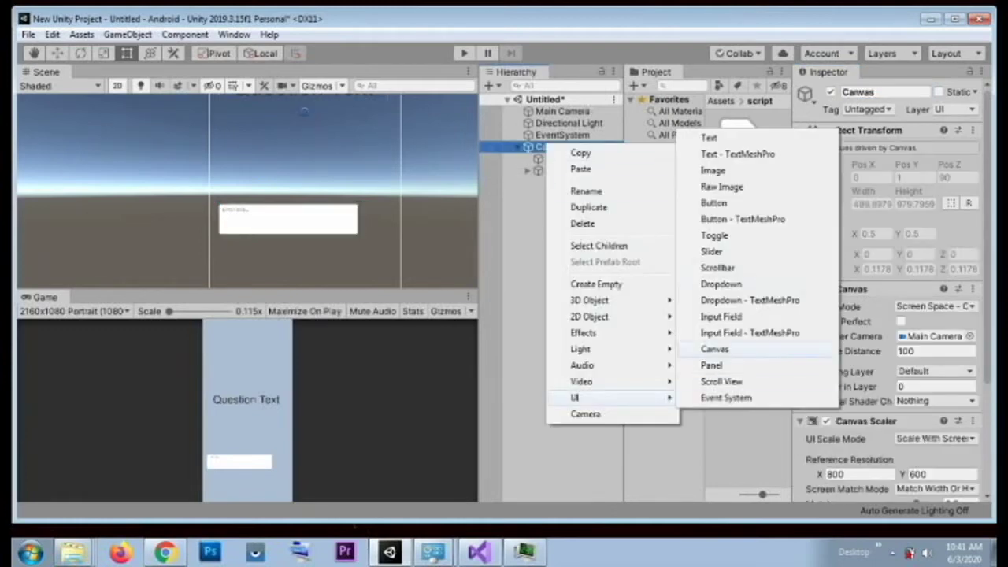
left_click(692, 203)
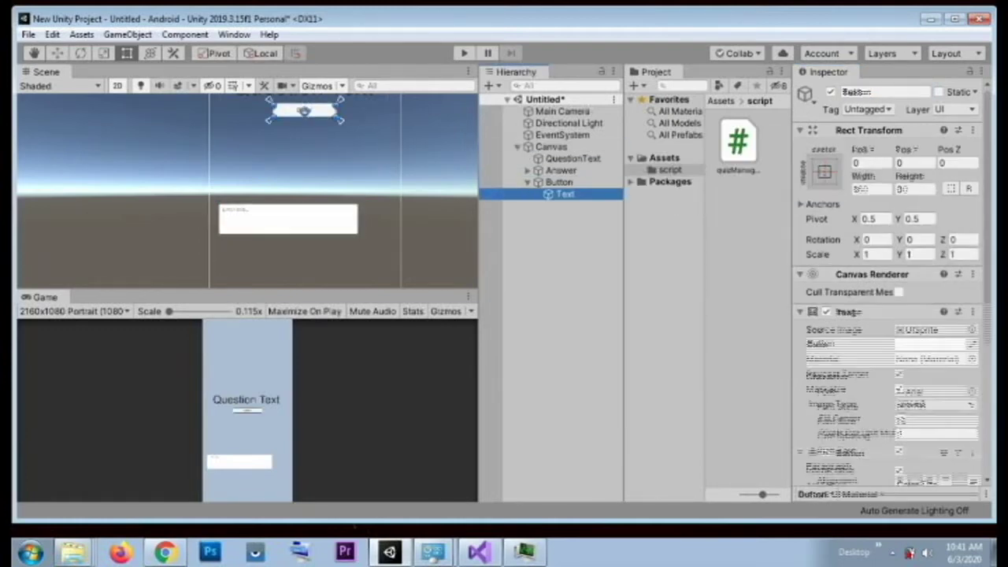
- Set the new button's Rect Transform width and height to 50 each
left_click(871, 189)
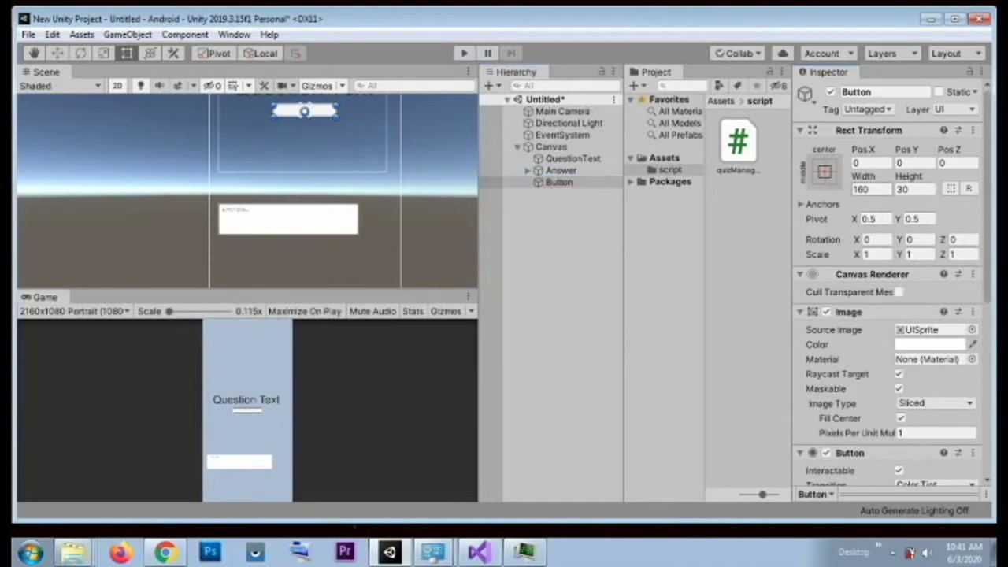
type("30")
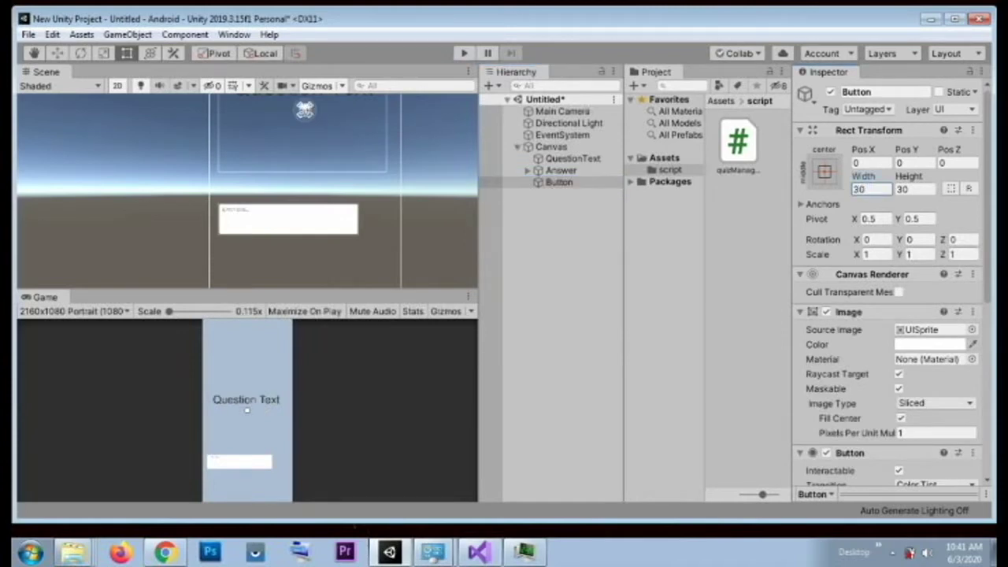
key("BackSpace")
key("BackSpace")
type("50")
key("Tab")
type("50")
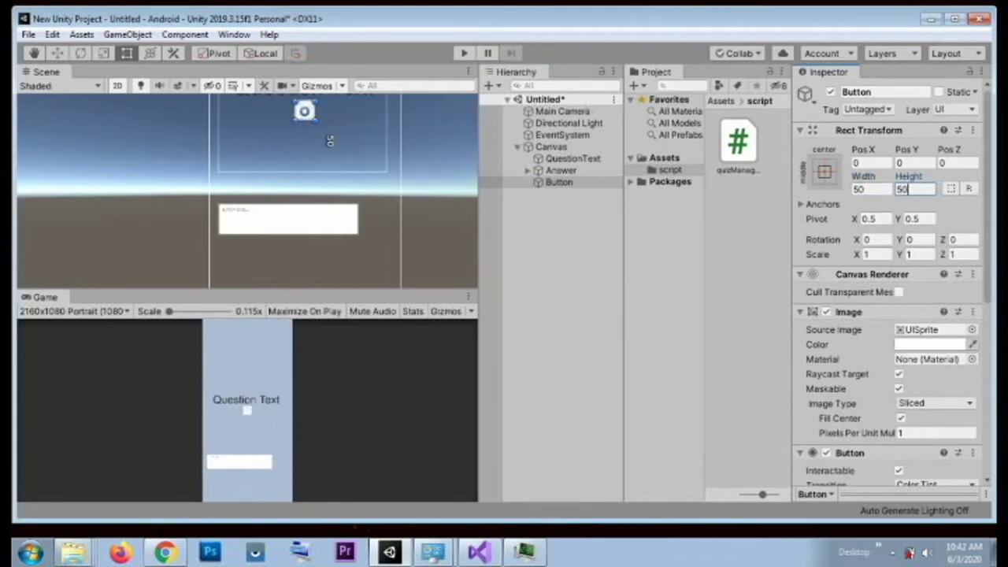
left_click(929, 344)
left_click(928, 344)
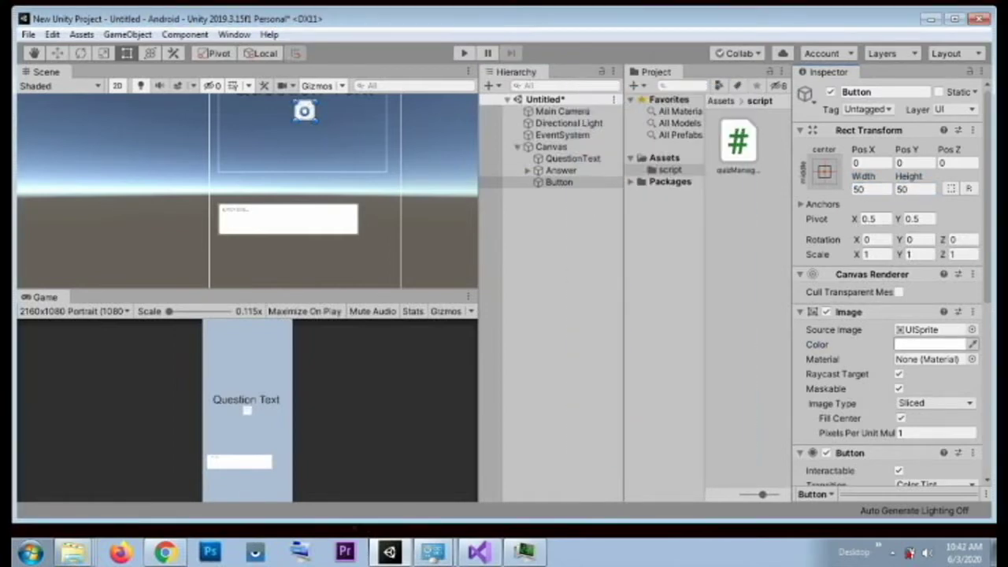
- Change the button's Image Color to bright green
left_click_drag(668, 197, 674, 200)
left_click_drag(729, 218, 642, 149)
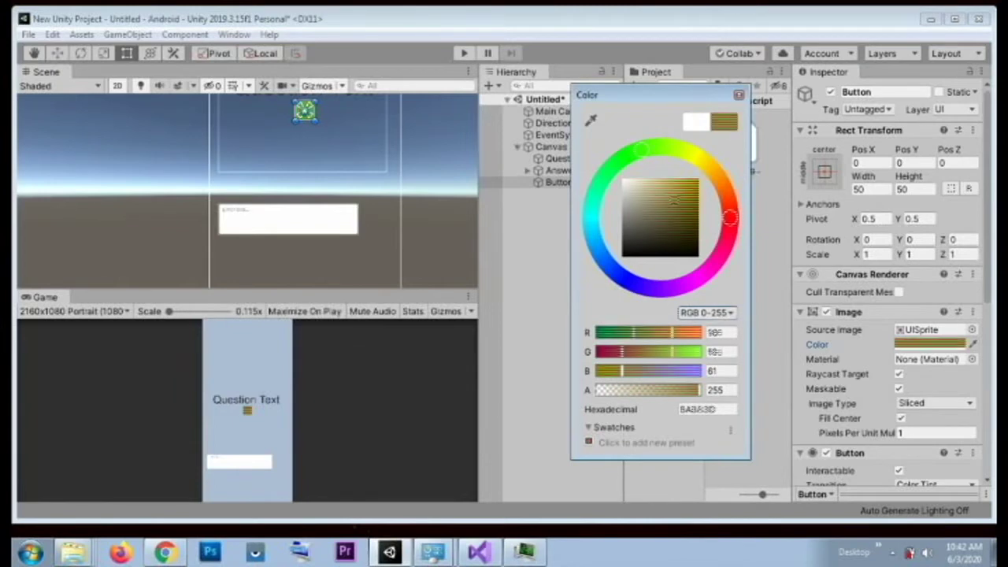
left_click_drag(674, 200, 688, 184)
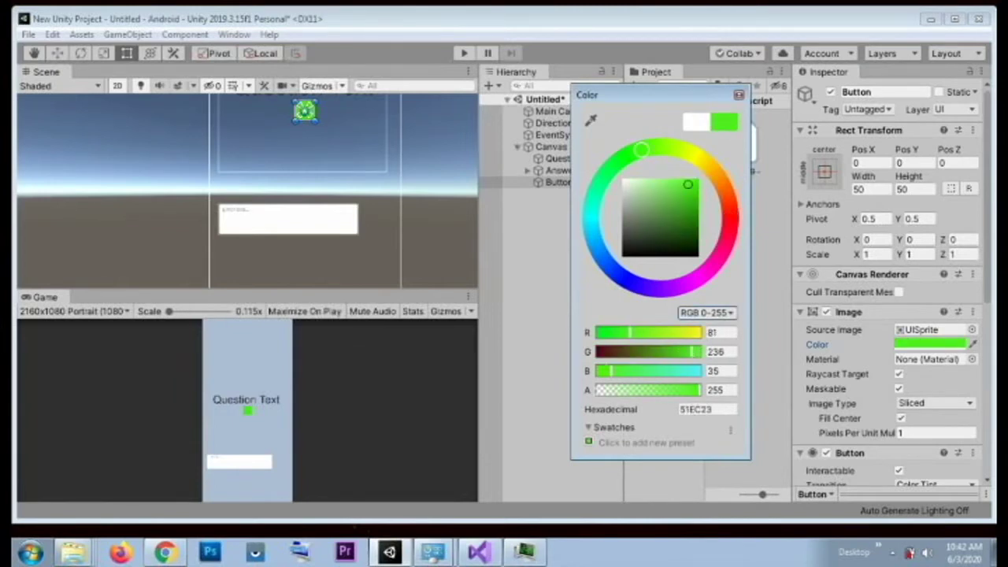
left_click(738, 95)
- Move and resize the button to about 75 by 79, beside the answer field, matching its height
mouse_move(312, 102)
left_mouse_down()
mouse_move(421, 258)
mouse_move(313, 111)
left_mouse_up()
scroll(275, 196, "up", 3)
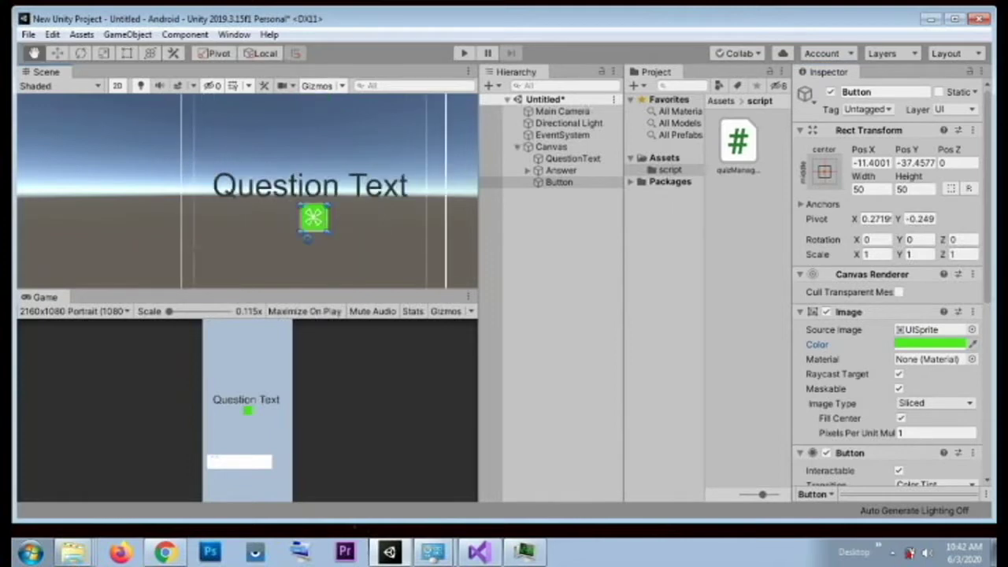
scroll(276, 197, "down", 3)
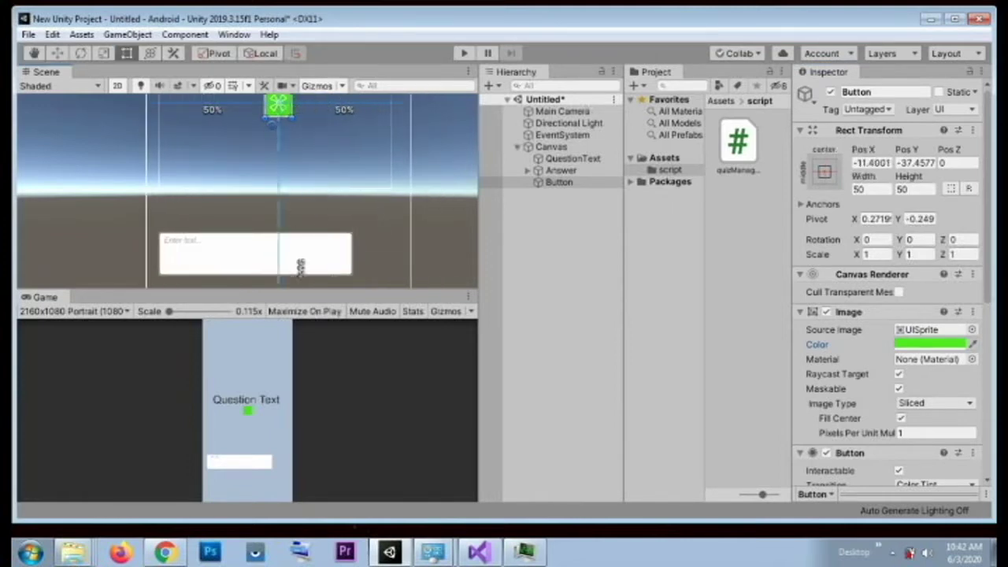
left_click(497, 183)
mouse_move(293, 116)
left_mouse_down()
mouse_move(311, 157)
mouse_move(384, 246)
left_mouse_up()
scroll(378, 246, "down", 1)
mouse_move(371, 285)
left_mouse_down()
mouse_move(384, 249)
mouse_move(391, 255)
left_mouse_up()
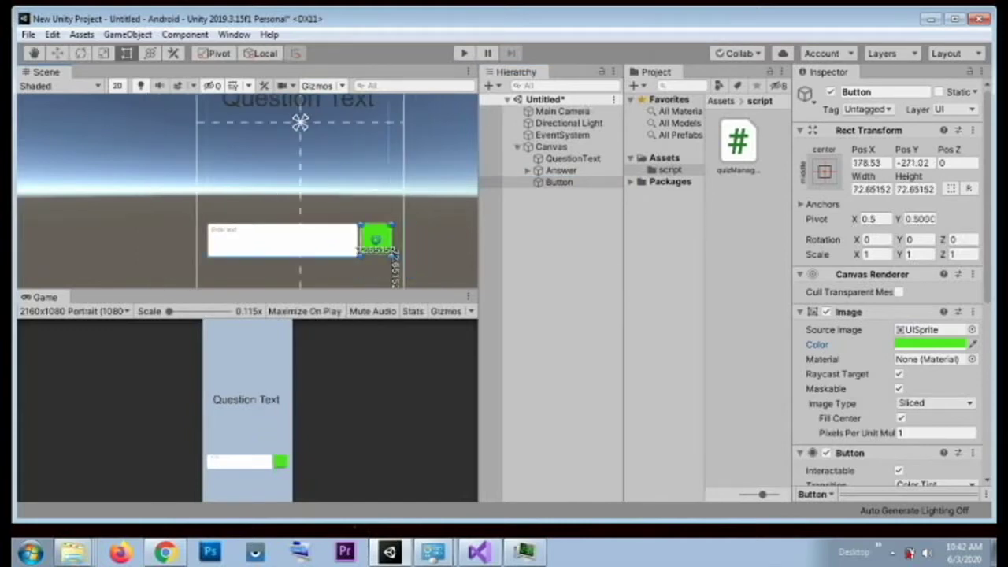
mouse_move(378, 236)
middle_mouse_down()
mouse_move(429, 236)
mouse_move(354, 159)
middle_mouse_up()
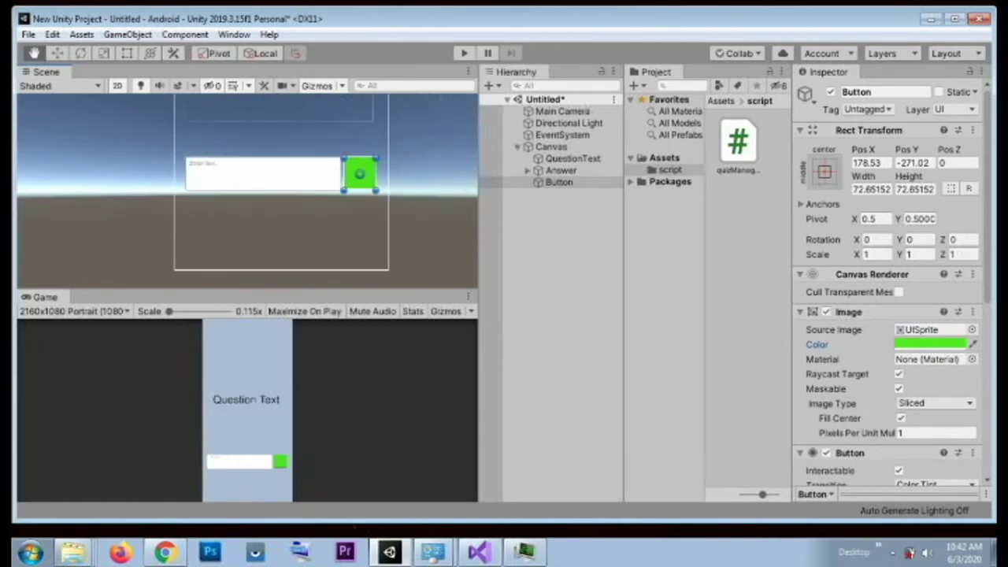
scroll(354, 160, "up", 2)
left_click_drag(425, 188, 453, 166)
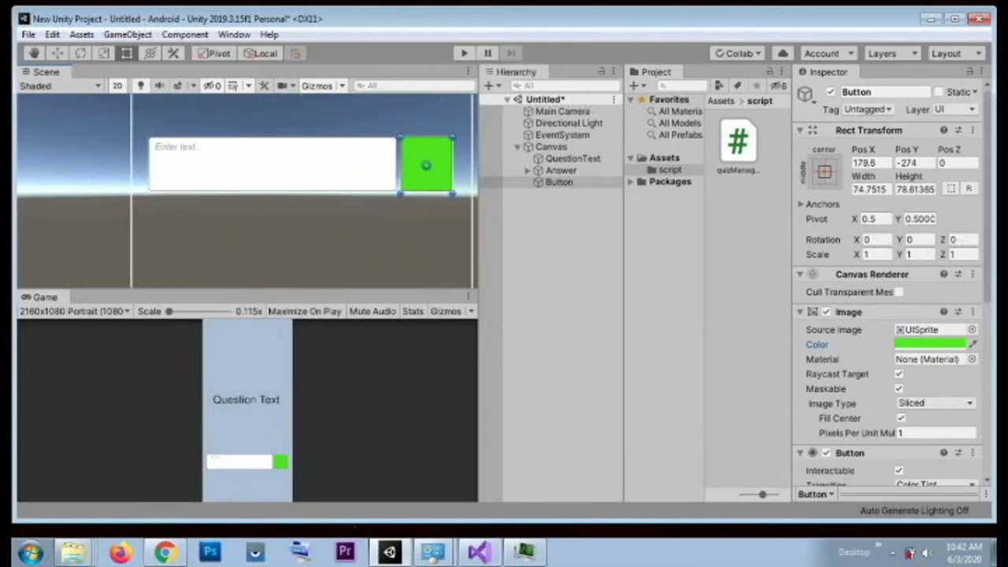
left_click(874, 92)
- Rename the button to SendAnswer in the Inspector
type("SendAnswer")
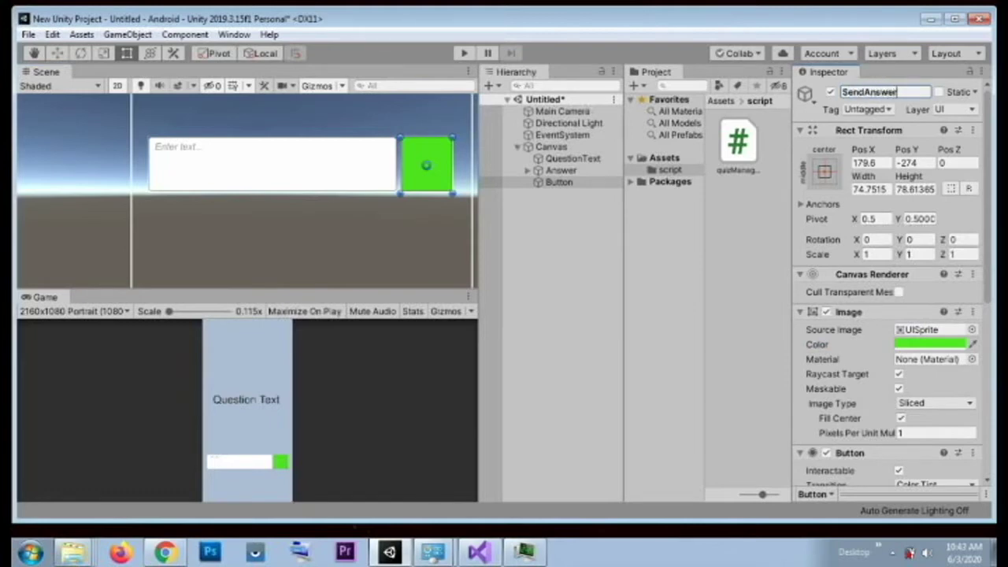
key("Return")
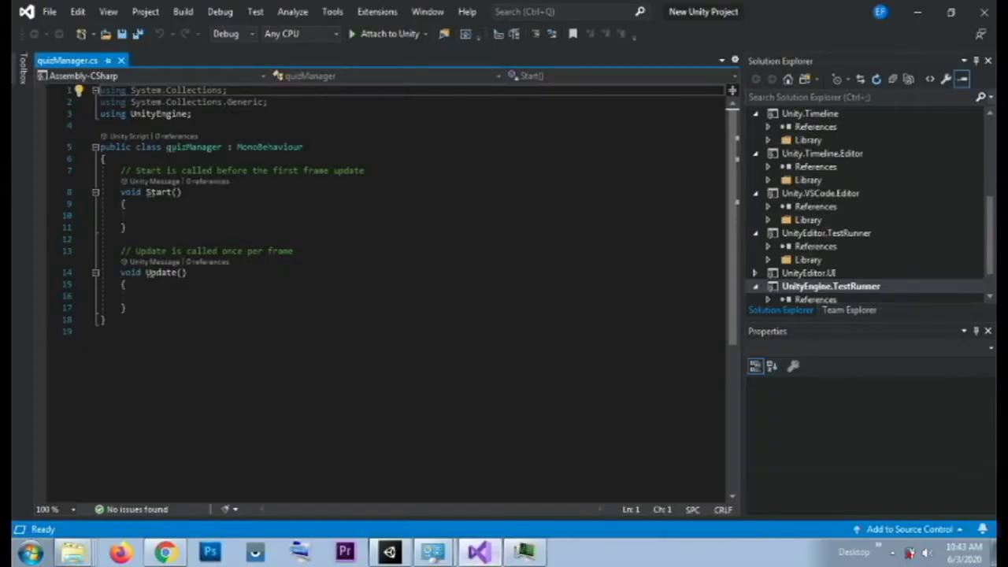
- Delete the comment line above the Start method
left_click_drag(364, 170, 131, 170)
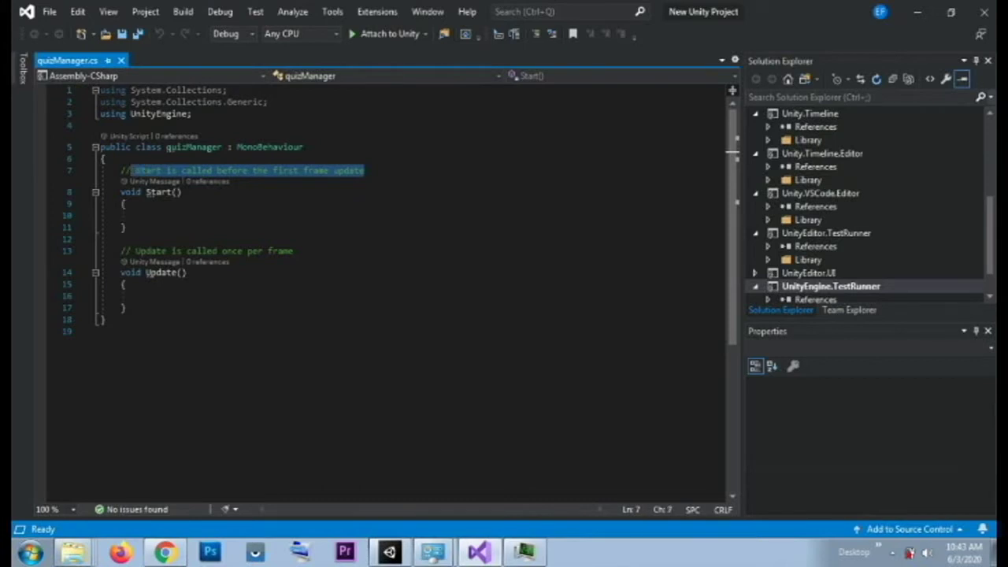
left_click(182, 192)
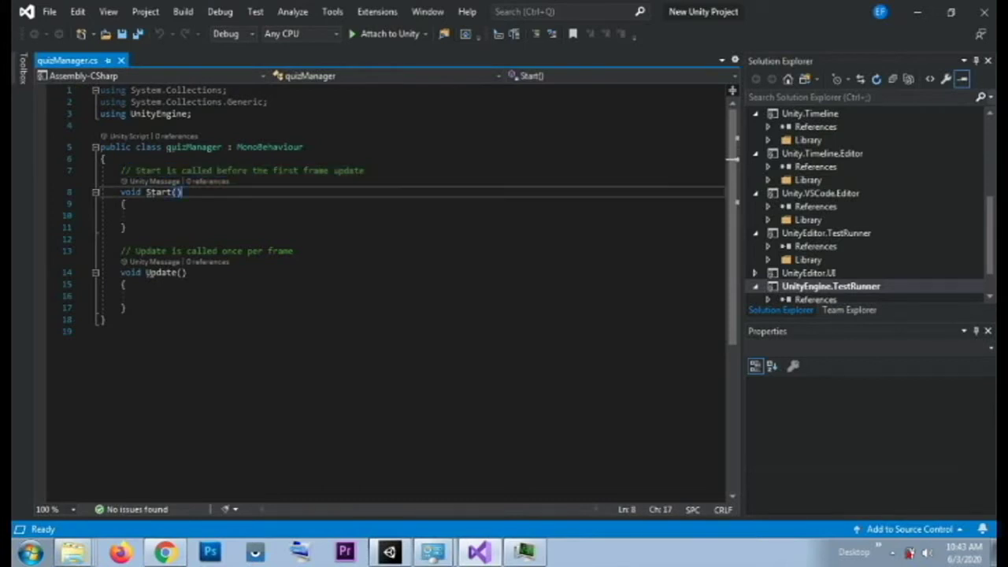
mouse_move(365, 170)
left_mouse_down()
mouse_move(105, 170)
mouse_move(121, 170)
left_mouse_up()
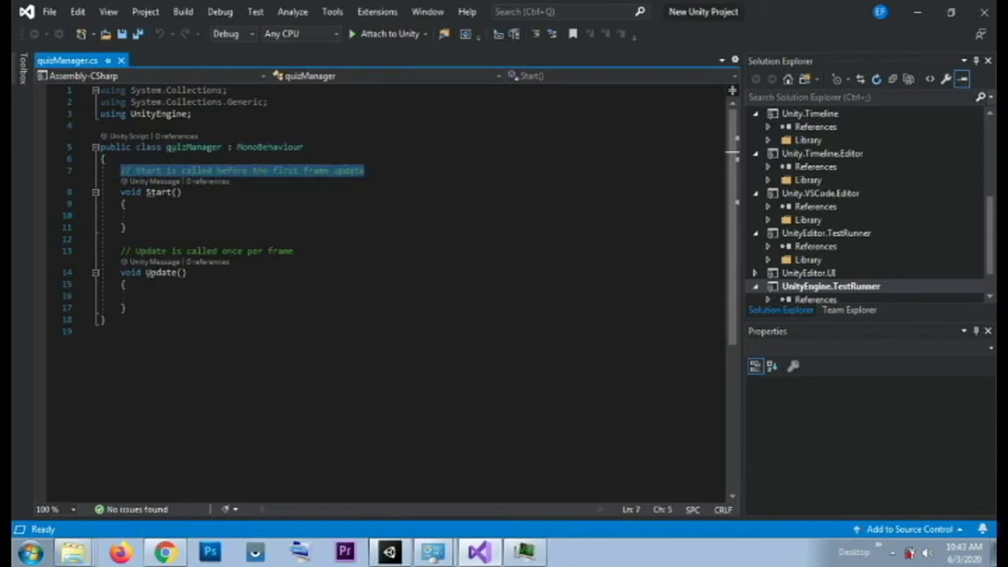
key("BackSpace")
- Add the directive using UnityEngine.UI; below the existing using lines
left_click(192, 113)
key("Return")
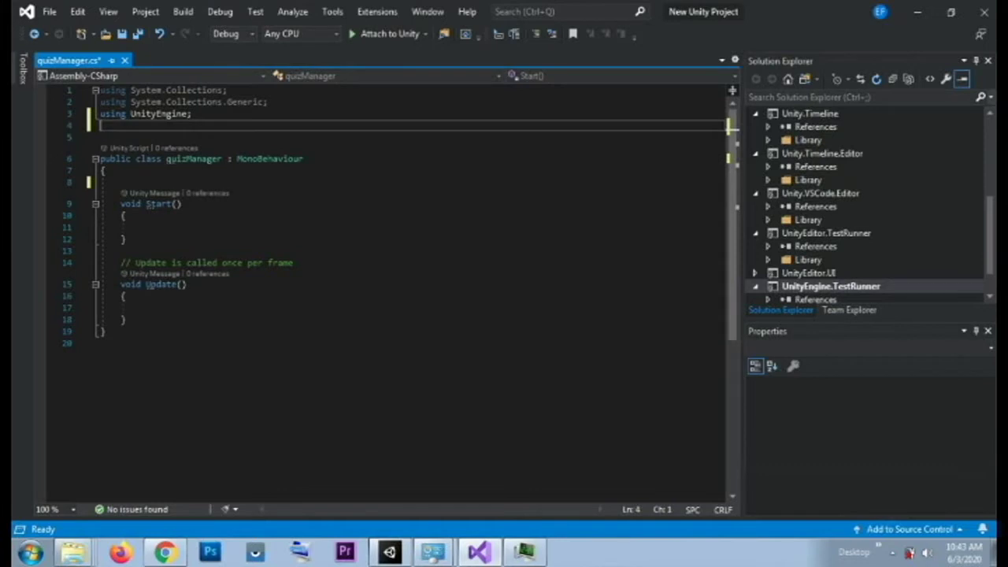
type("us")
key("BackSpace")
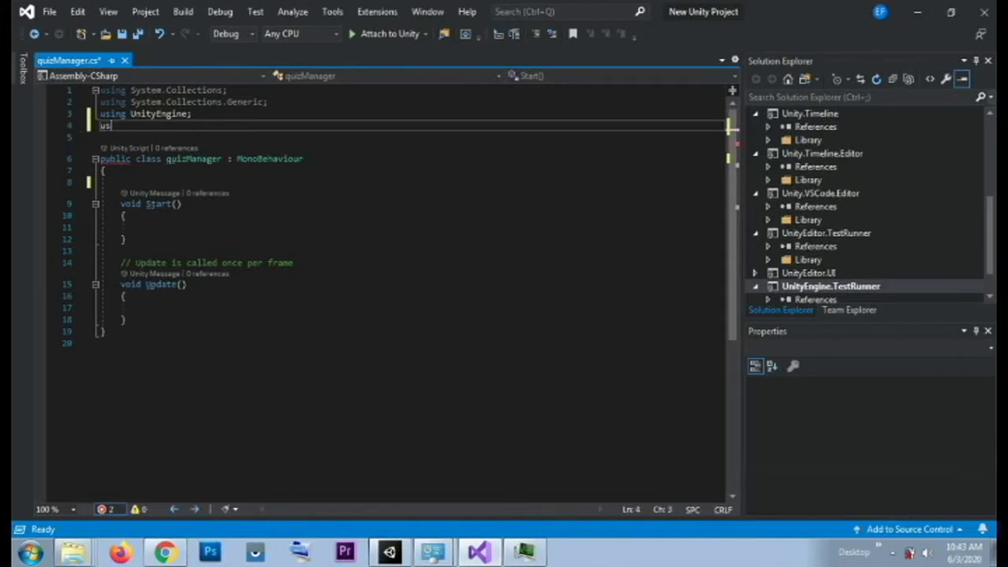
type("UnityEn")
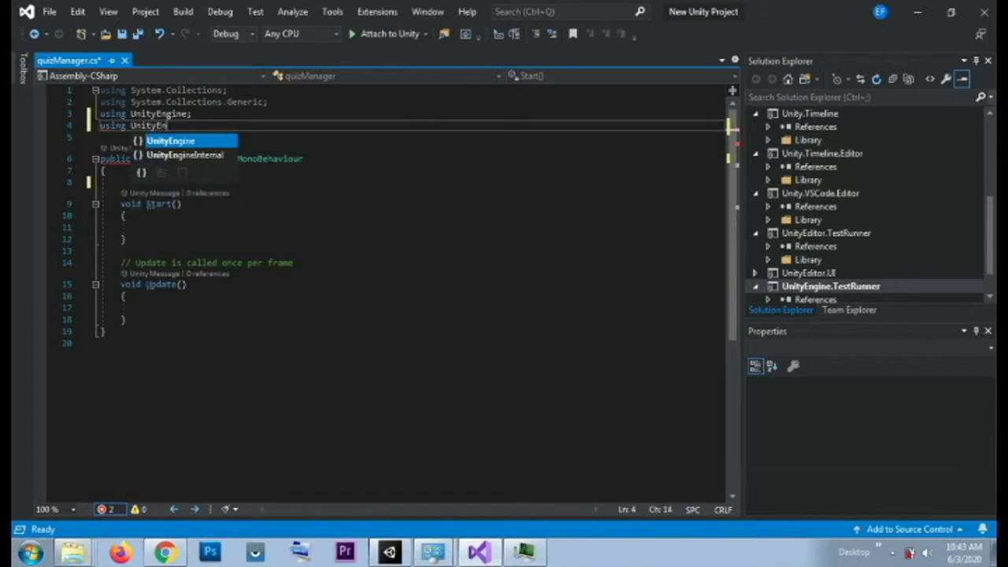
type("gine.")
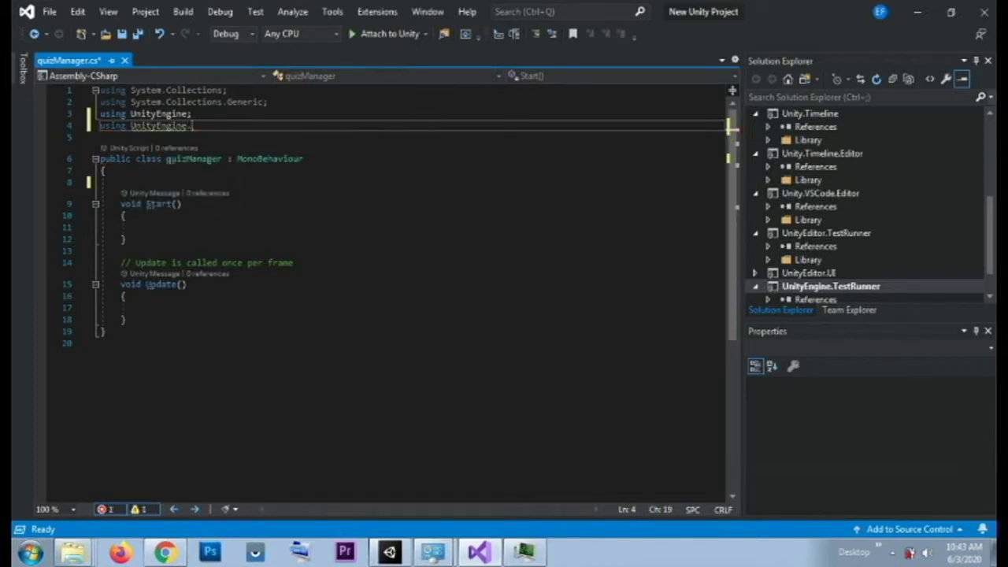
type("UI")
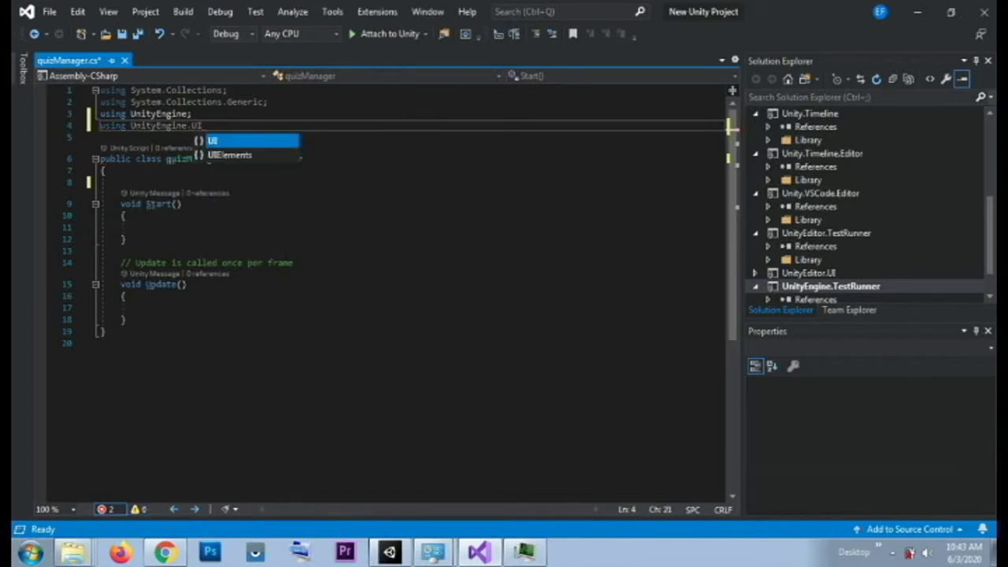
type(";")
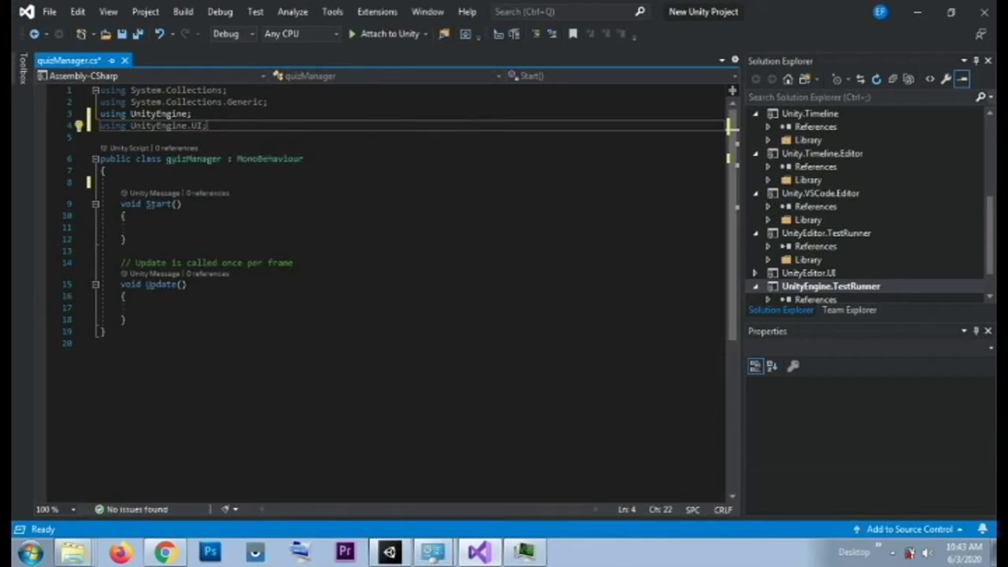
left_click(103, 170)
- Declare public string[] QuestionList; at the top of the quizManager class
key("Tab")
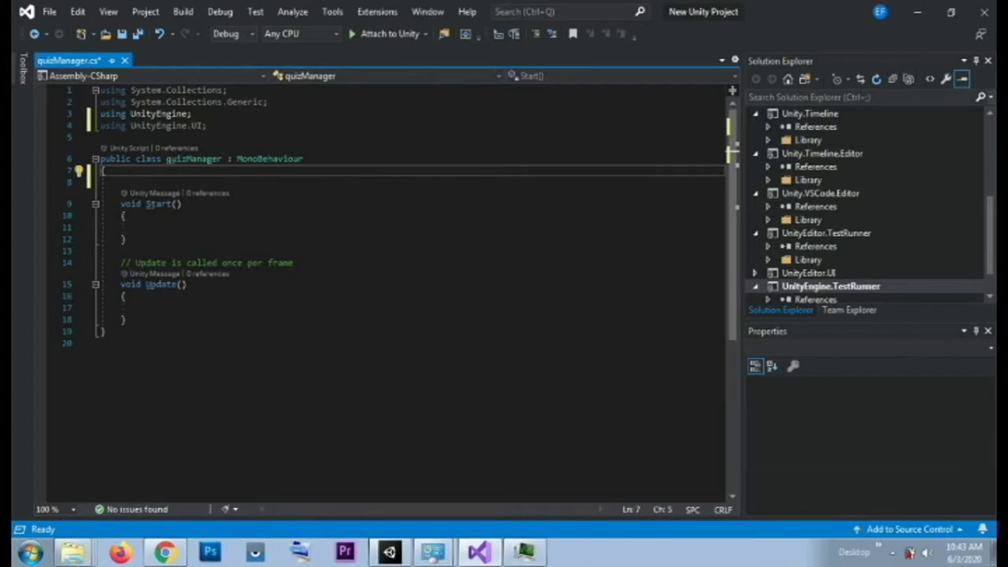
key("Return")
key("Return")
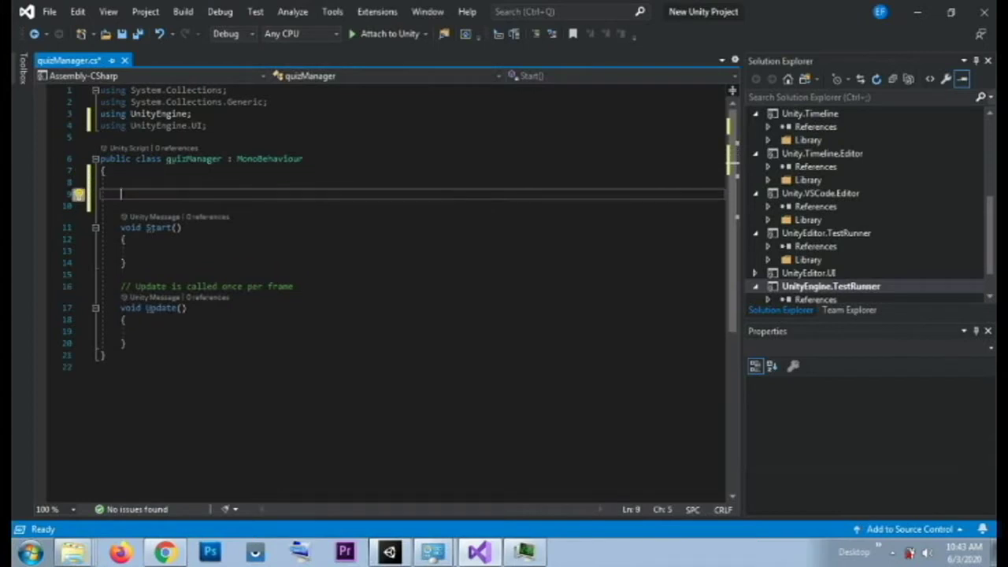
type("PUBLIC")
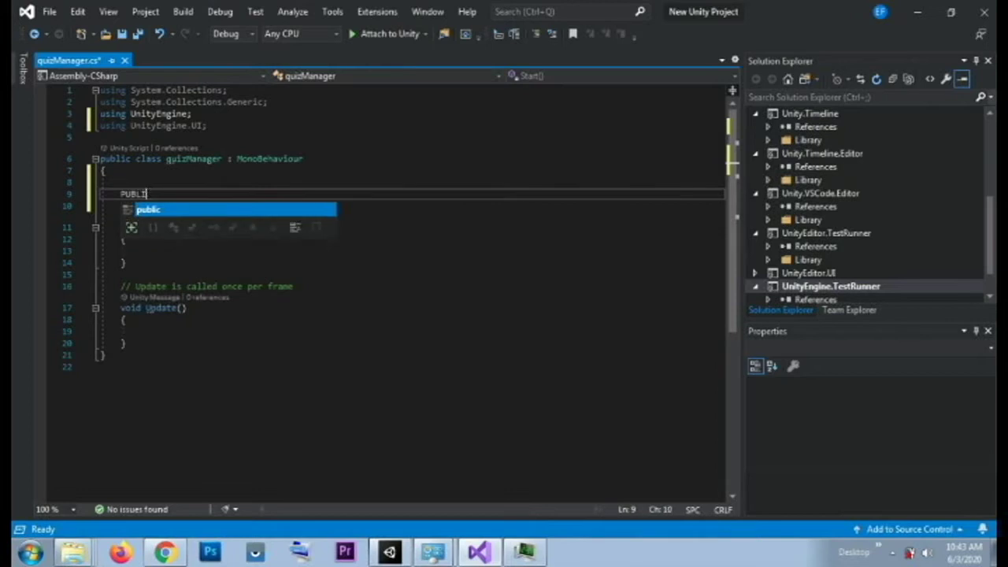
key("BackSpace")
key("BackSpace")
key("BackSpace")
key("BackSpace")
key("BackSpace")
type("pu")
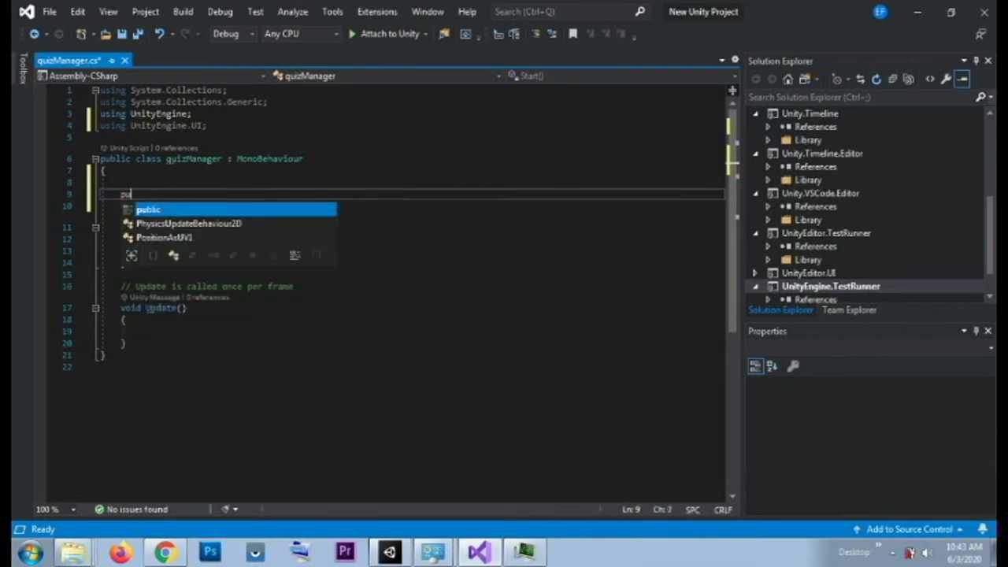
type("blic s")
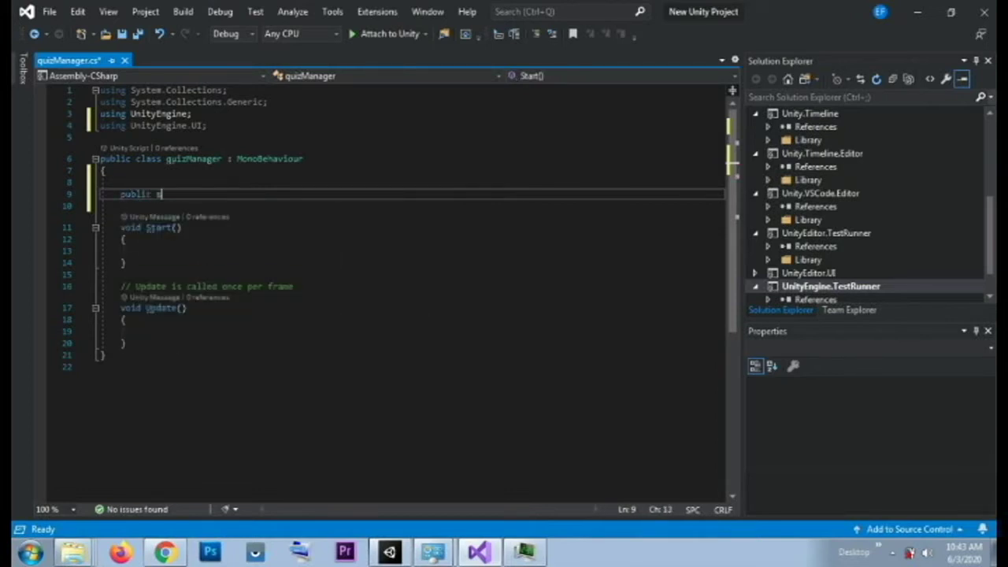
type("tring[] ")
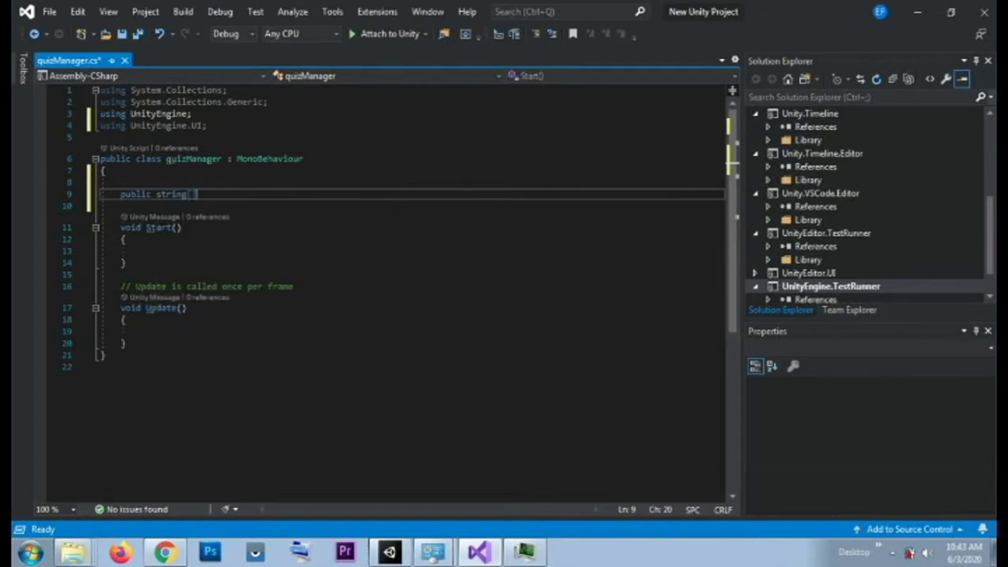
type("Question")
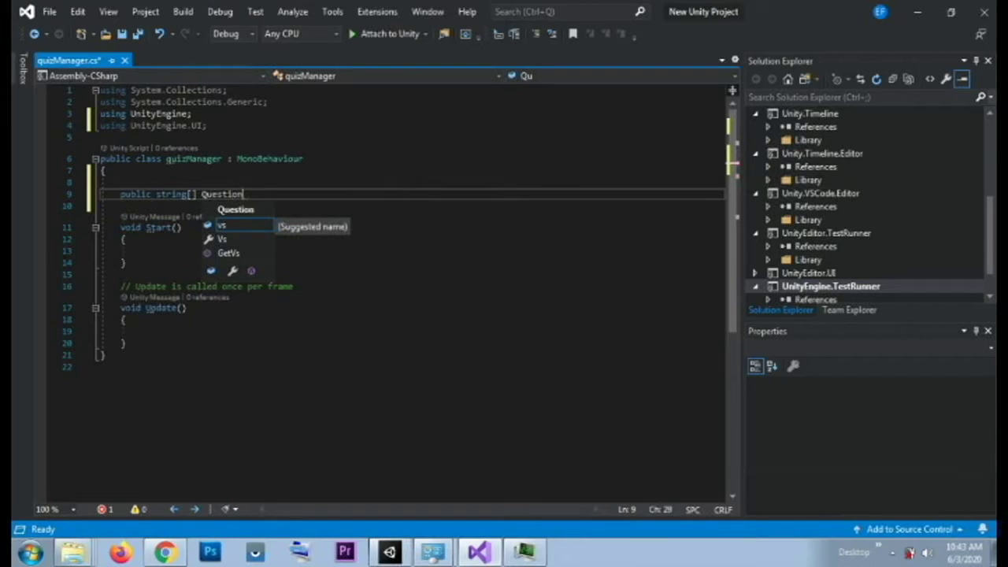
type("List;")
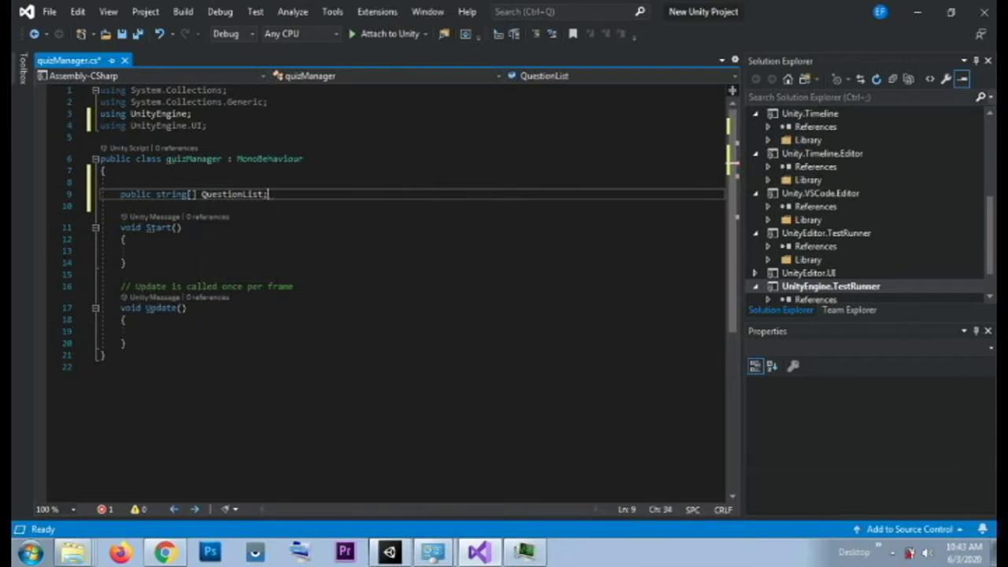
key("Return")
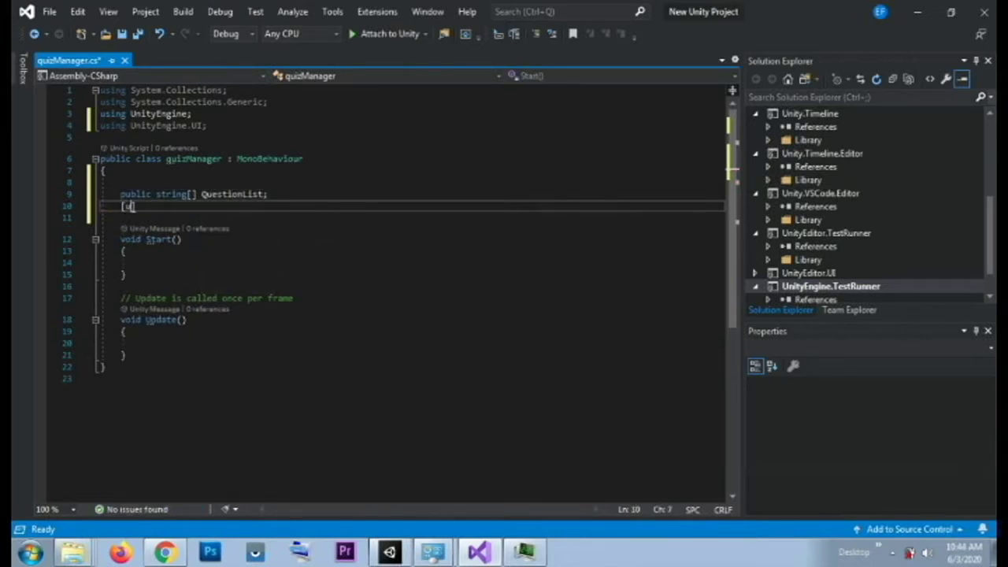
- Clear stray text on line 10 and declare public string curQuestion; there
type("string")
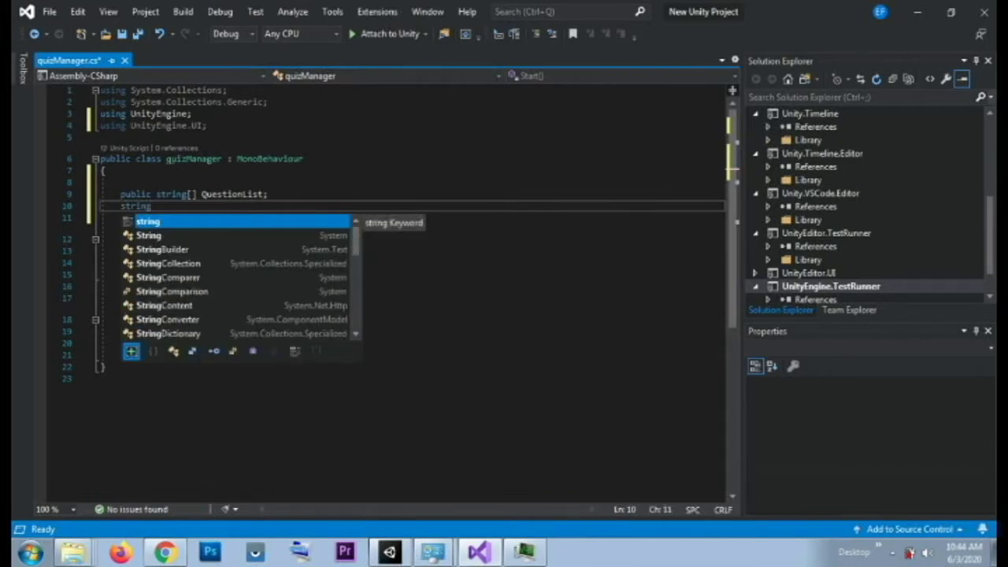
key("BackSpace")
key("BackSpace")
key("BackSpace")
key("BackSpace")
key("BackSpace")
key("BackSpace")
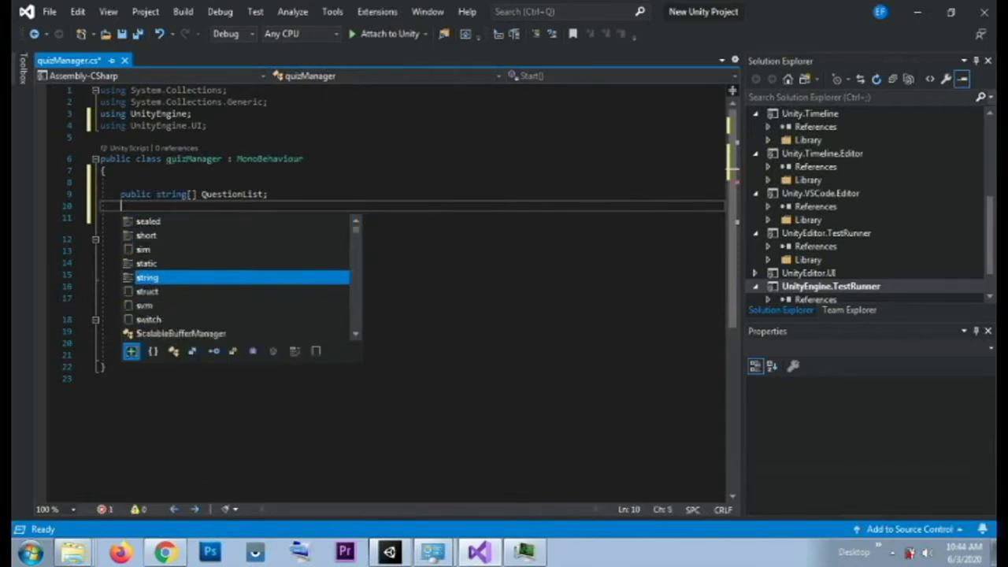
key("Escape")
type("[ImageEffectUsesCommandBuffer;llc")
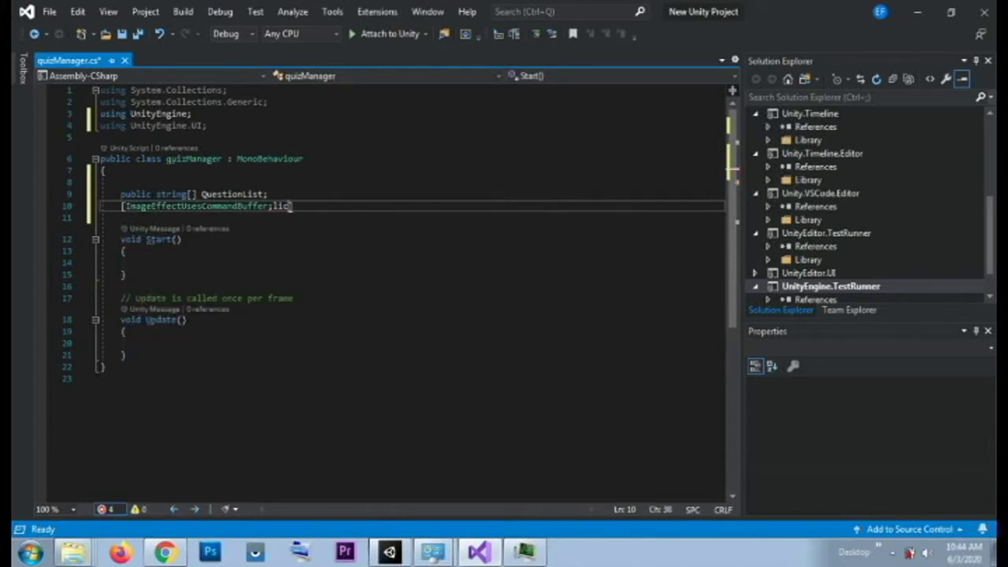
key("shift+Home")
key("shift+Left")
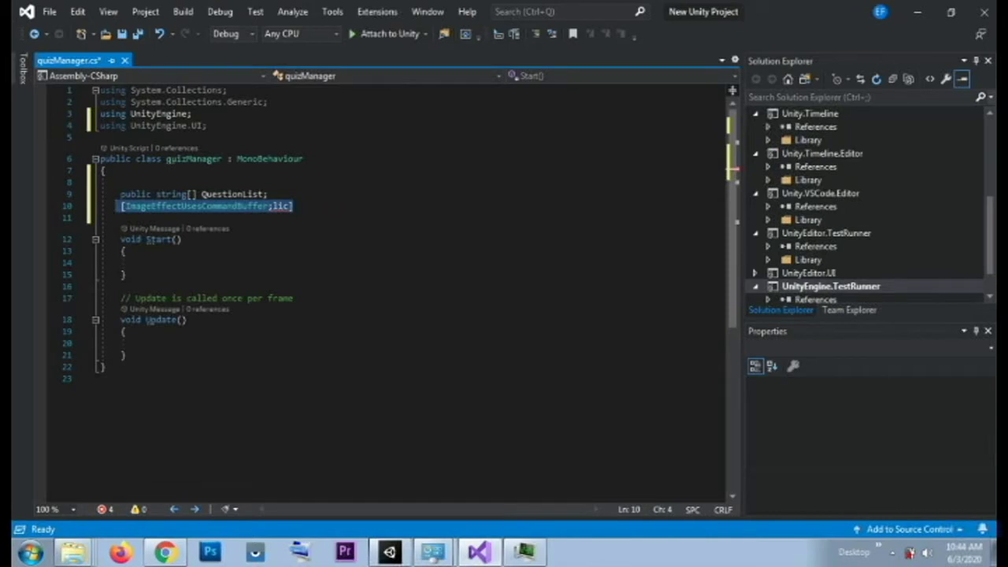
key("BackSpace")
type("public s")
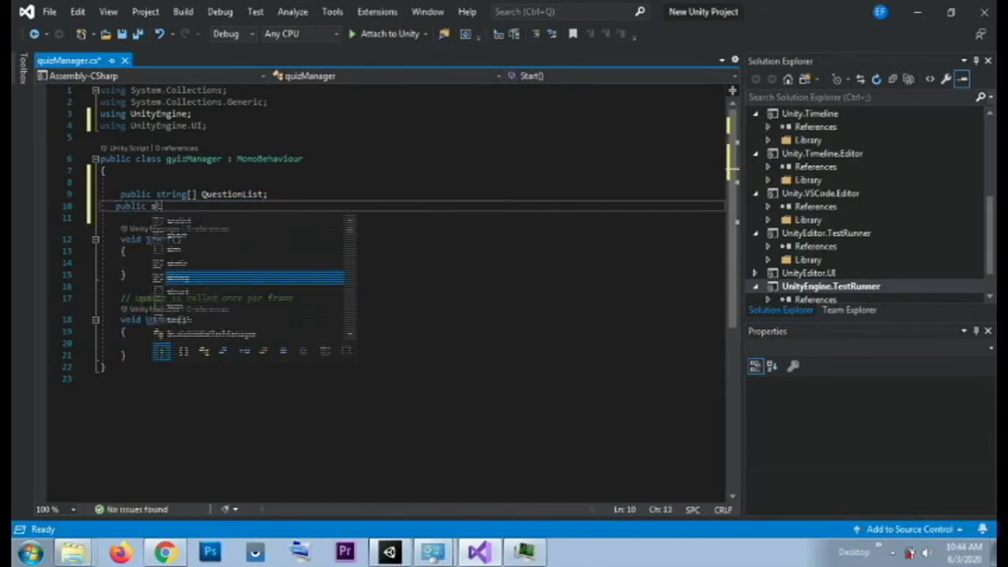
type("trin")
key("Tab")
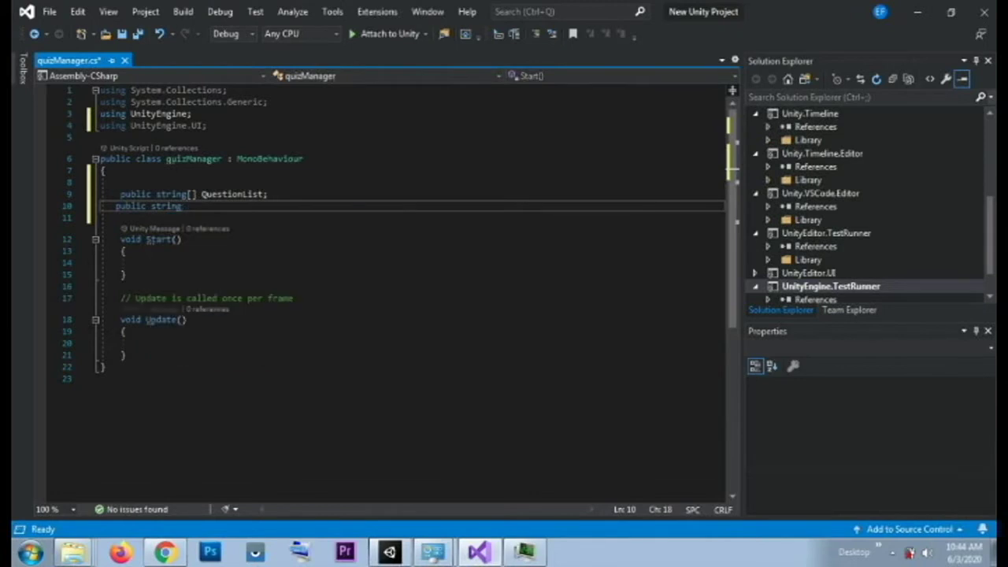
type("curQues")
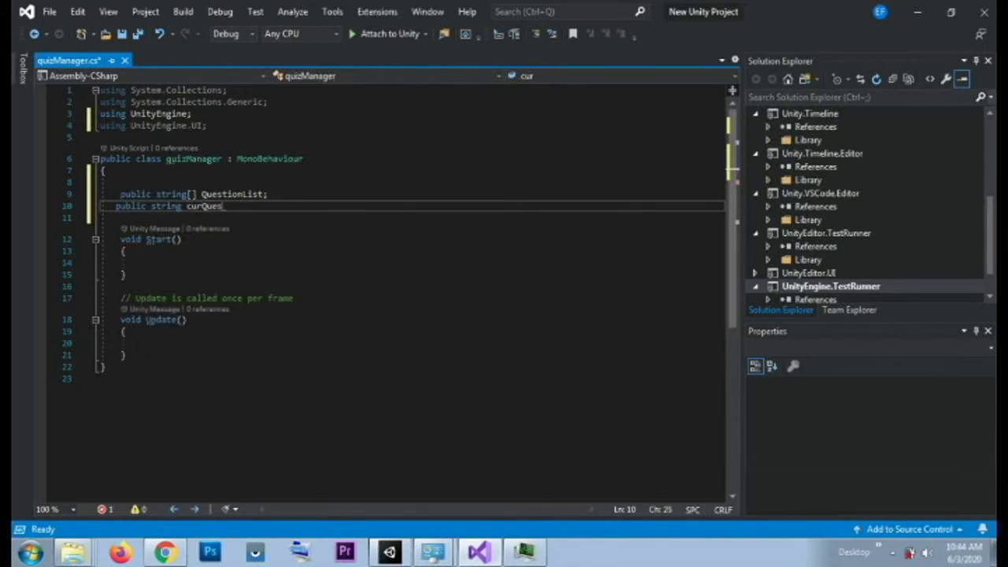
type(";")
key("Return")
type("public")
key("BackSpace")
key("BackSpace")
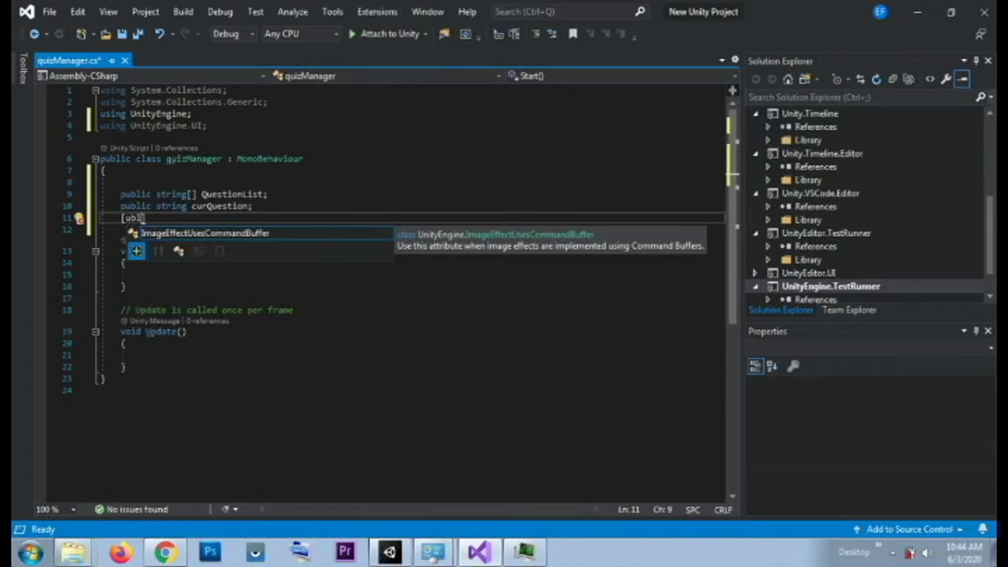
- Fix line 11 to read public string[] AnswerList;
key("shift+Left")
key("shift+Left")
key("shift+Left")
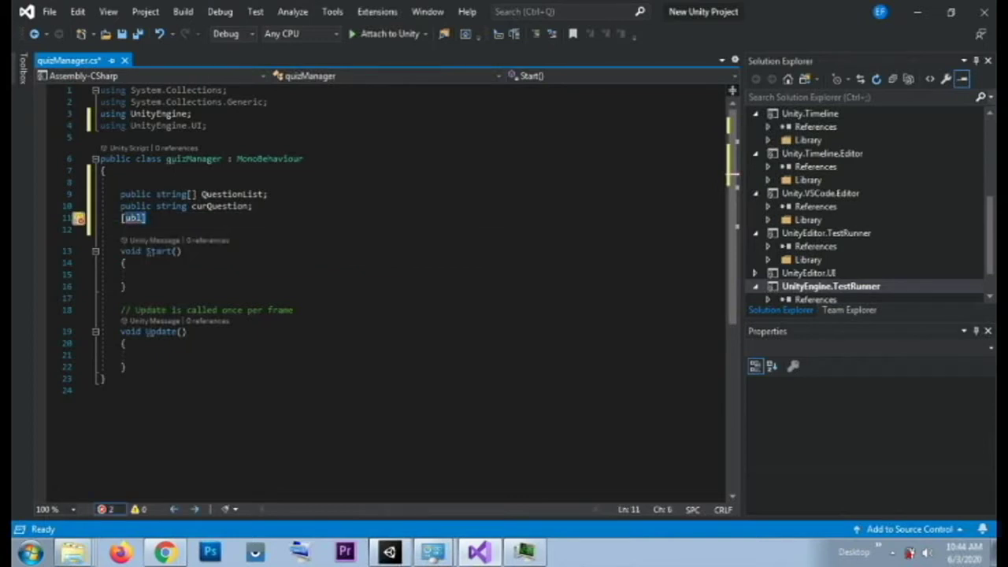
key("BackSpace")
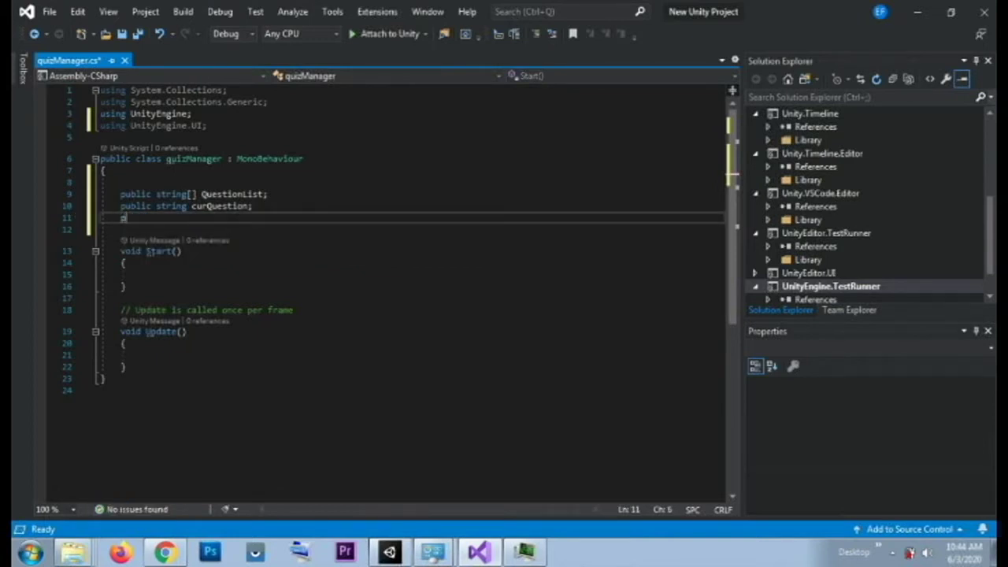
type("ublic")
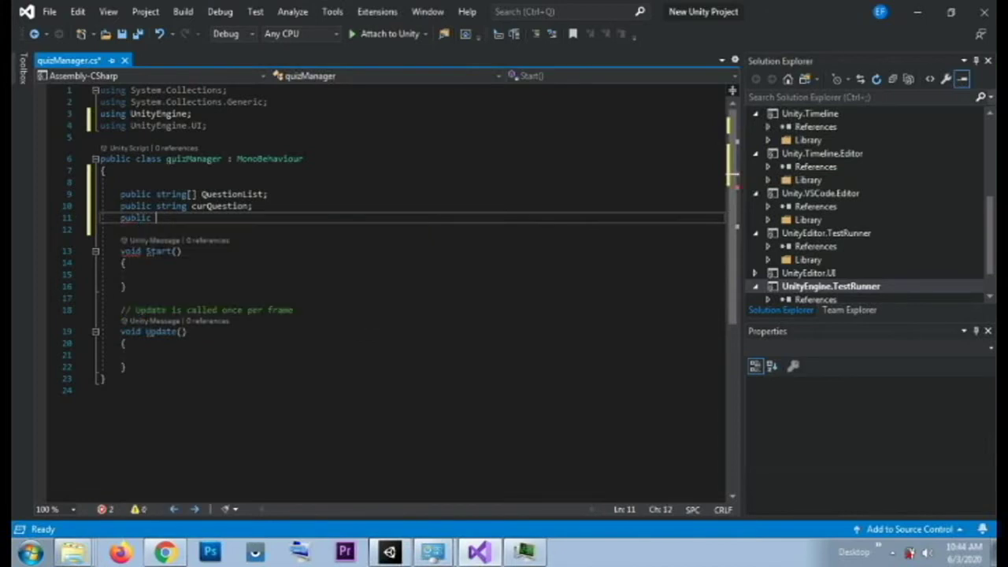
type(" string")
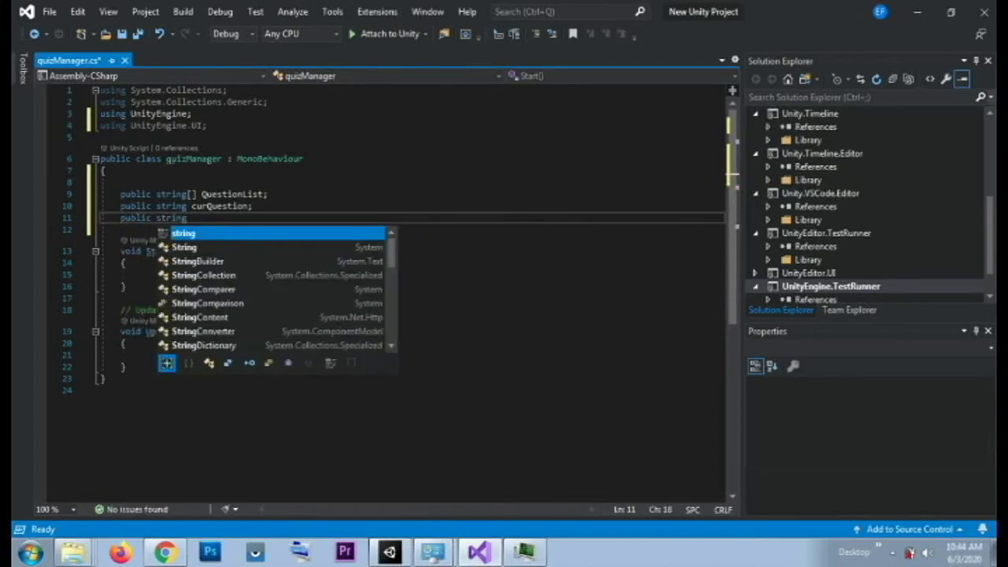
type("[] AnswerList;")
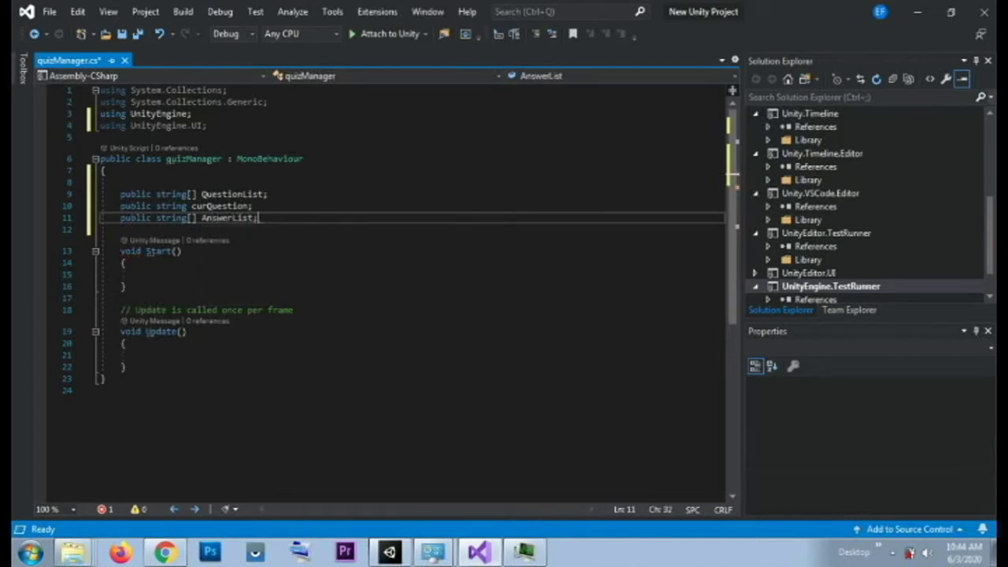
key("Return")
- Declare public string curAnswer; and begin an int itemCount line below it
type("public stri")
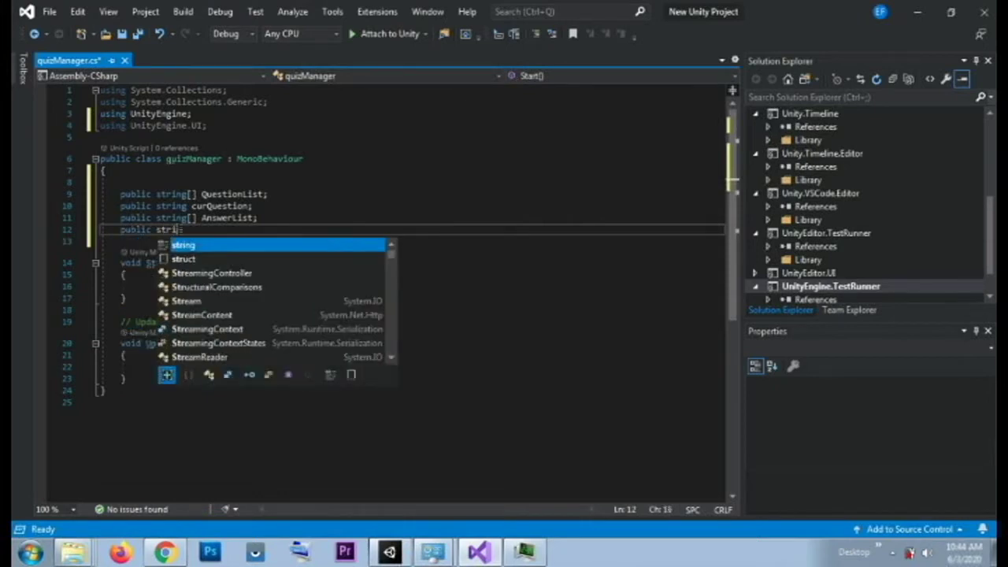
type("ng")
type(" c")
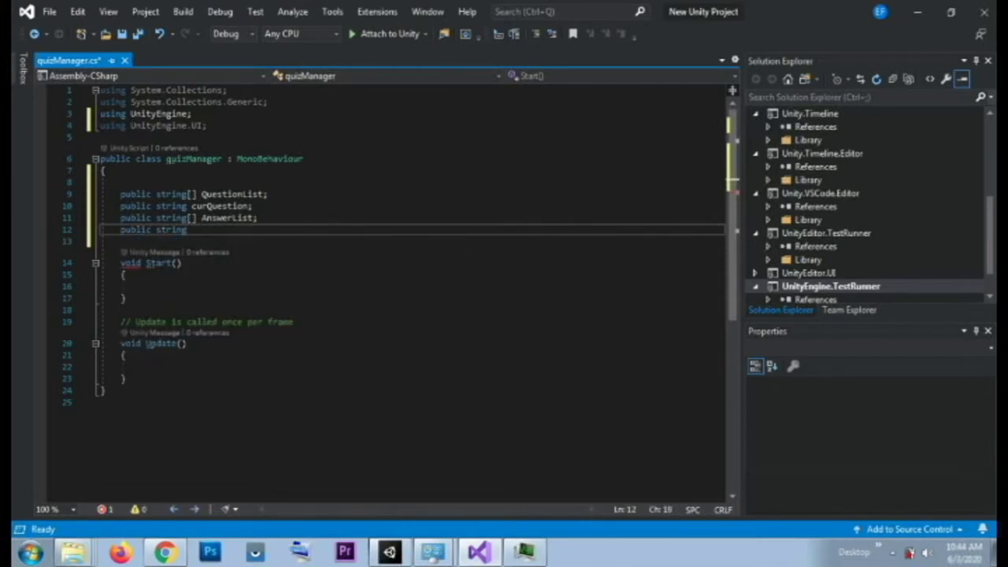
type("urAN")
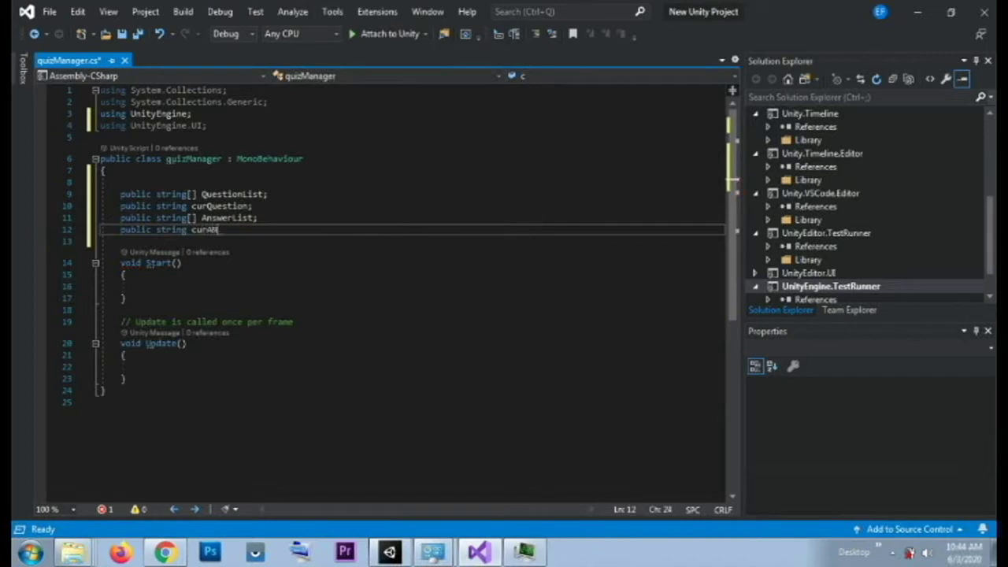
key("BackSpace")
type("nswer;")
key("Return")
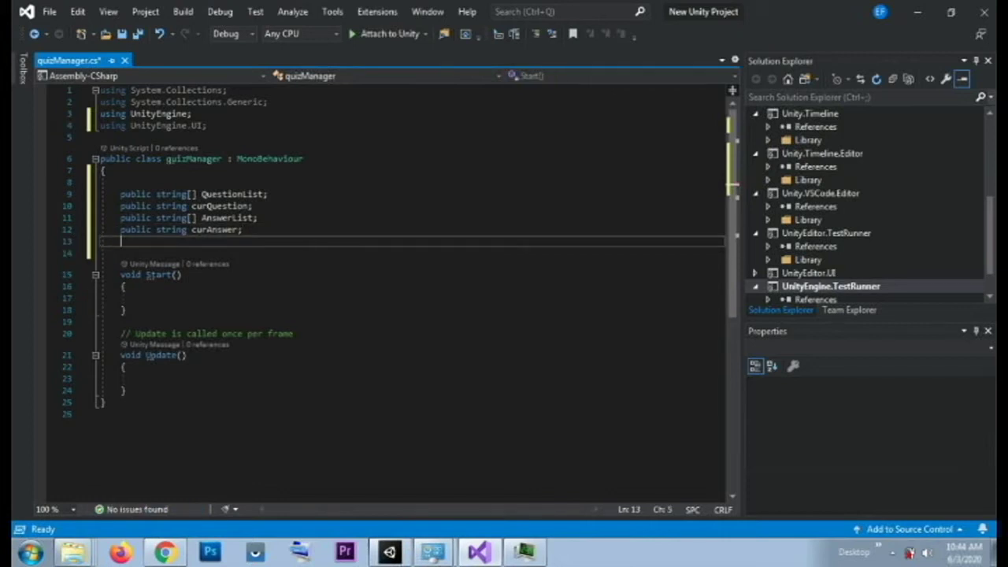
type("int ")
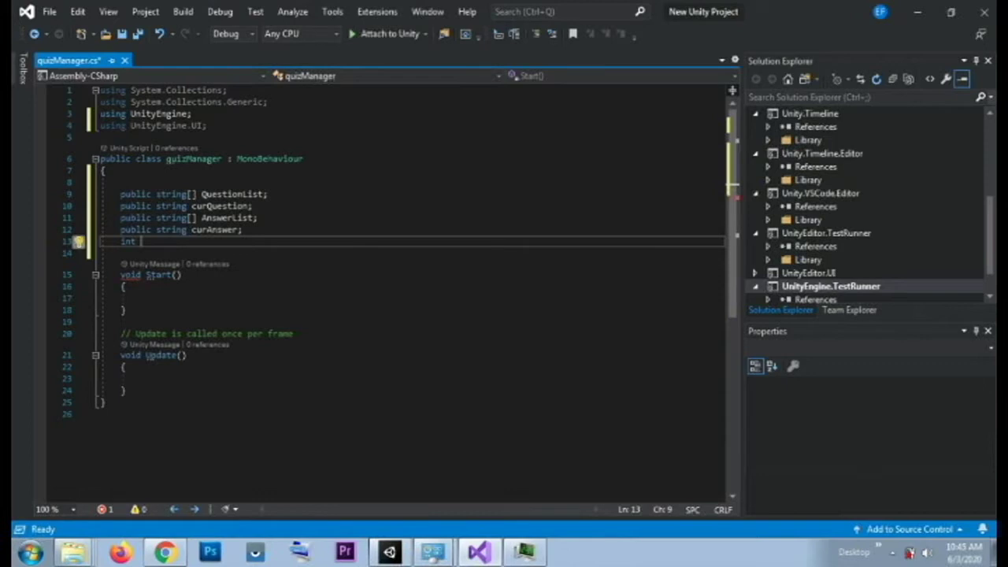
type("itemCo")
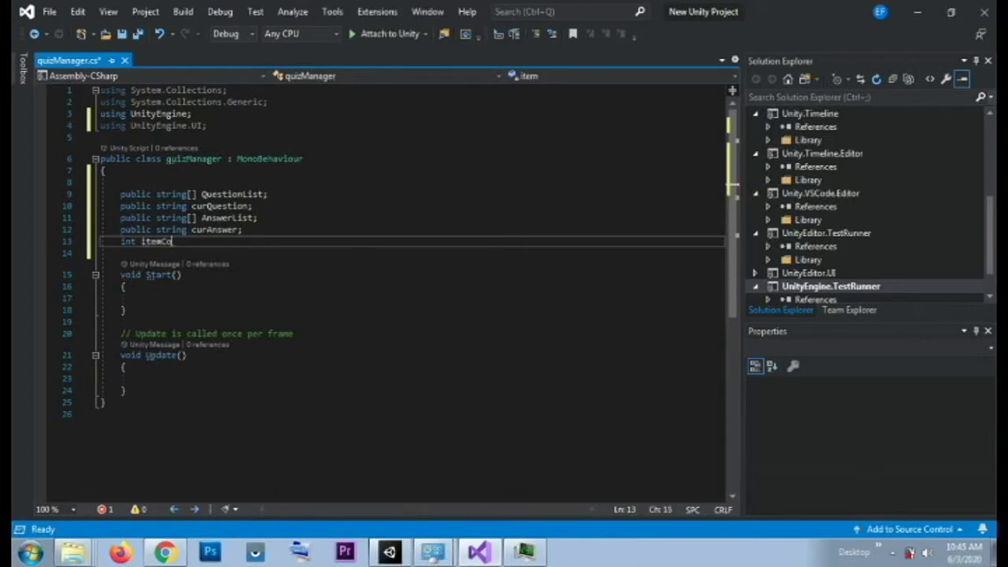
type("untl")
- Finish the declaration int itemCount; below curAnswer
key("Insert")
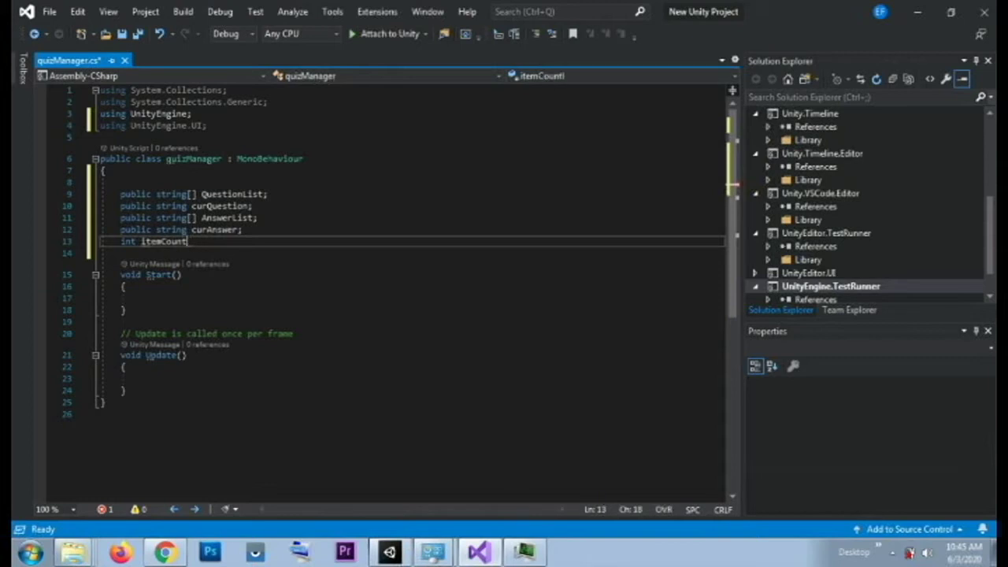
type(";")
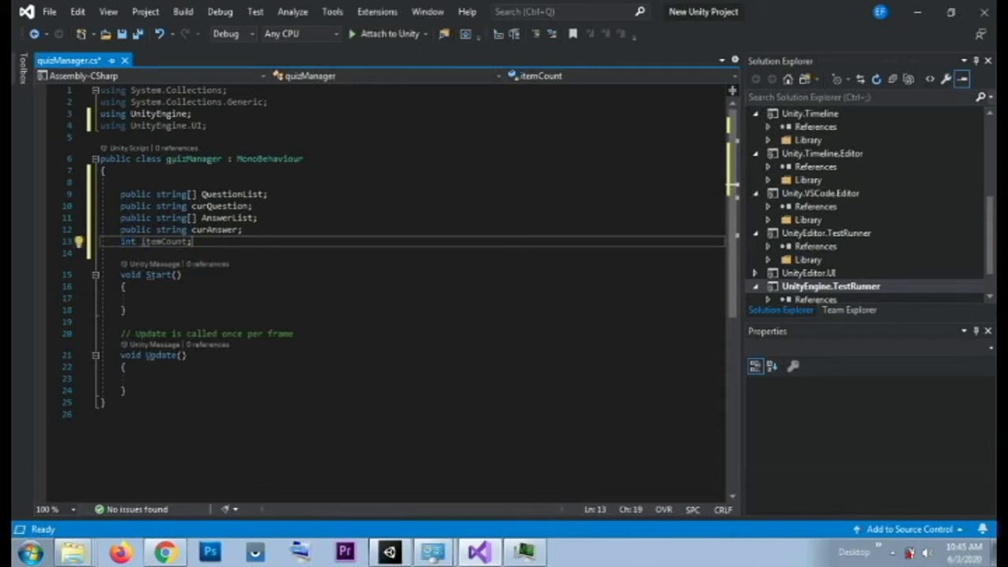
left_click(142, 297)
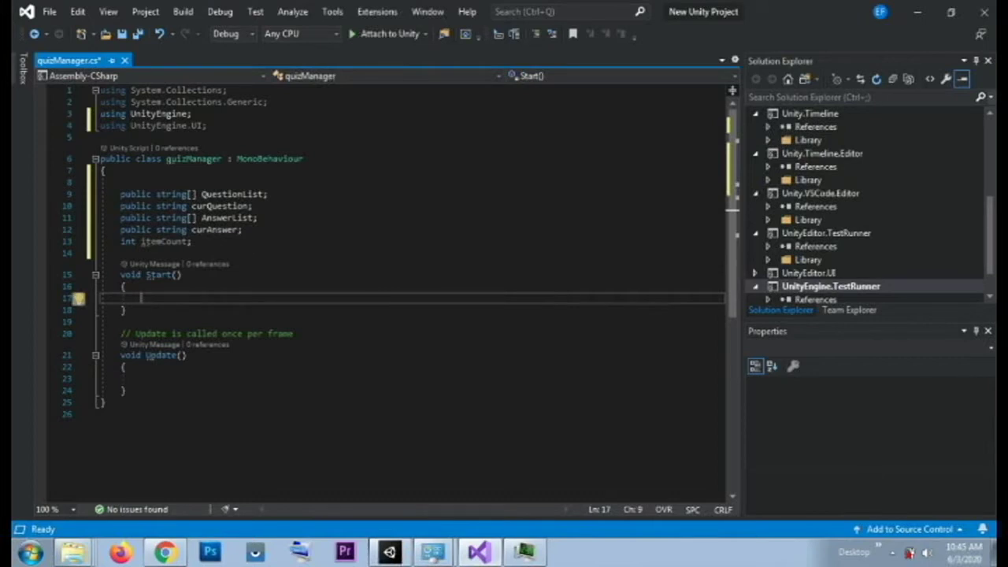
- Add a [Header("")] attribute above QuestionList and begin its label "Question and A"
left_click(120, 182)
type("[")
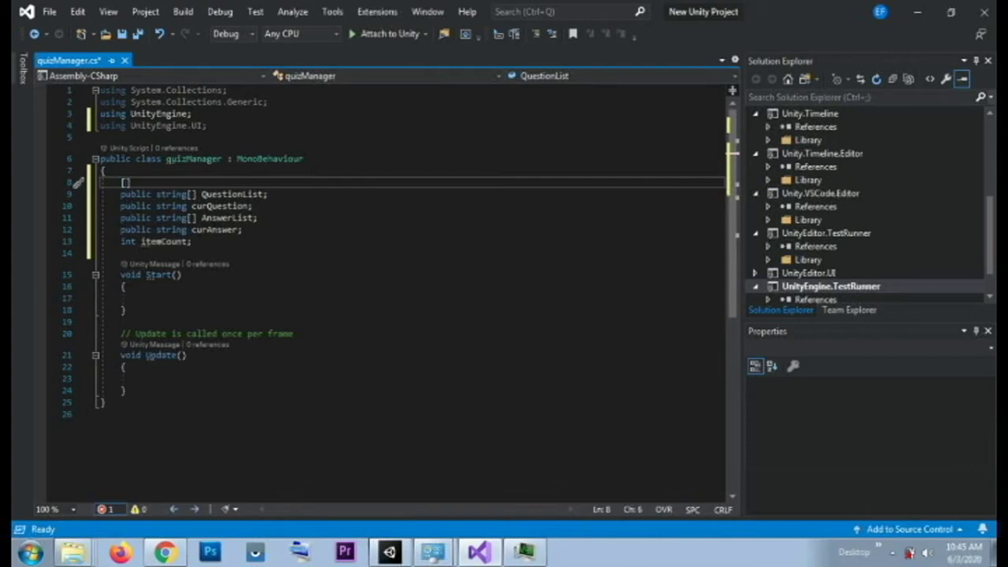
type("Header")
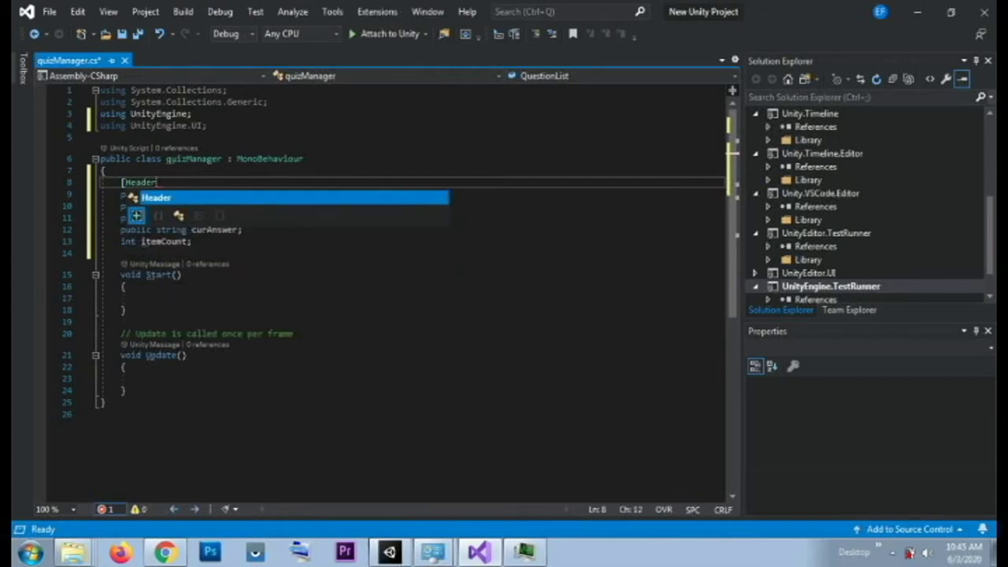
type("(")
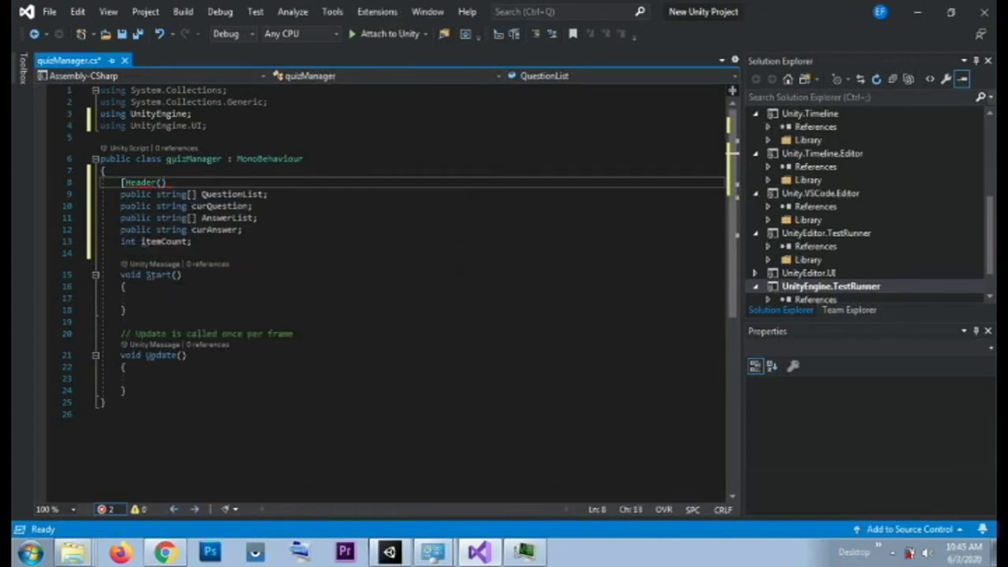
type("\"")
key("Left")
key("Left")
key("Left")
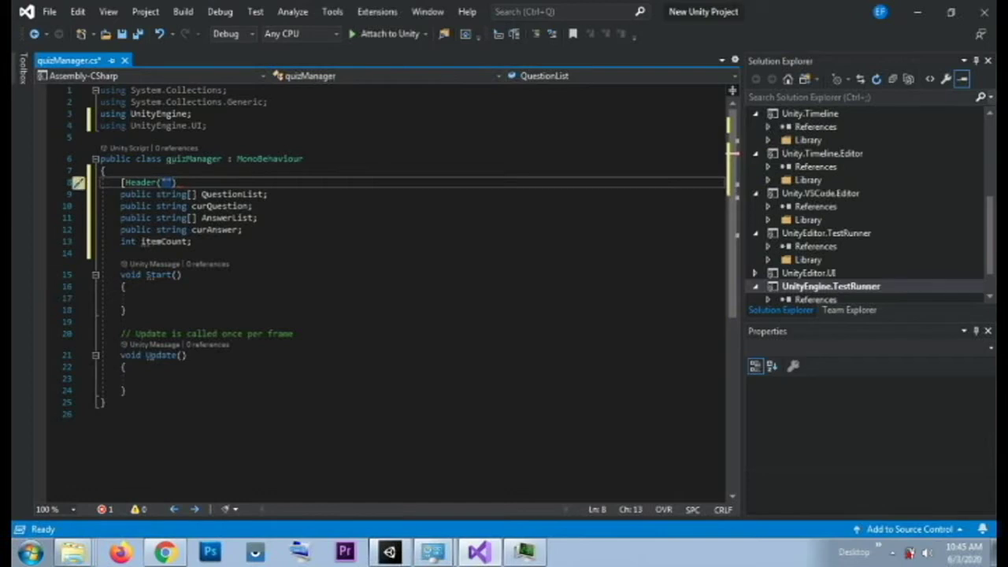
key("Insert")
key("Right")
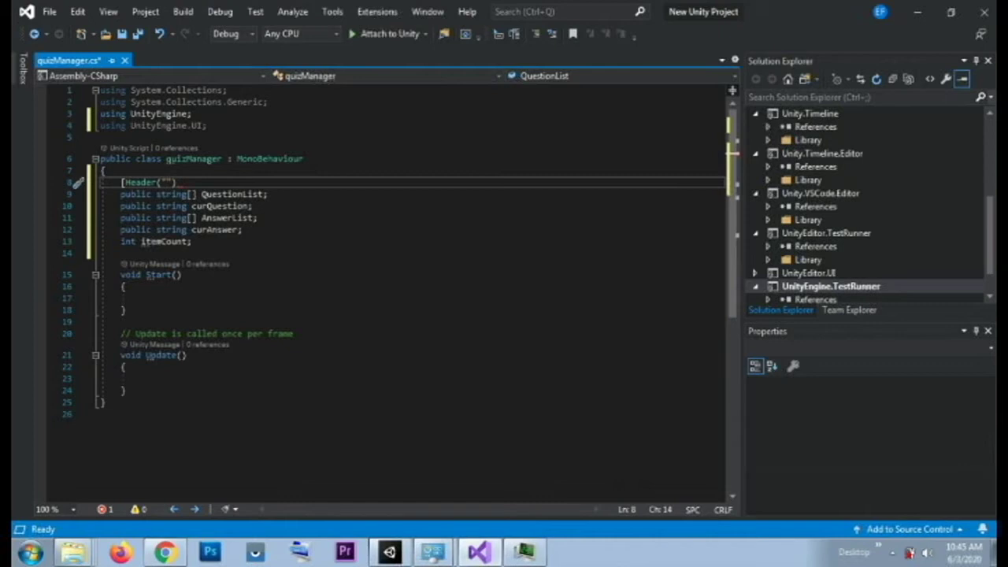
type("Q")
type("u")
type("estion and ")
type("Answer ar")
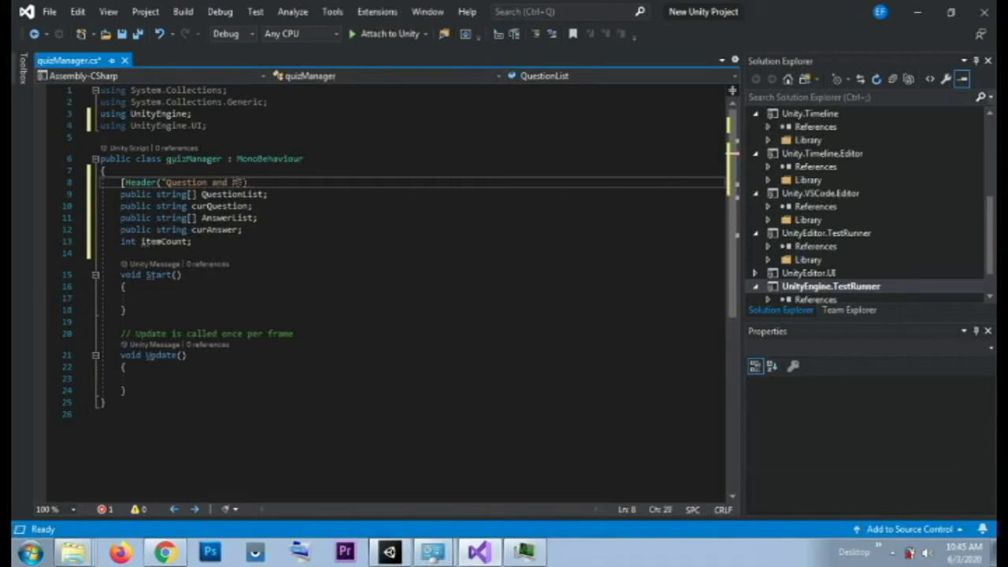
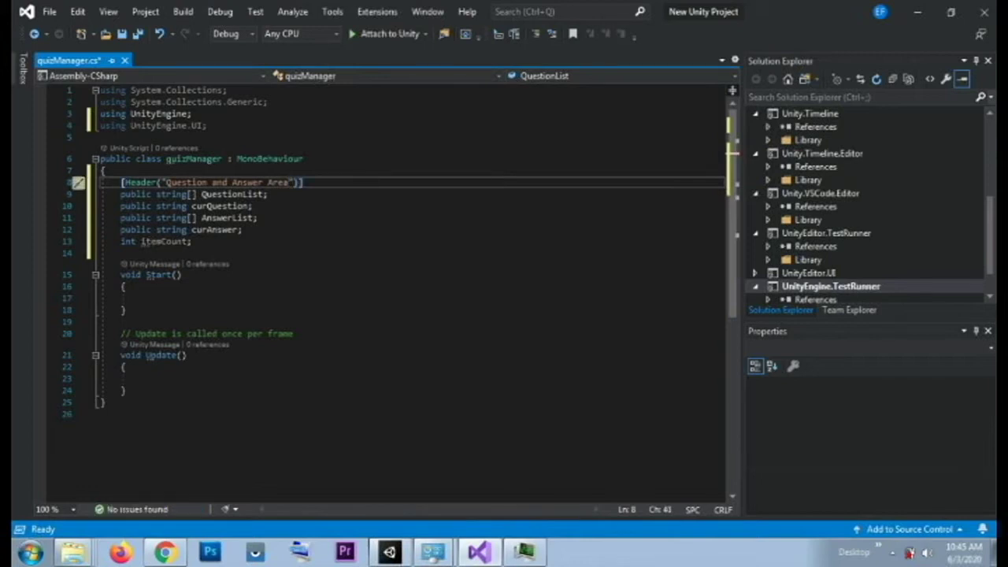
- In Update(), add curQuestion = QuestionList[itemCount]; using IntelliSense completions
left_click(192, 241)
left_click(141, 297)
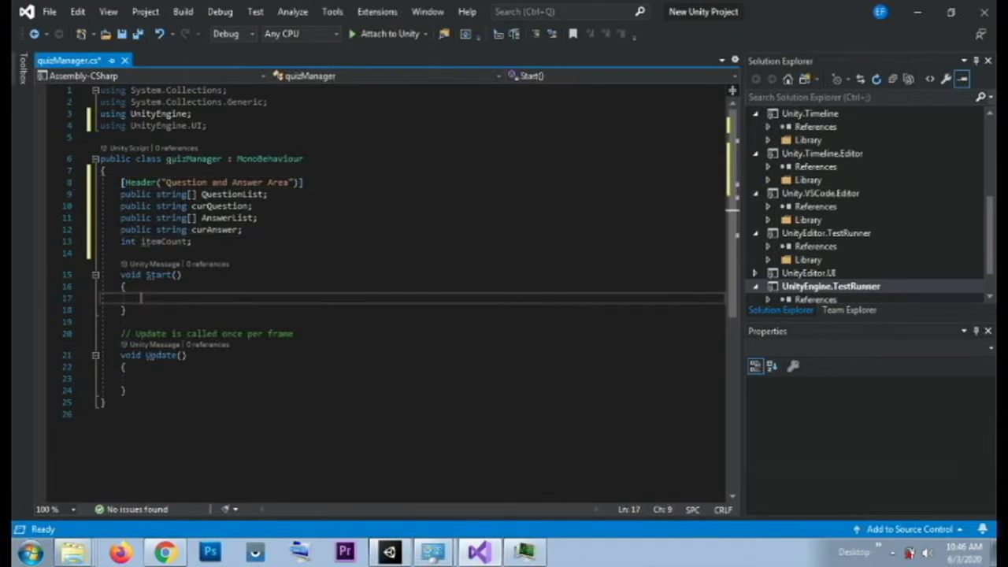
left_click(141, 378)
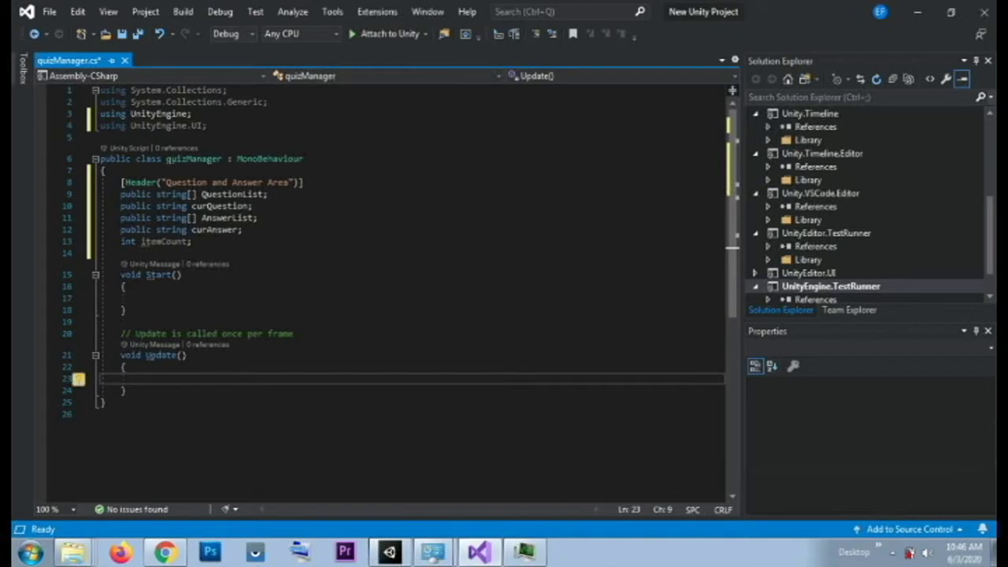
type("cur")
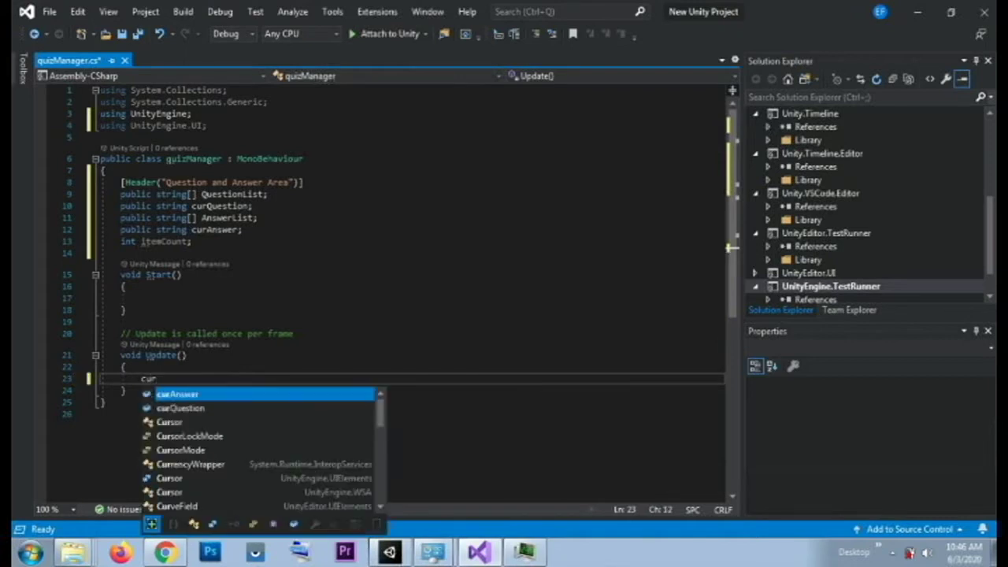
type("QUES")
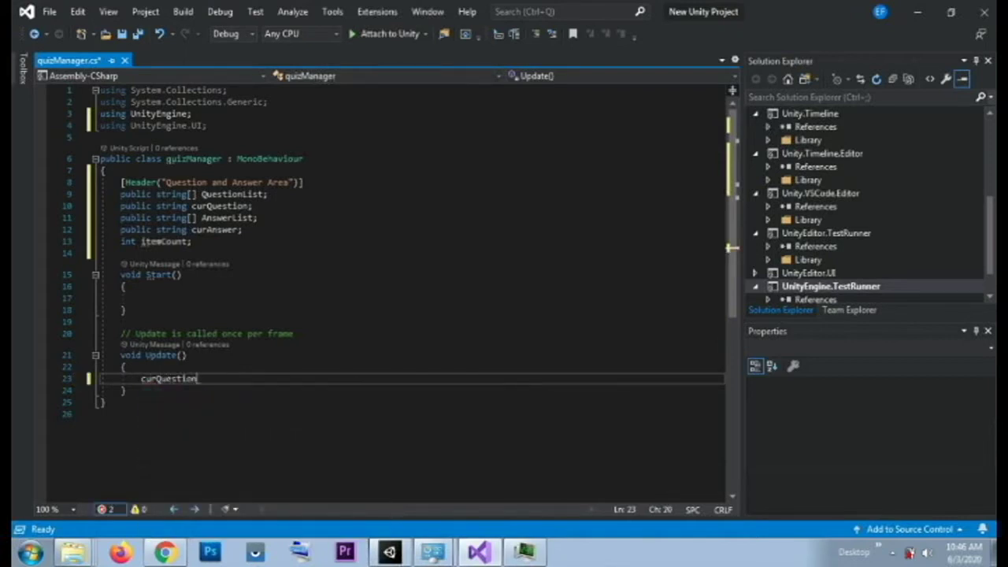
type(" =")
type("qUES")
key("Tab")
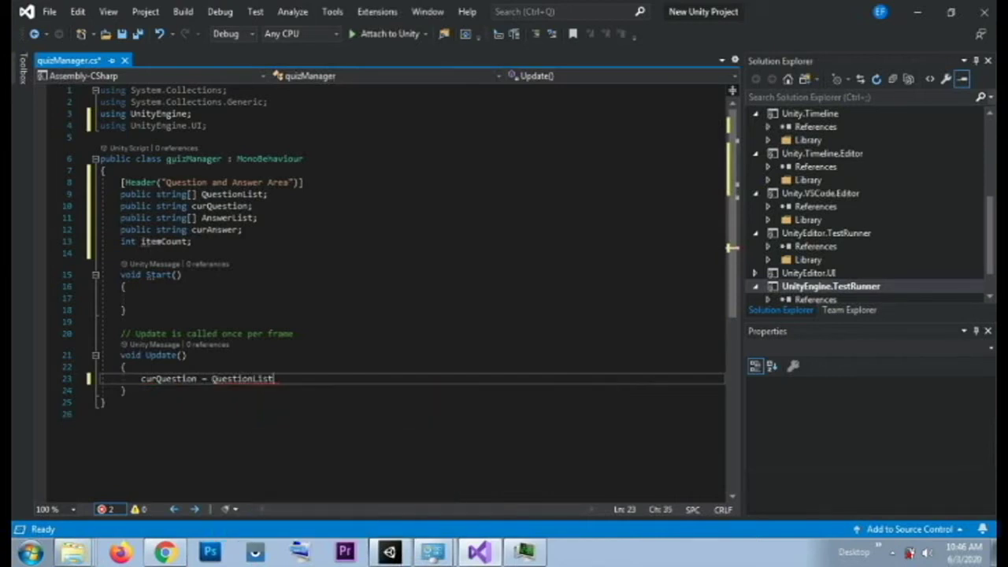
type("[]")
key("BackSpace")
type("item")
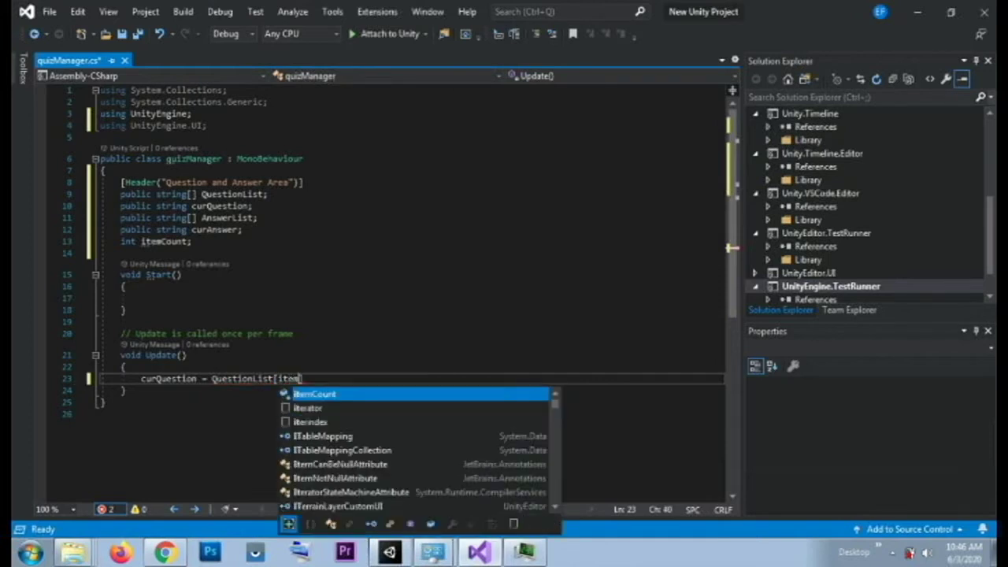
type("C")
key("Tab")
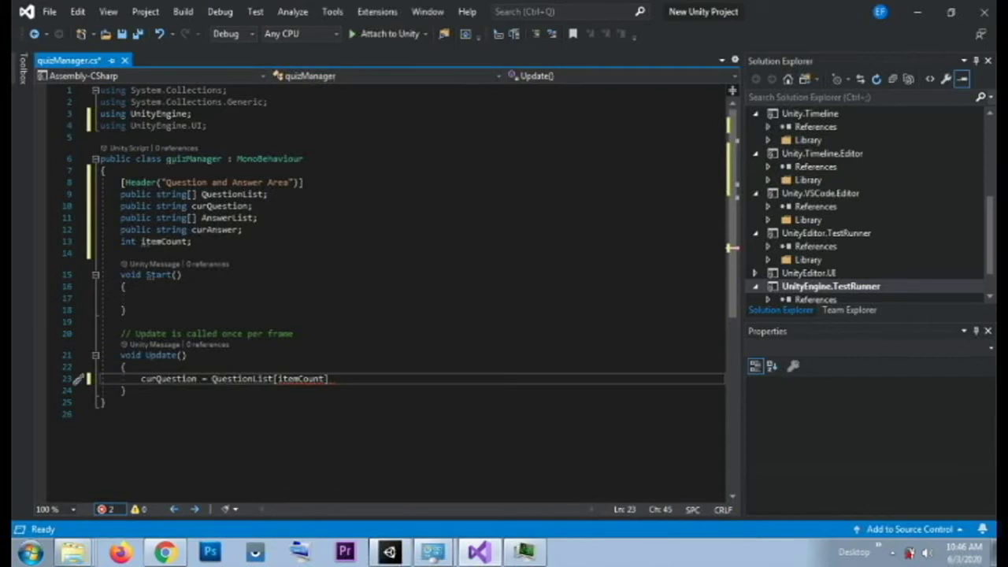
type(";")
key("Return")
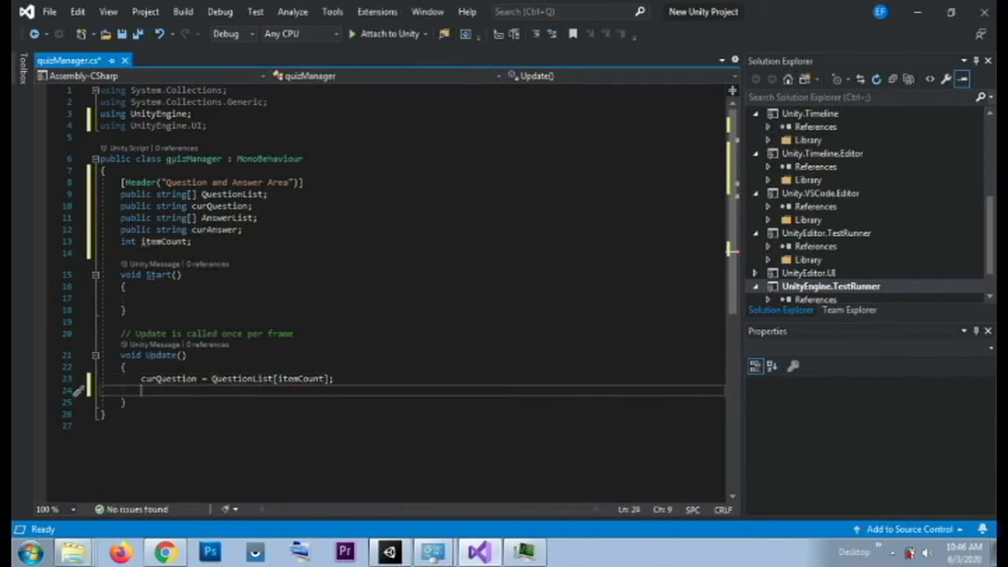
- Rename the fields on lines 9 and 11 to questionList and answerList
left_click(203, 194)
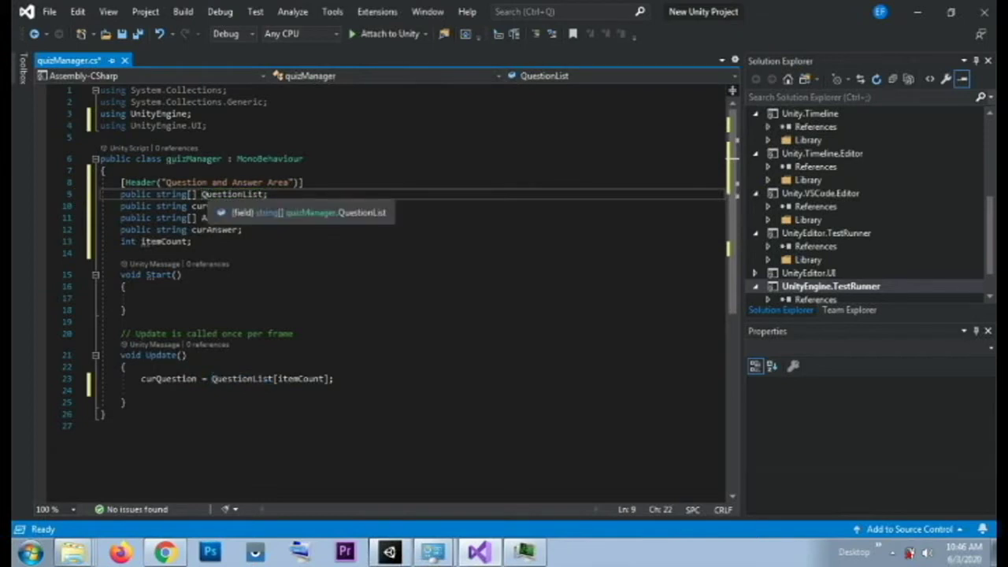
key("BackSpace")
type("q")
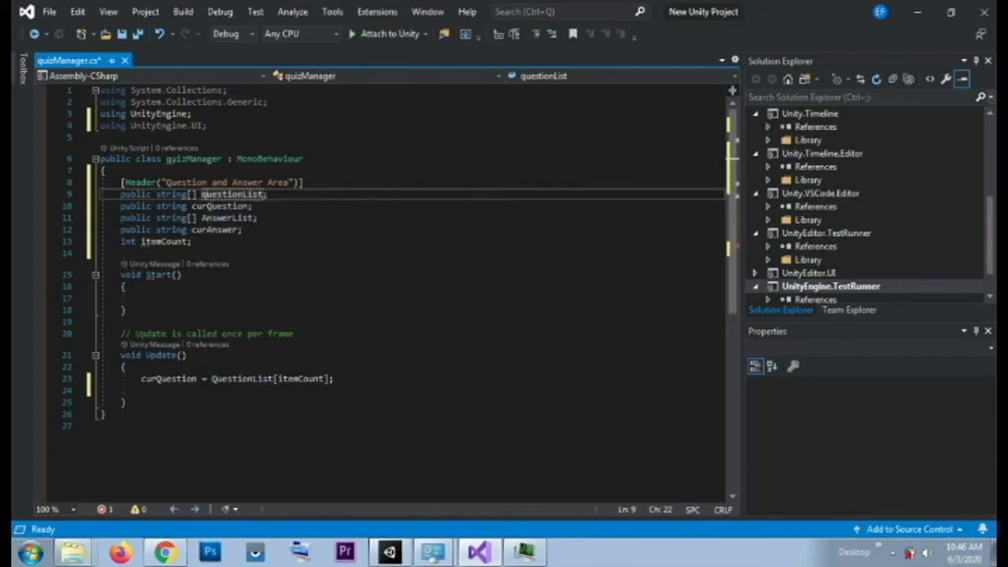
key("Down")
key("Down")
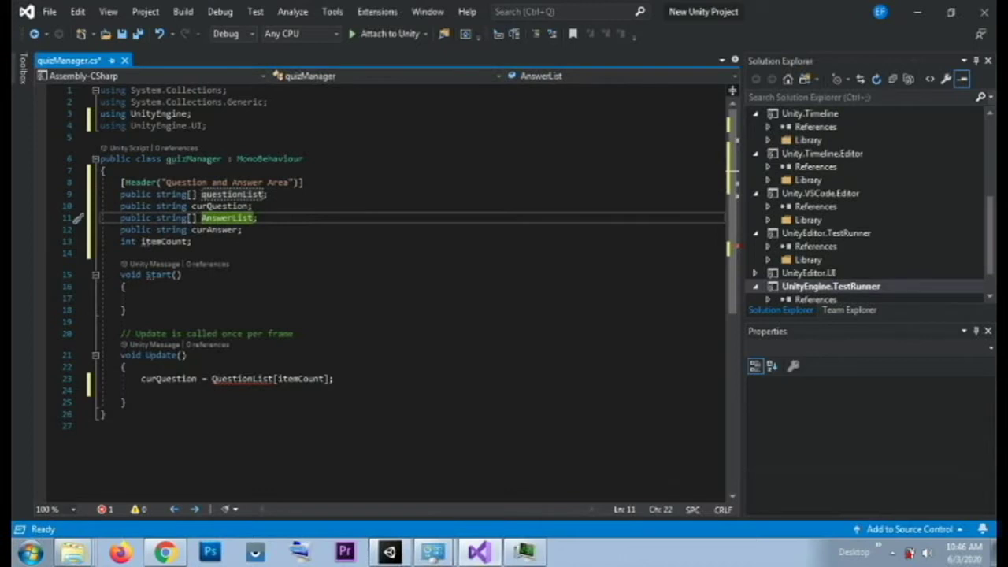
key("BackSpace")
type("a")
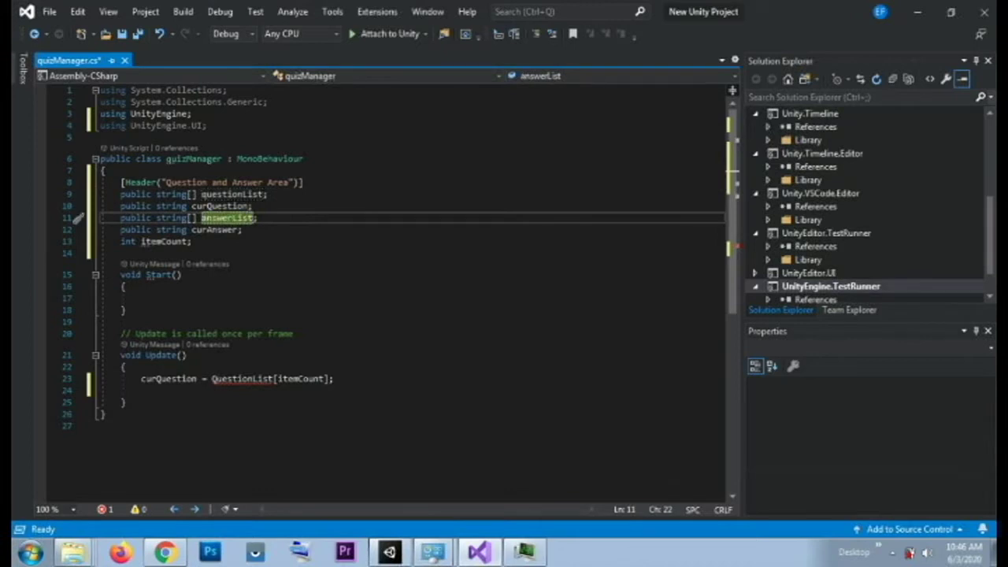
- Change the line 23 reference in Update() to questionList[itemCount]
left_click(216, 379)
key("BackSpace")
type("q")
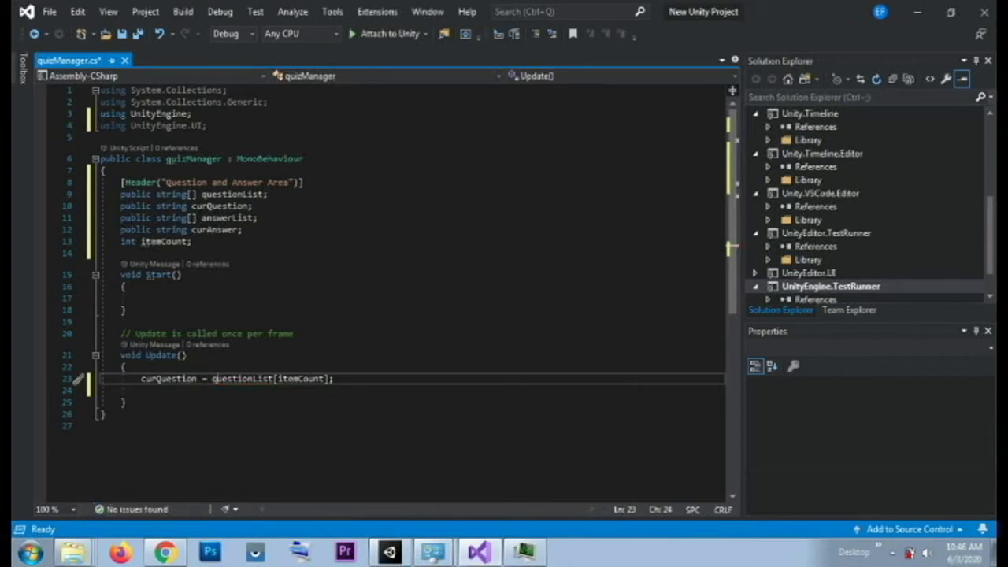
key("Up")
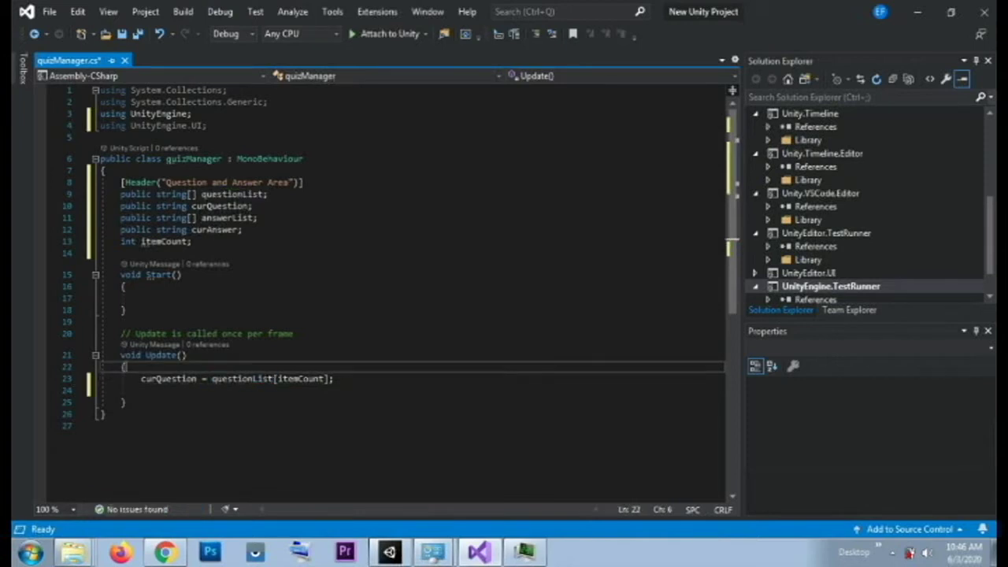
left_click(334, 379)
- Add curAnswer = answerList[itemCount]; below the curQuestion line in Update()
key("Return")
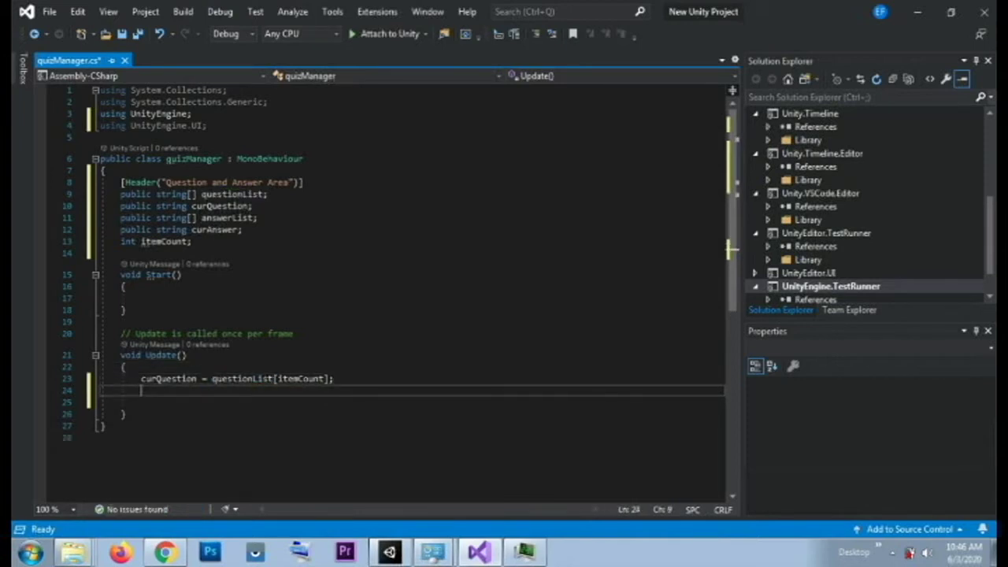
type("vur")
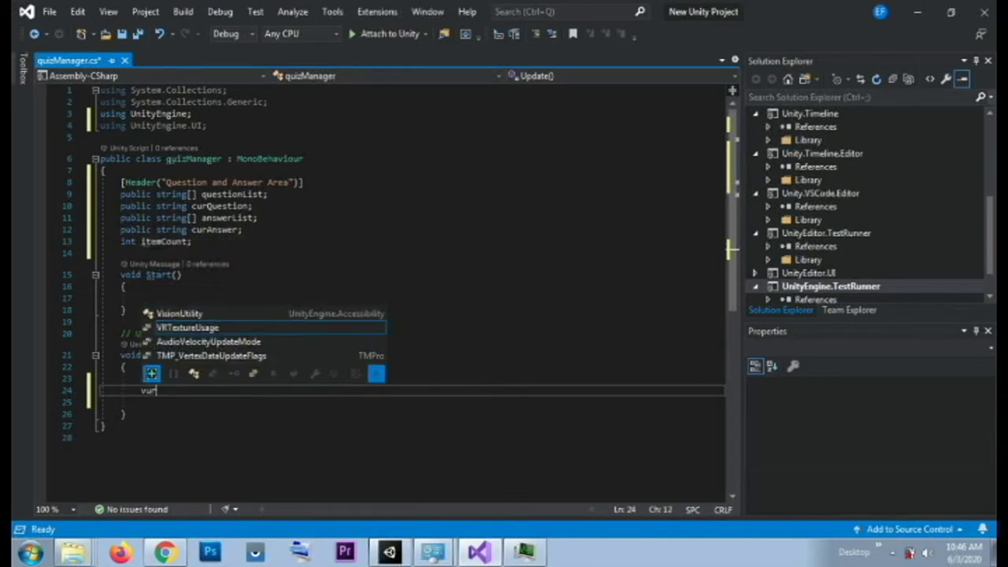
key("BackSpace")
key("BackSpace")
key("BackSpace")
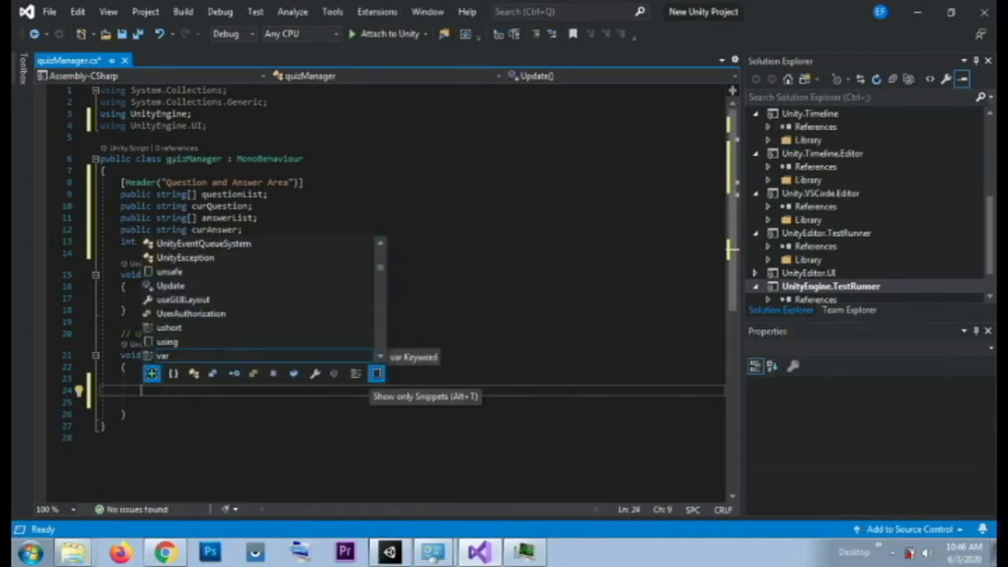
type("cu")
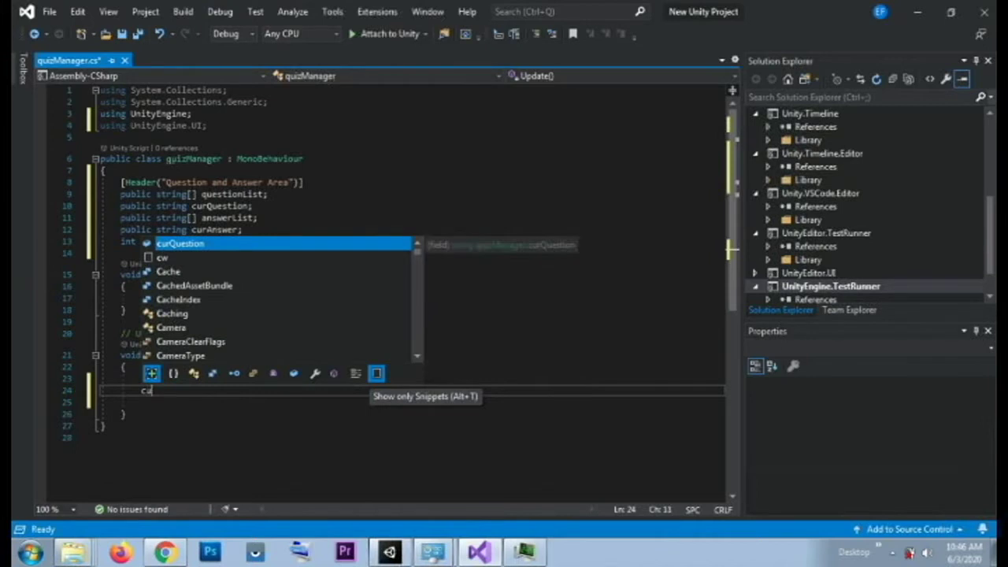
type("r")
key("Tab")
key("BackSpace")
key("BackSpace")
key("BackSpace")
key("BackSpace")
key("BackSpace")
key("BackSpace")
type("An")
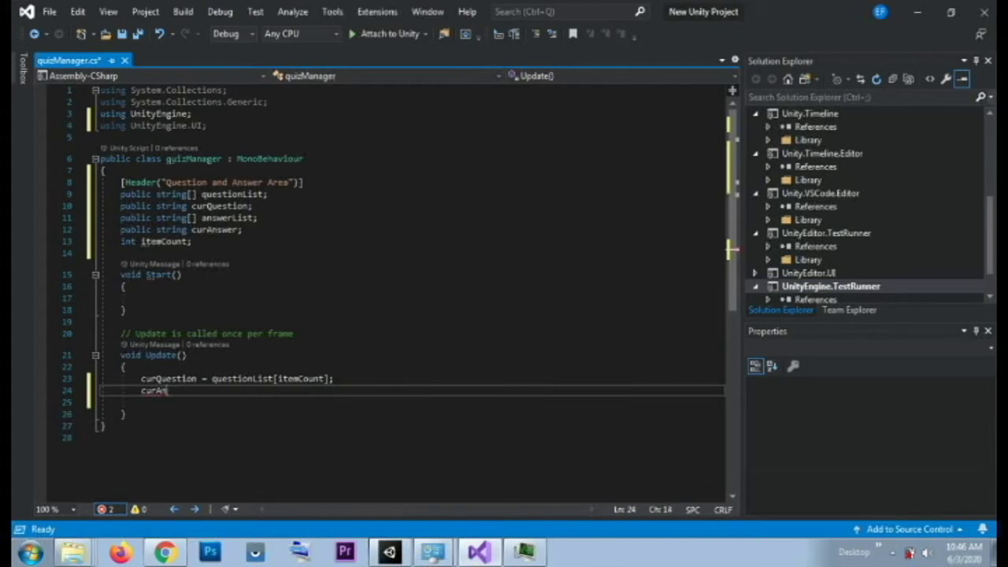
type("swer")
type(" =")
type("an")
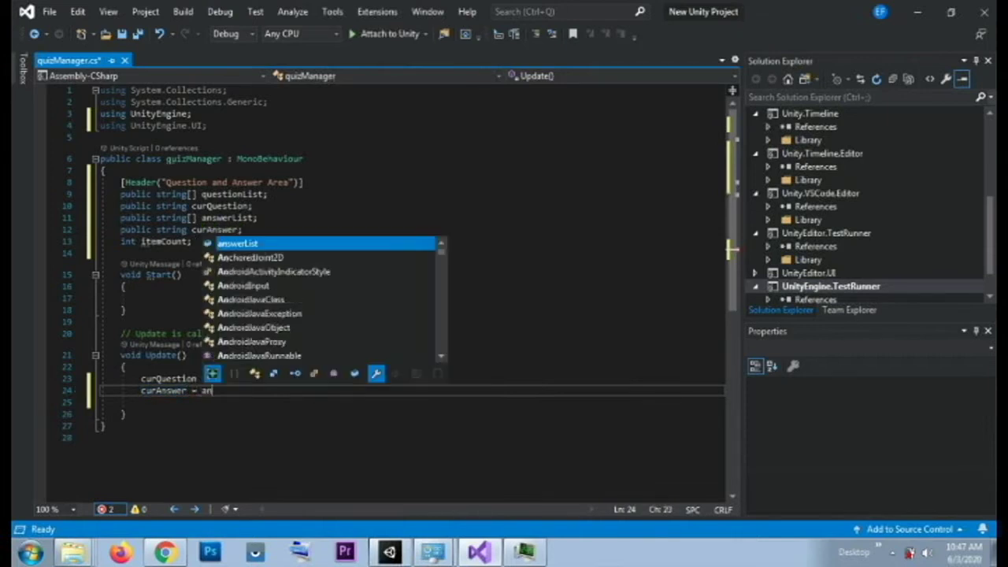
type("swerList[]")
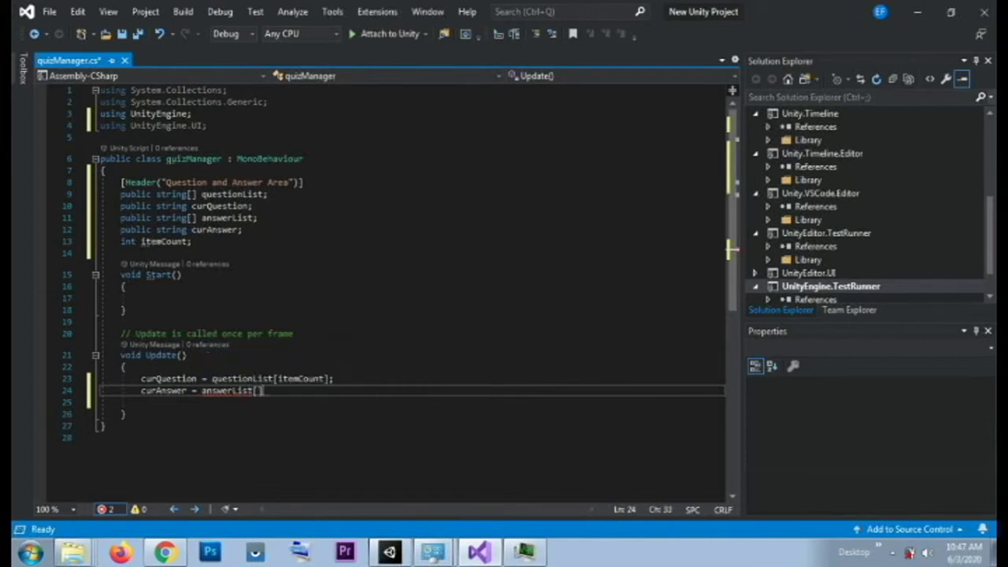
type("i")
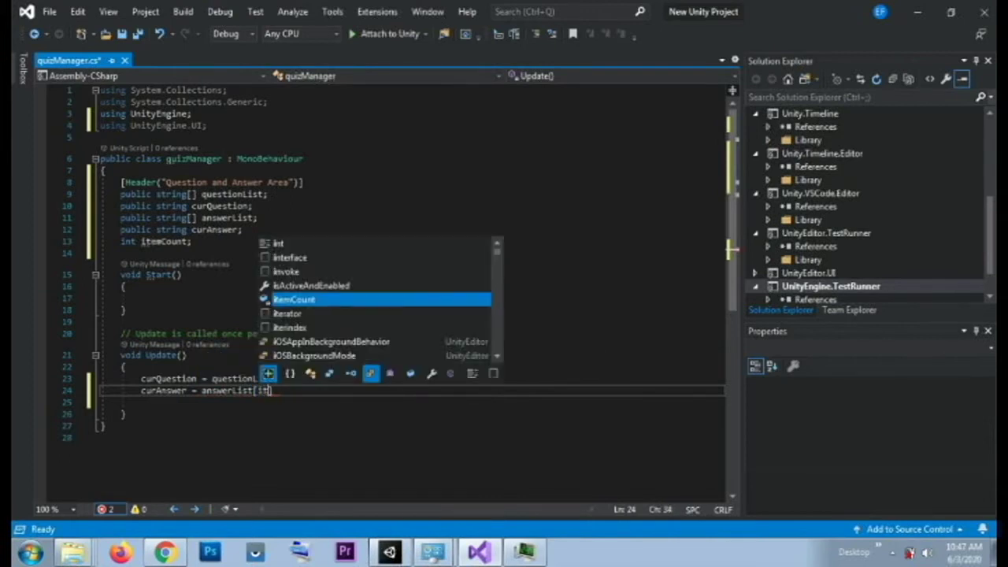
type("temCount")
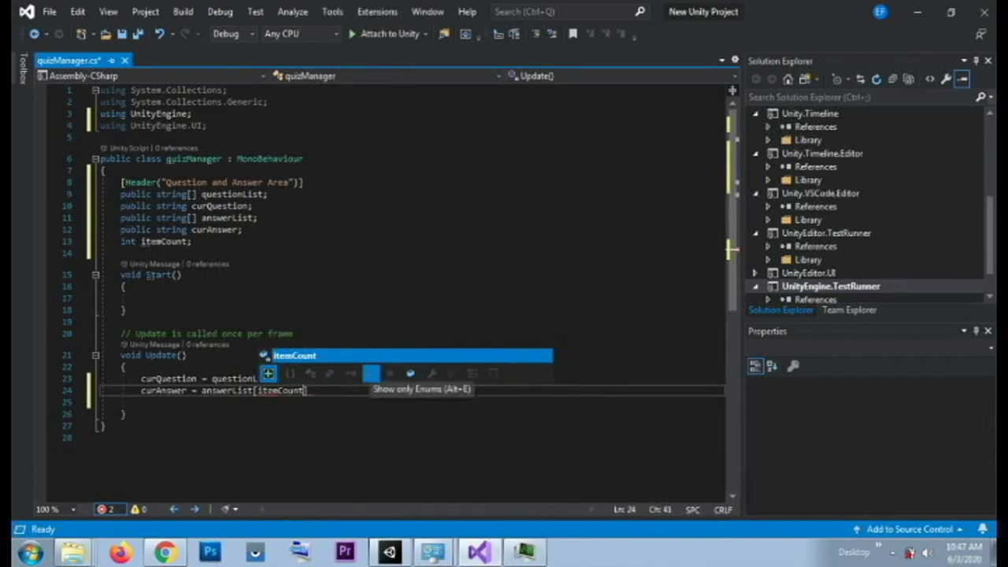
type("]")
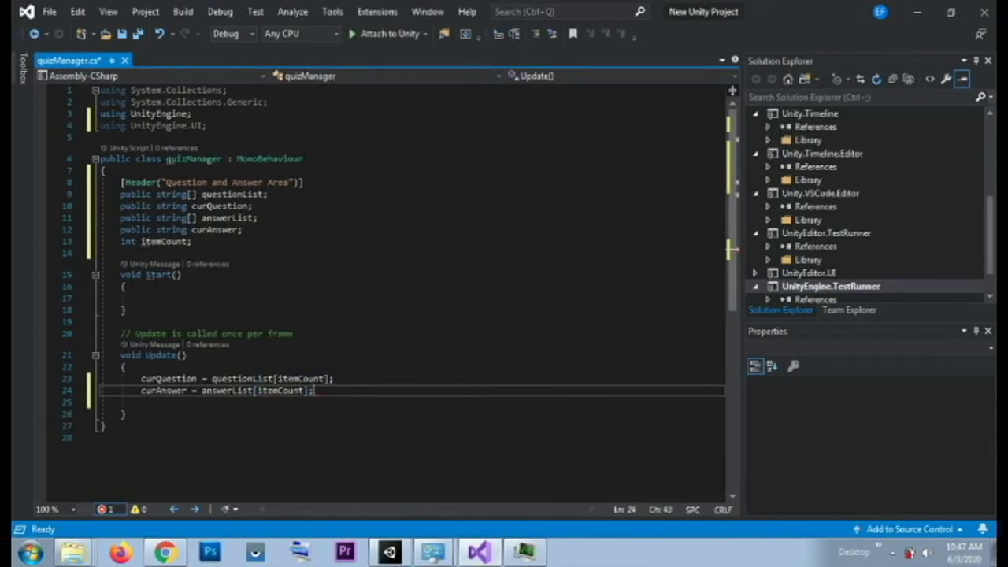
- Add blank lines after itemCount and below Update(), then save quizManager.cs
left_click(124, 414)
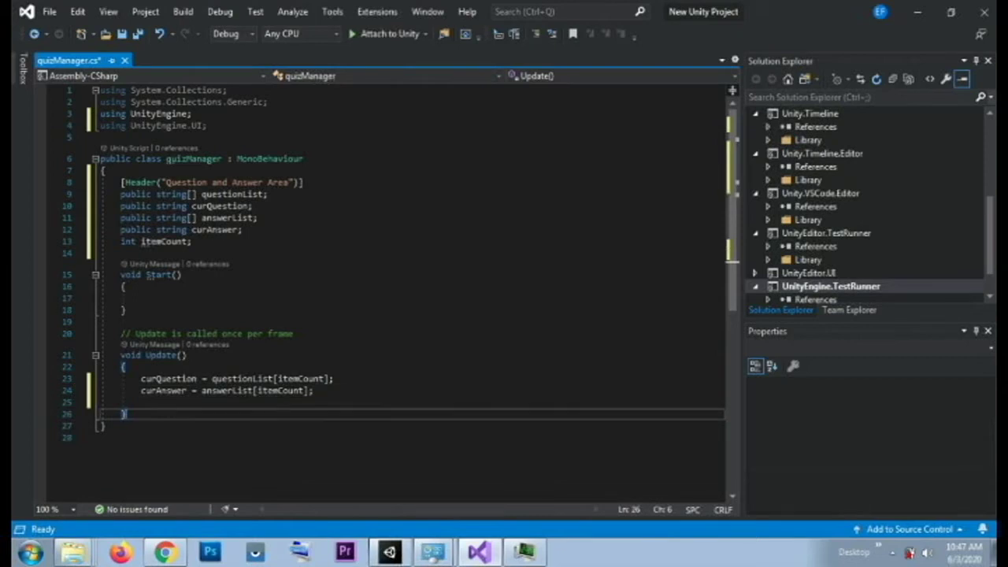
key("Return")
key("Return")
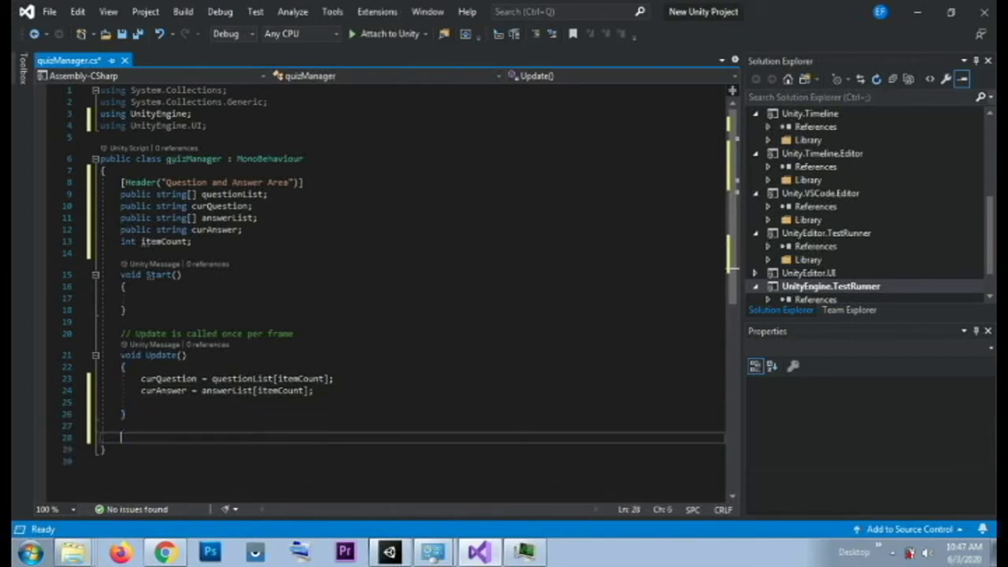
left_click(197, 241)
key("Return")
key("Return")
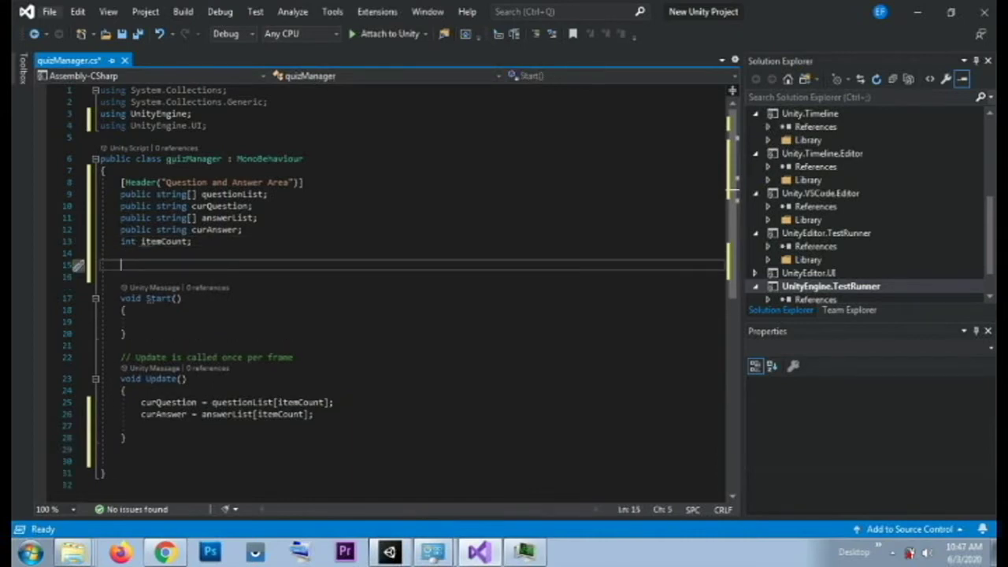
key("f")
key("Down")
key("Down")
key("Down")
key("Down")
key("Return")
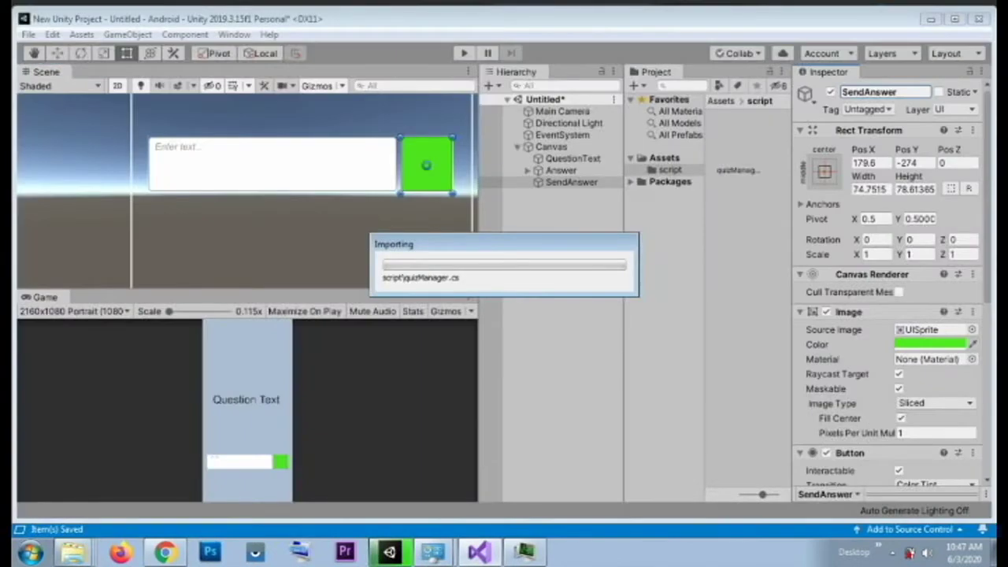
- Create an empty GameObject named quizManager
key("ctrl+shift+n")
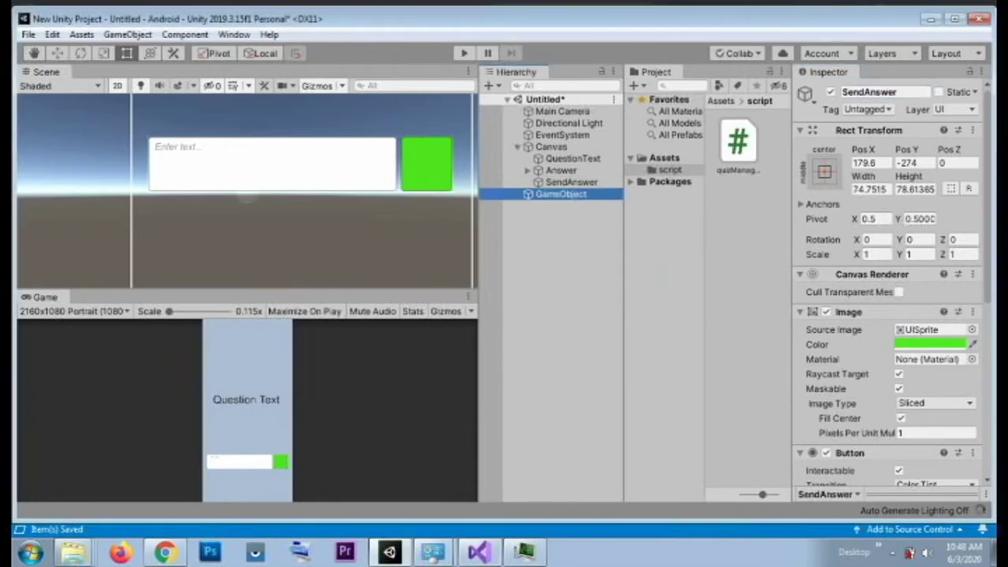
left_click(737, 146)
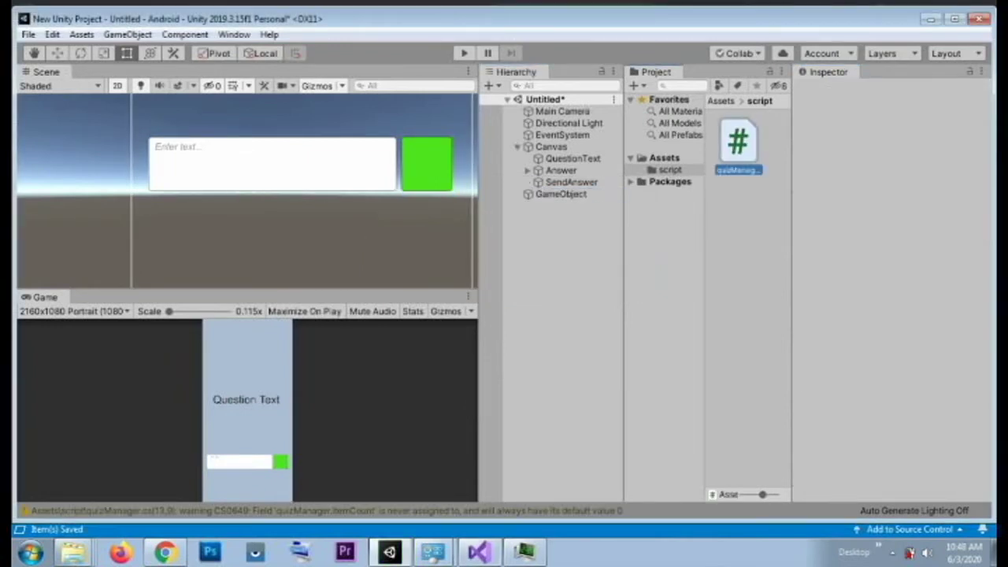
left_click(126, 35)
left_click(890, 92)
type("quizManager")
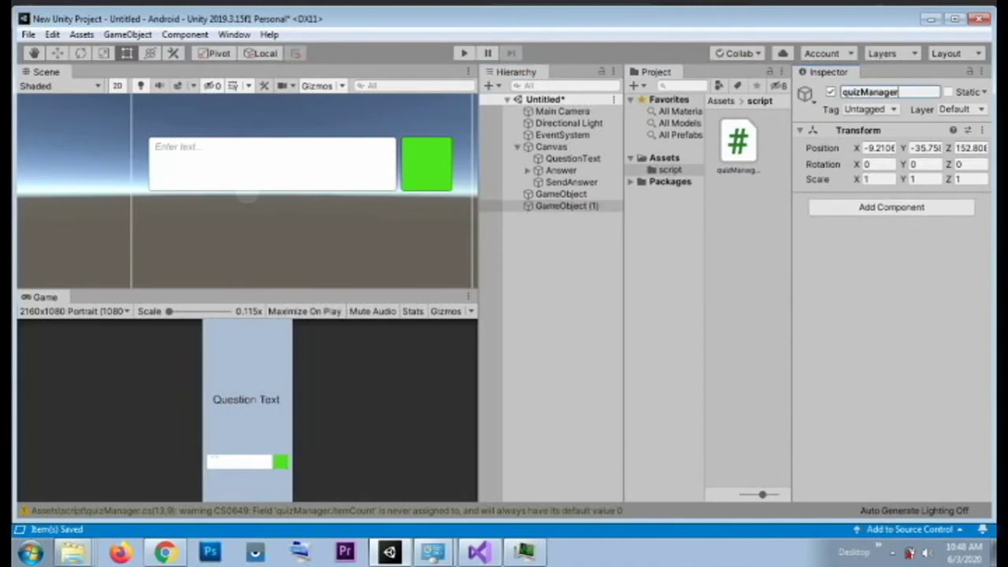
key("Return")
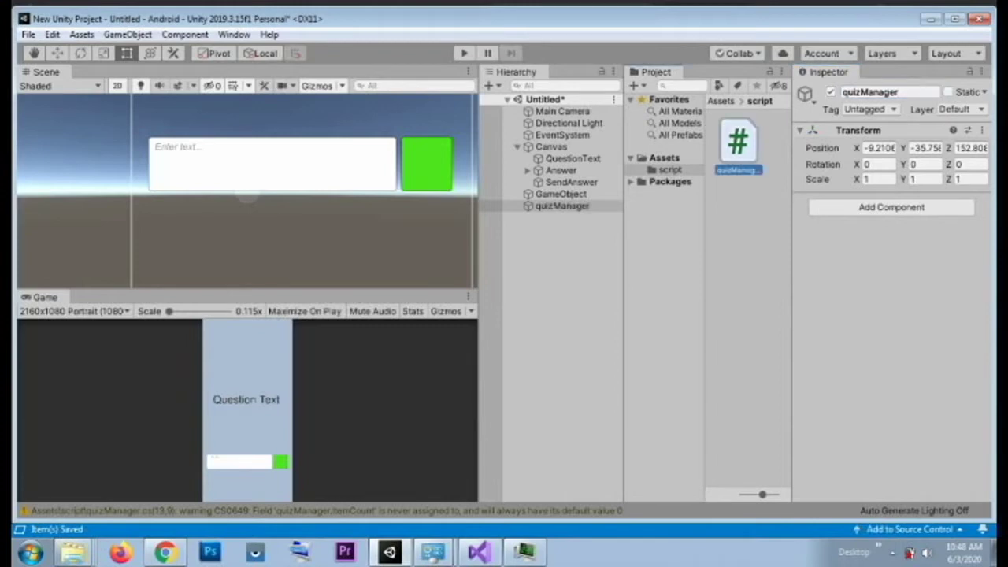
- Attach the quizManager script to the object and set its Question List size to 3
left_click_drag(737, 142, 561, 206)
left_click(801, 253)
left_click(940, 268)
type("3")
key("Return")
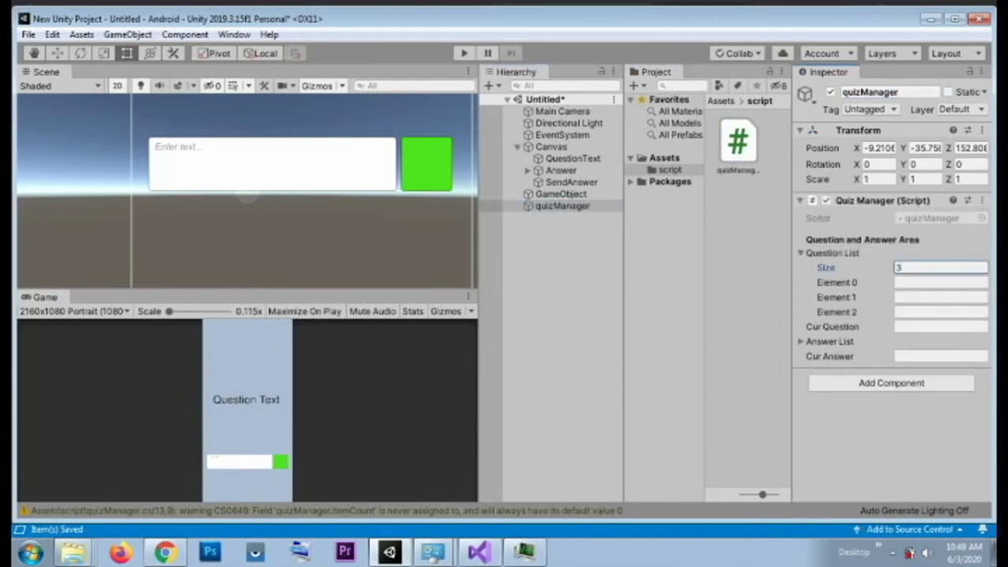
- Set the Answer List size to 3
left_click(800, 341)
left_click(940, 356)
type("3")
key("Return")
- Enter the first two questions (colour starting with "G", colour of the sun) with answers green and orange
left_click(940, 281)
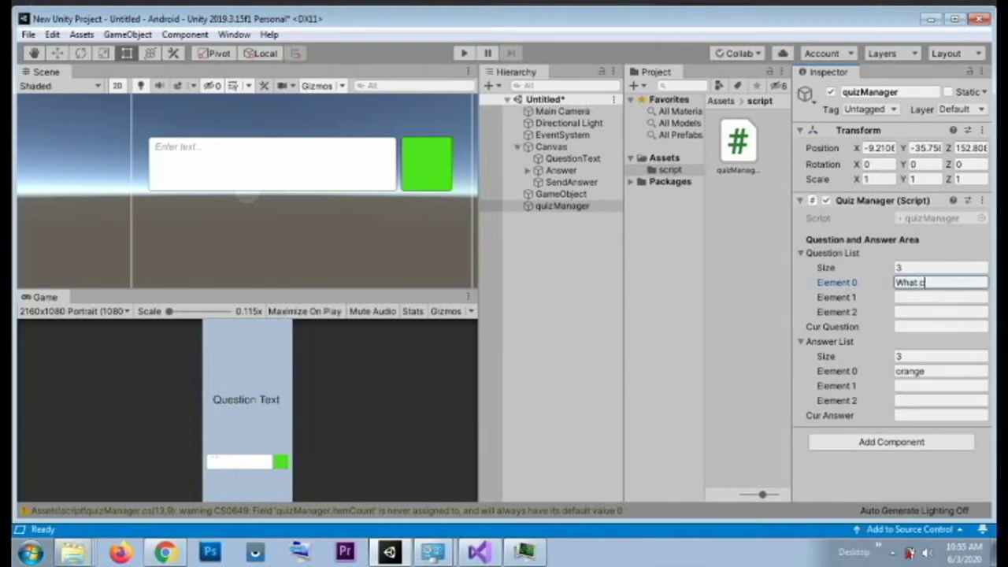
type("olor")
type(" start with")
type(" letter \"G\"?")
left_click(940, 370)
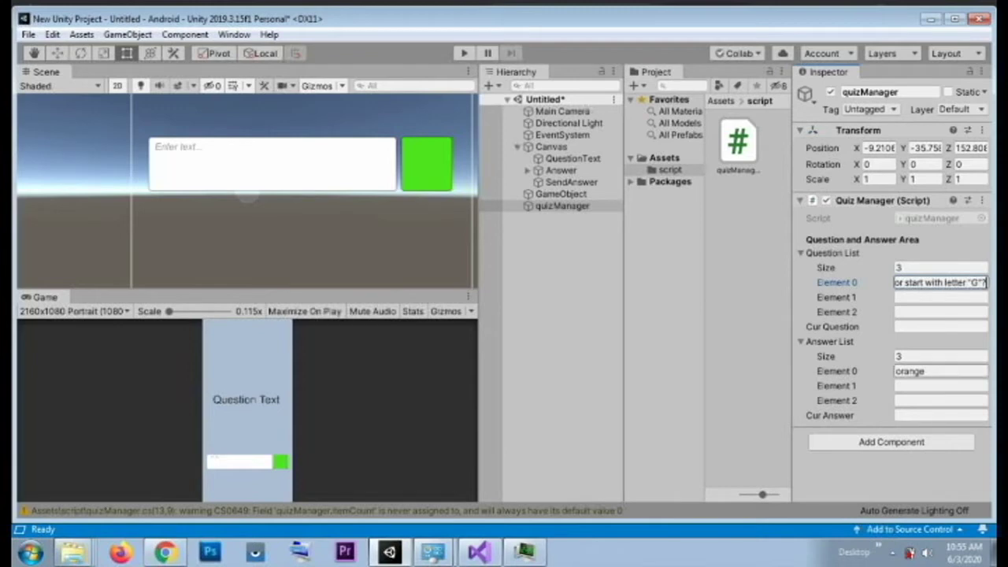
type("green")
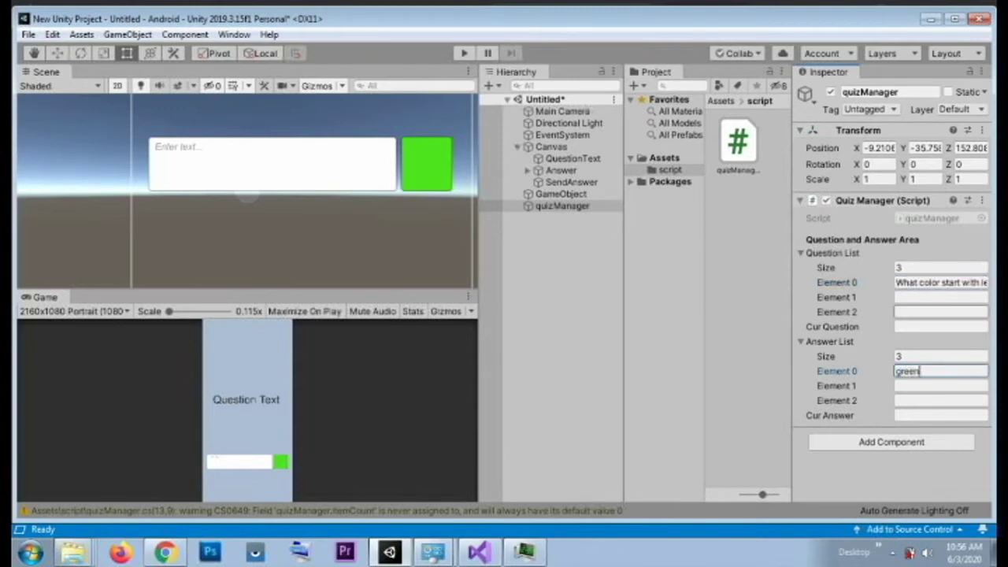
left_click(940, 296)
type("What color of the sun?")
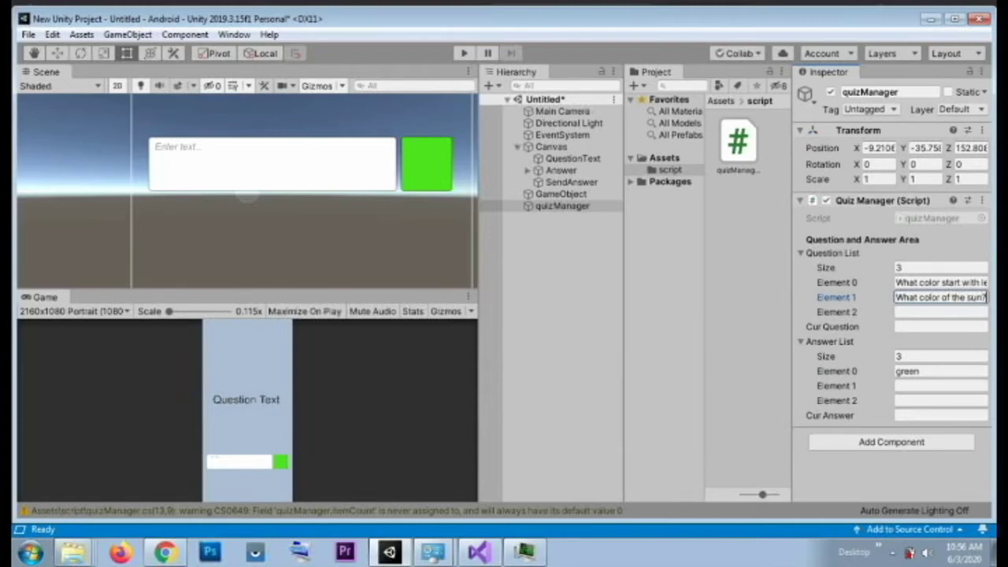
left_click(939, 386)
type("orange")
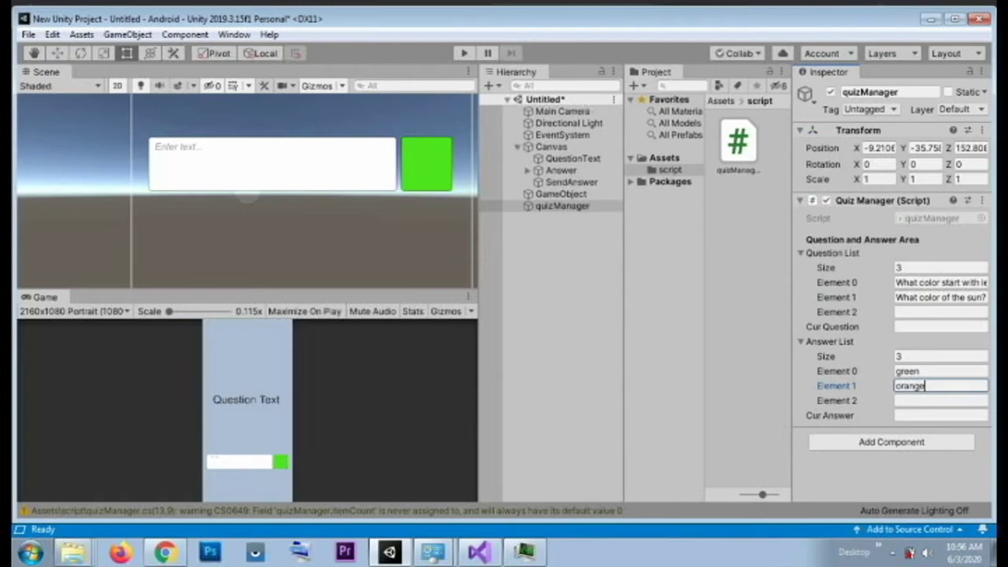
- Enter the third question 'Wat planet are we live in?' with answer earth
left_click(940, 312)
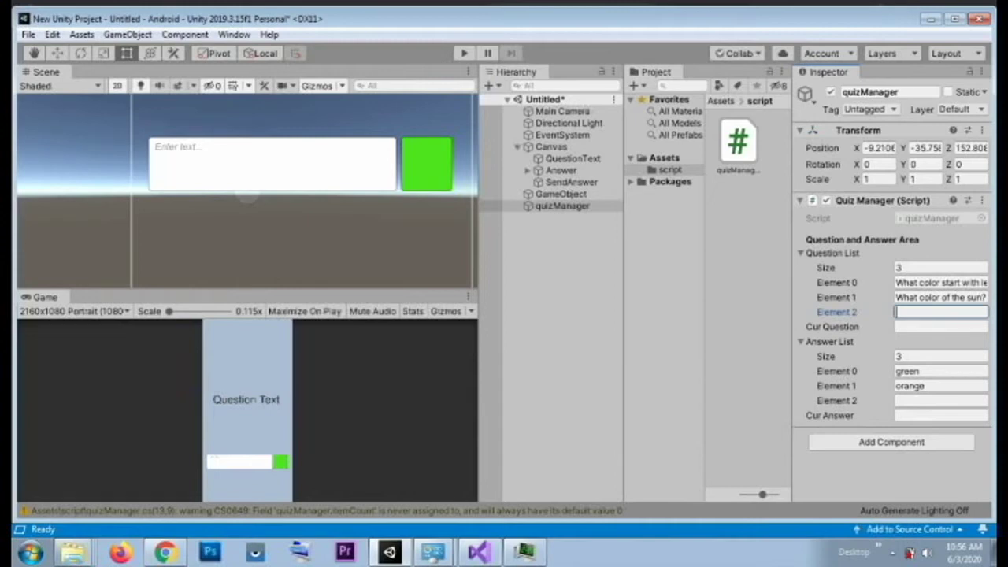
type("w")
type("AT")
key("BackSpace")
key("BackSpace")
key("BackSpace")
type("W")
type("at planet are we live in?")
left_click(940, 400)
type("earth")
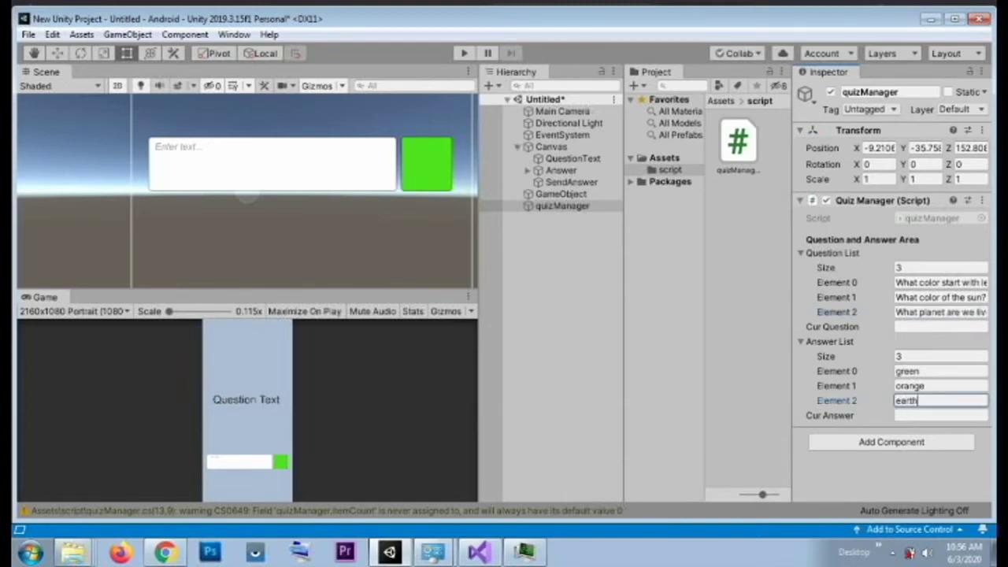
- Create a new folder named scenes in Assets
left_click(28, 35)
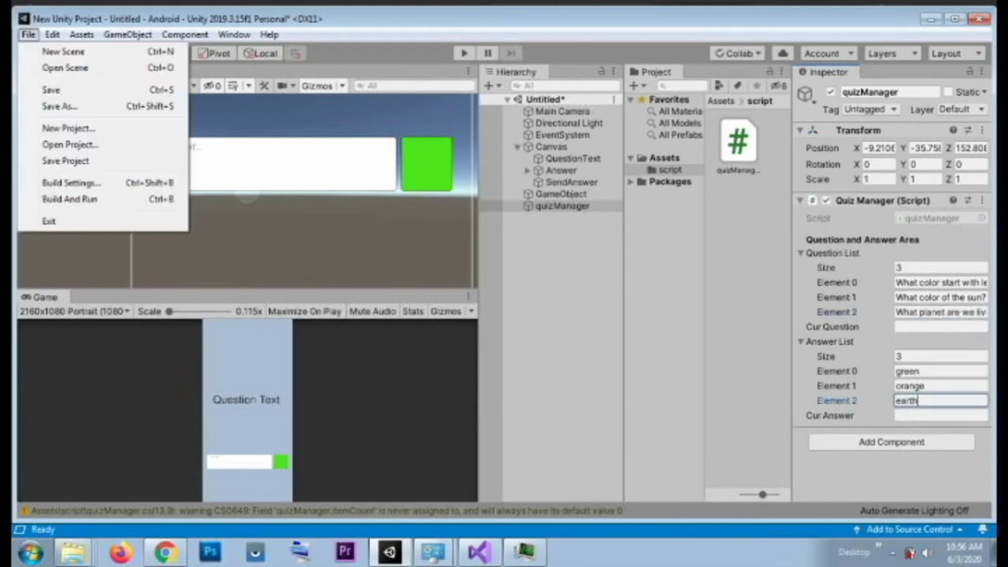
left_click(664, 158)
right_click(658, 158)
mouse_move(696, 165)
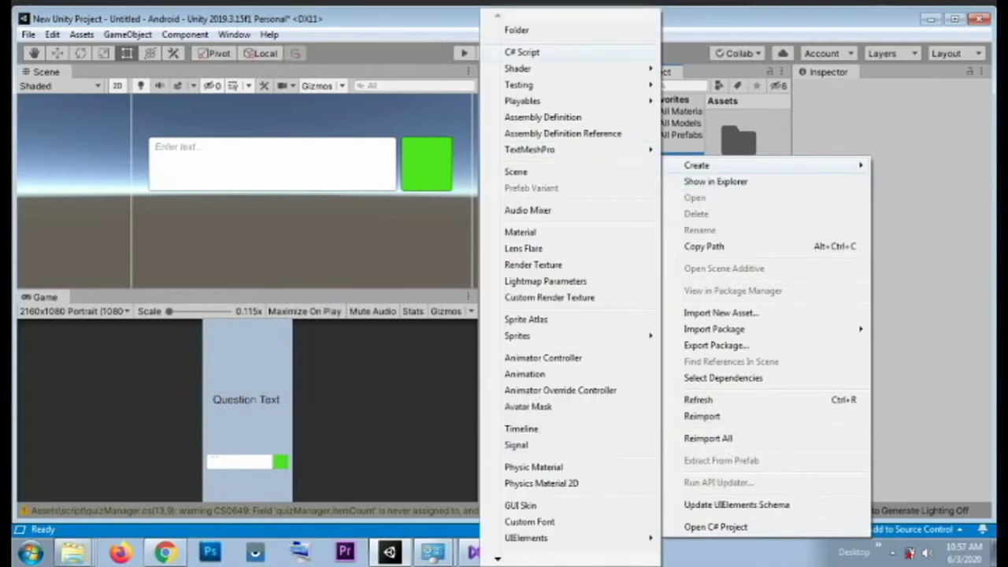
left_click(523, 27)
type("scene")
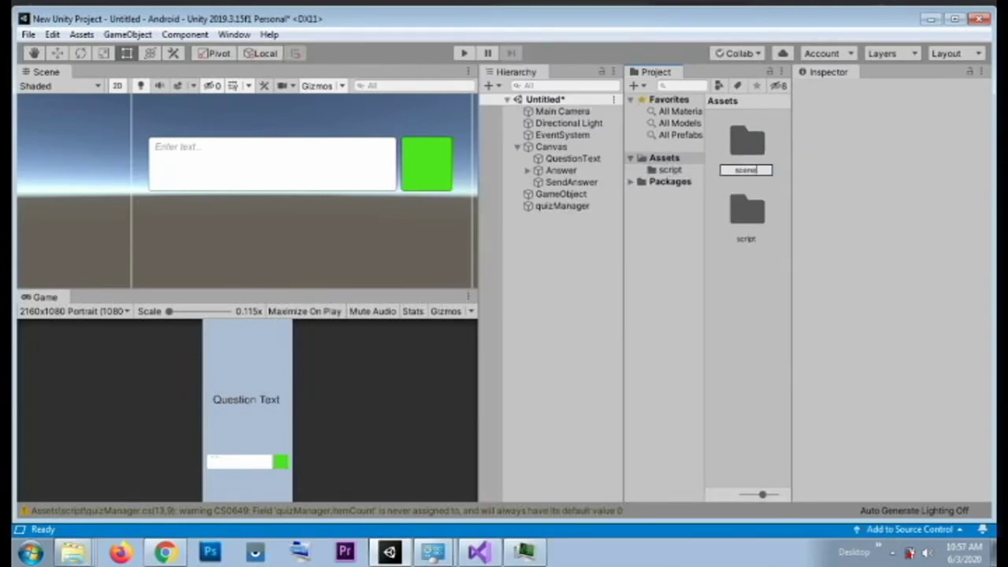
key("Return")
key("Return")
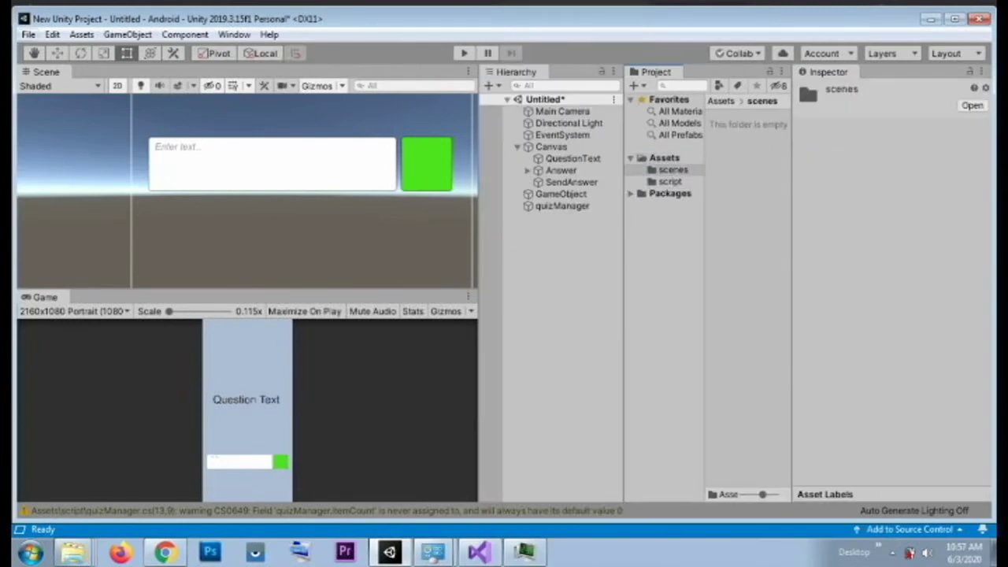
- Save the current scene as scene1 in the scenes folder
left_click(28, 35)
left_click(48, 87)
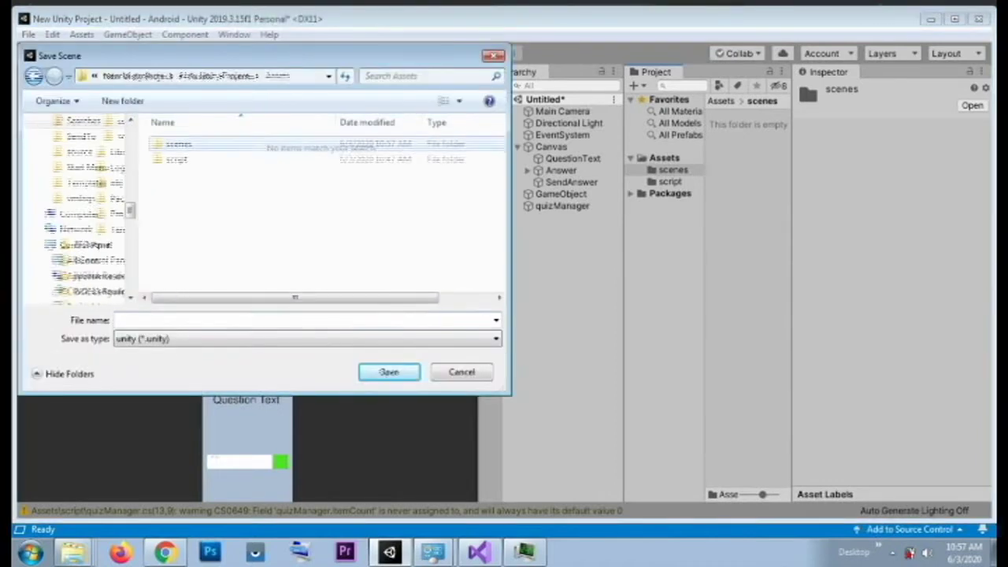
type("cen")
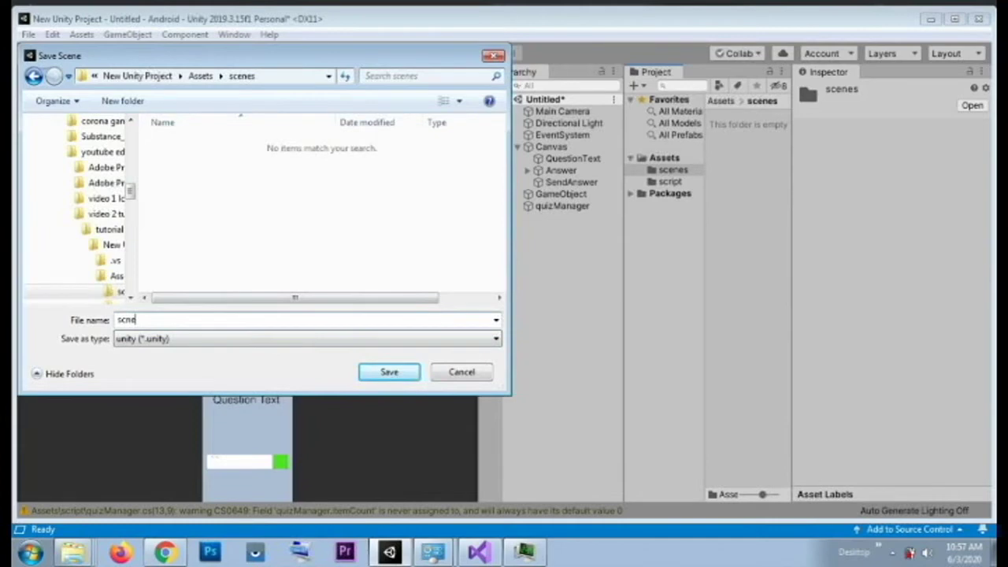
type("ne1")
key("Return")
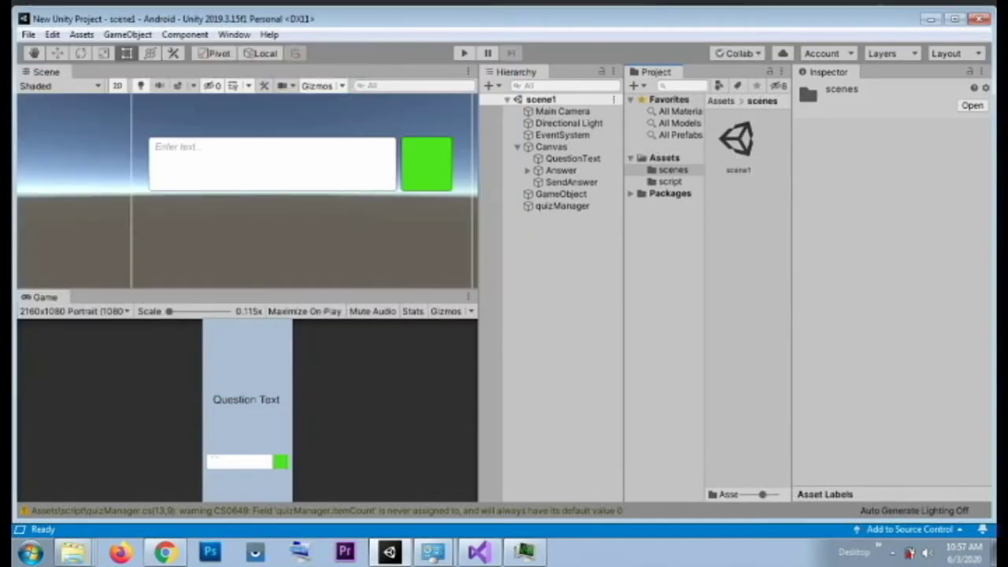
- Reopen the quizManager script in Visual Studio and begin typing a [Header attribute
left_click(737, 145)
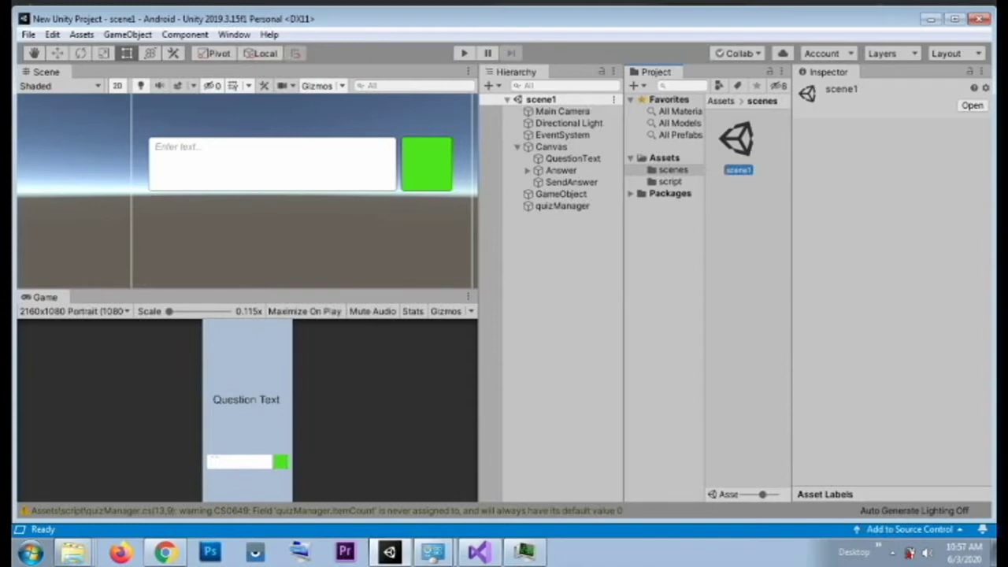
left_click(669, 181)
double_click(735, 140)
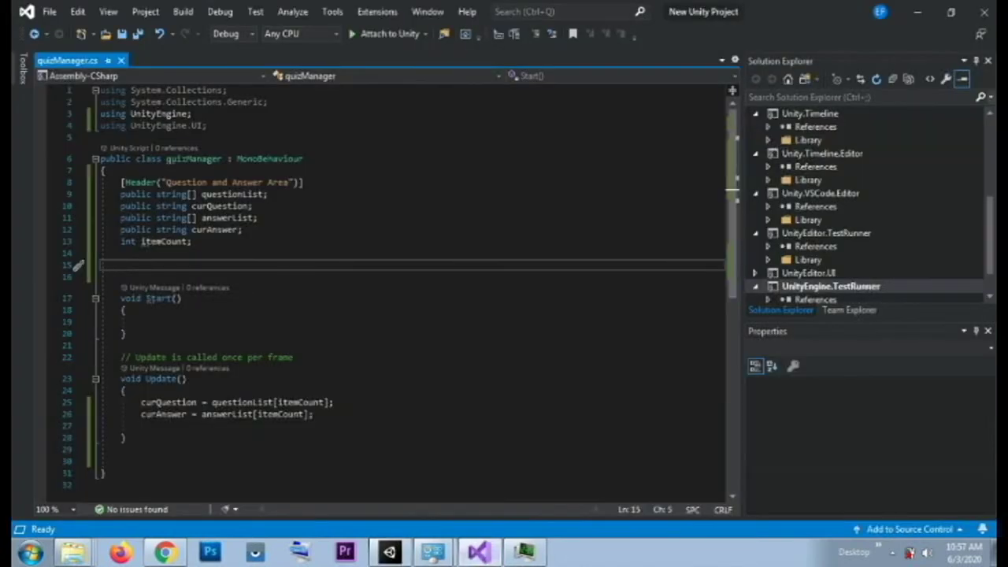
type("[Header(\"UI")
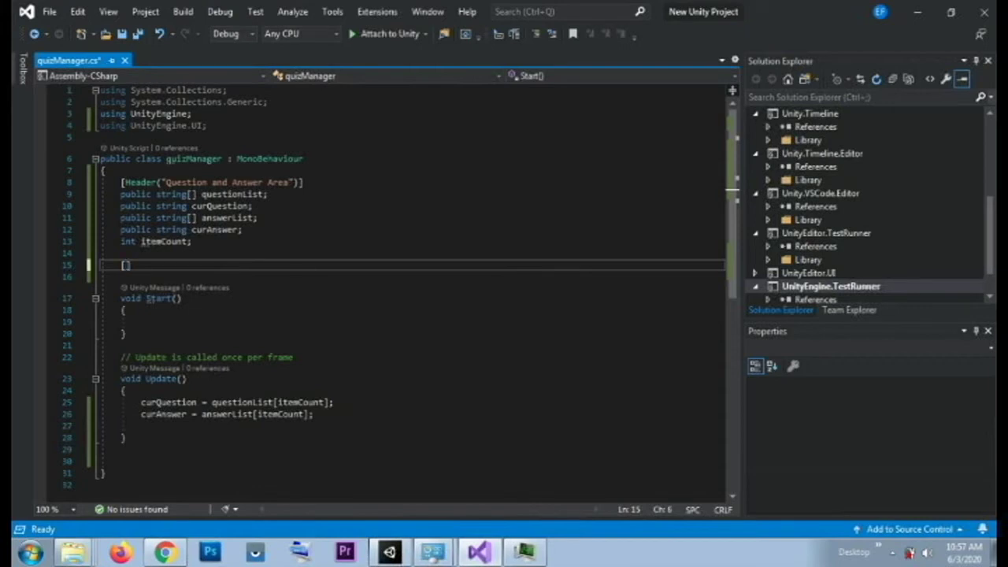
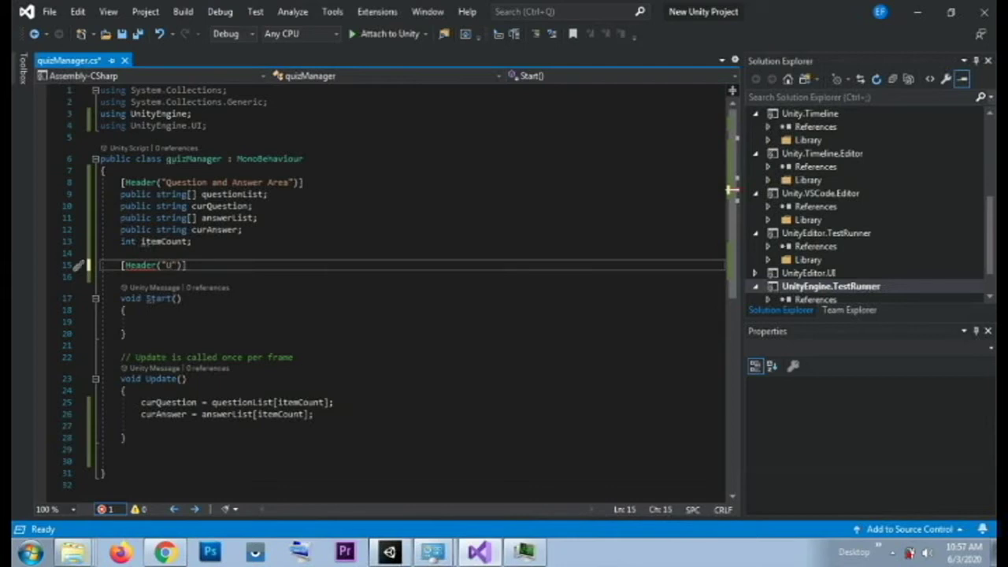
- Complete the [Header("UI")] label and declare public Text questionTextDisp beneath it
type("I")
key("End")
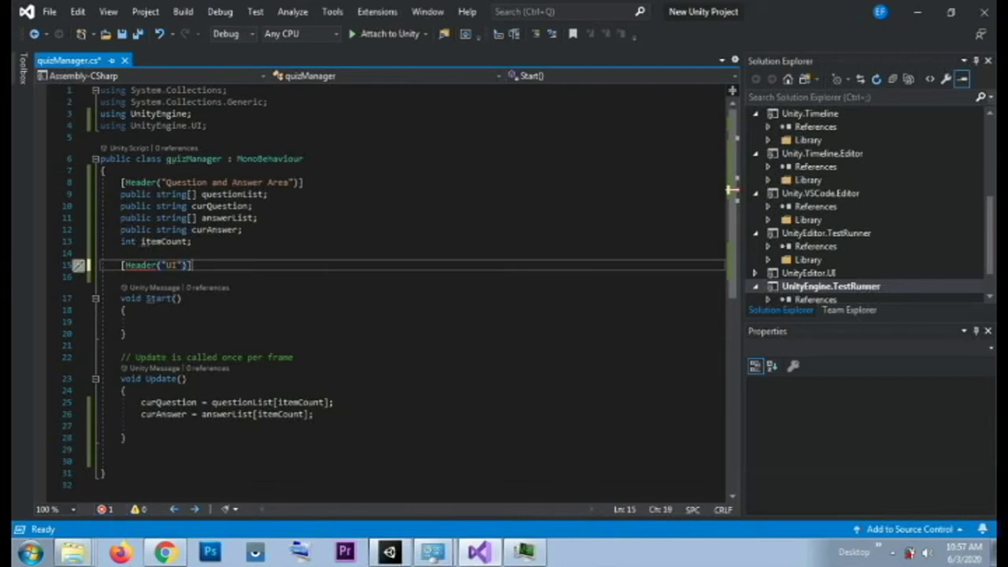
key("Return")
key("Return")
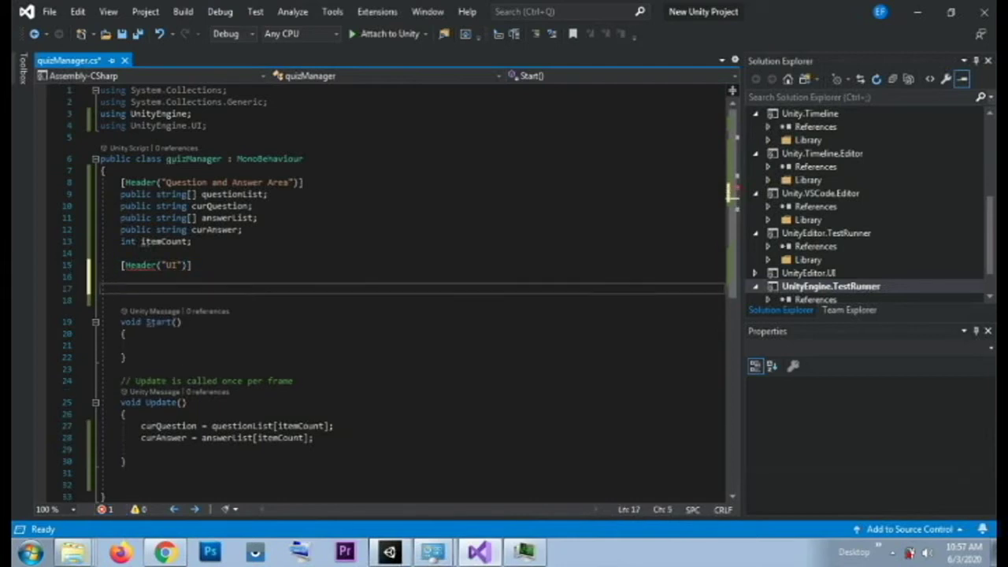
type("p")
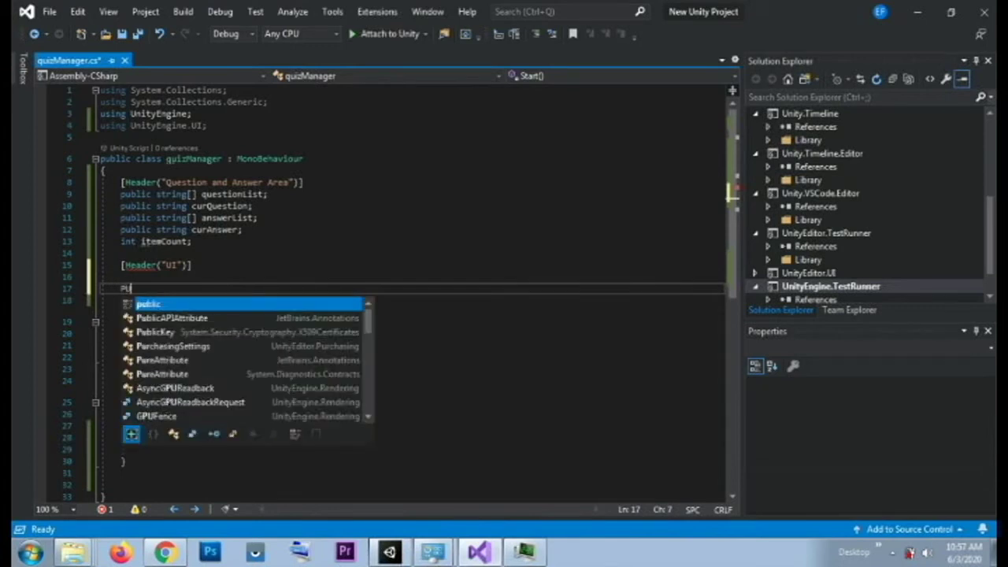
key("BackSpace")
type("p")
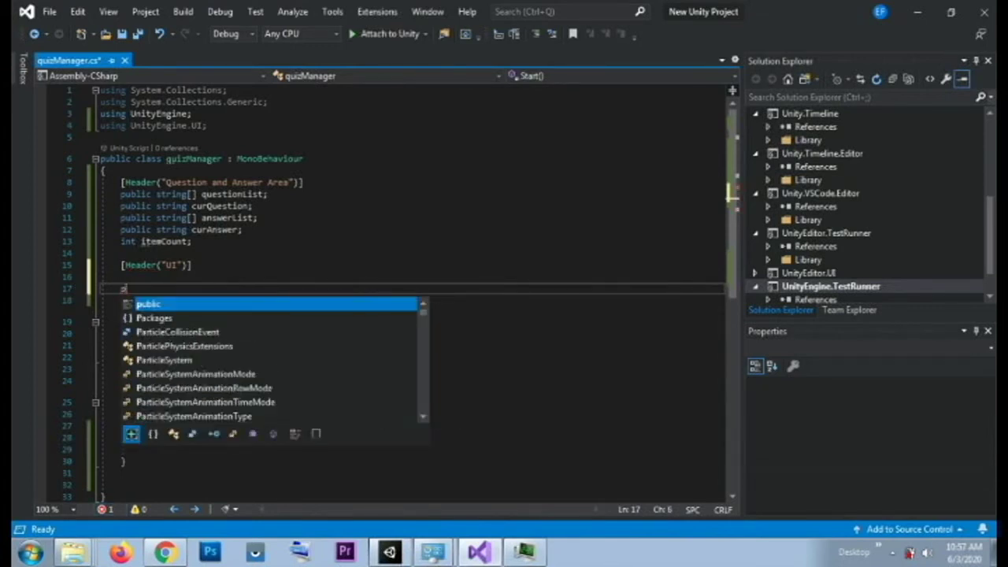
type("ublic Text ")
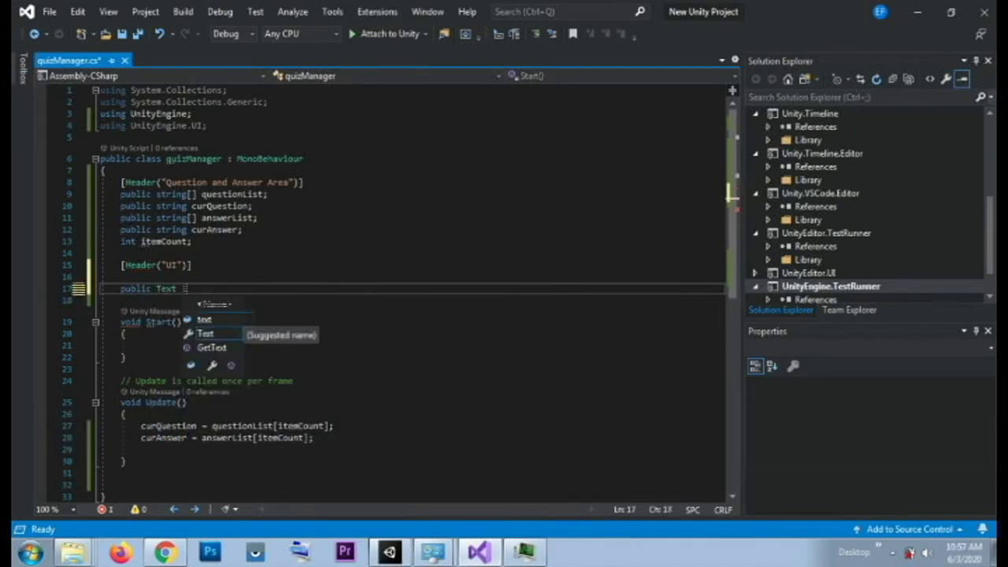
type("questionTextDisp")
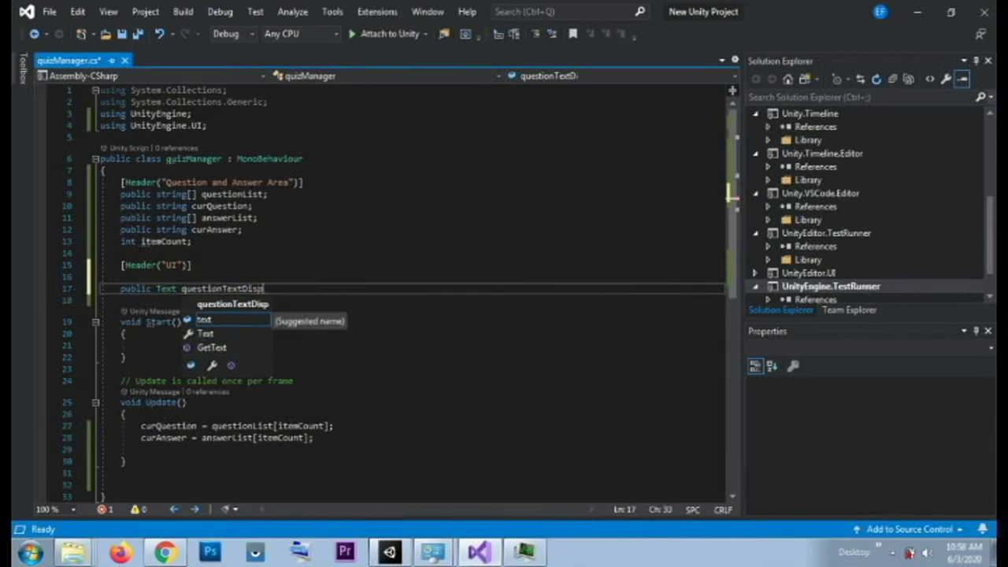
type(";")
key("Return")
- Declare the public InputField answerArea and public Button submitBtn fields below it
type("public")
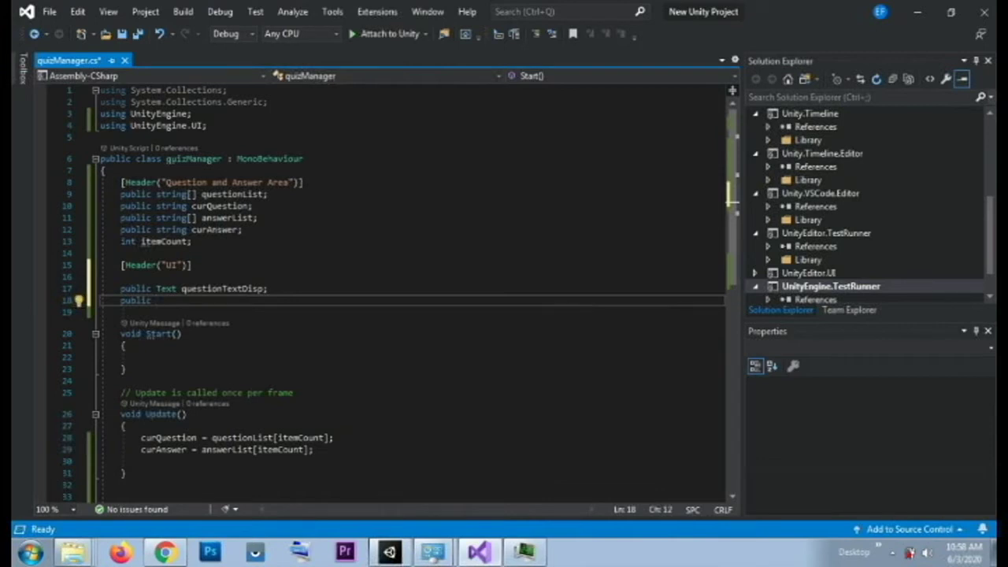
type("In")
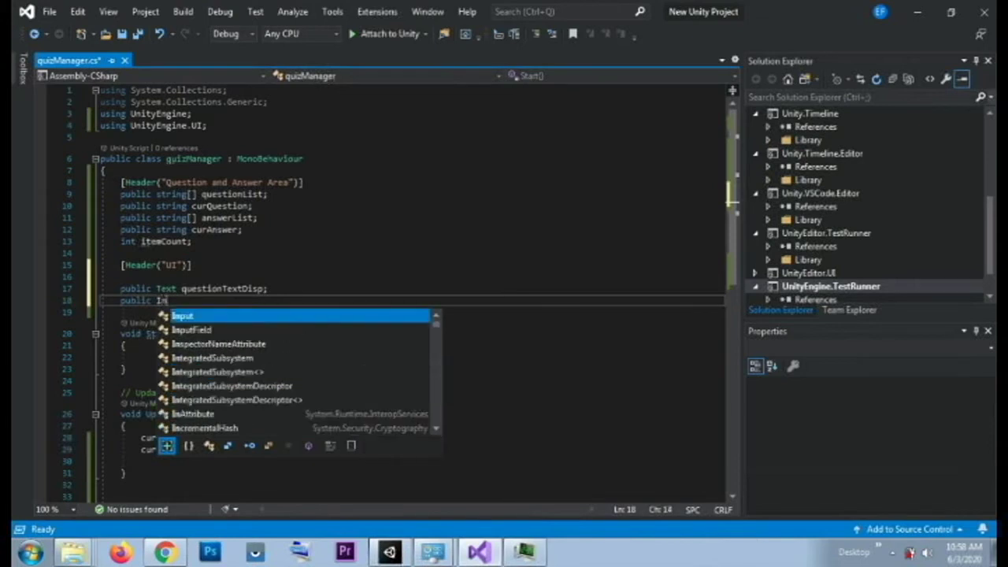
key("Down")
key("Tab")
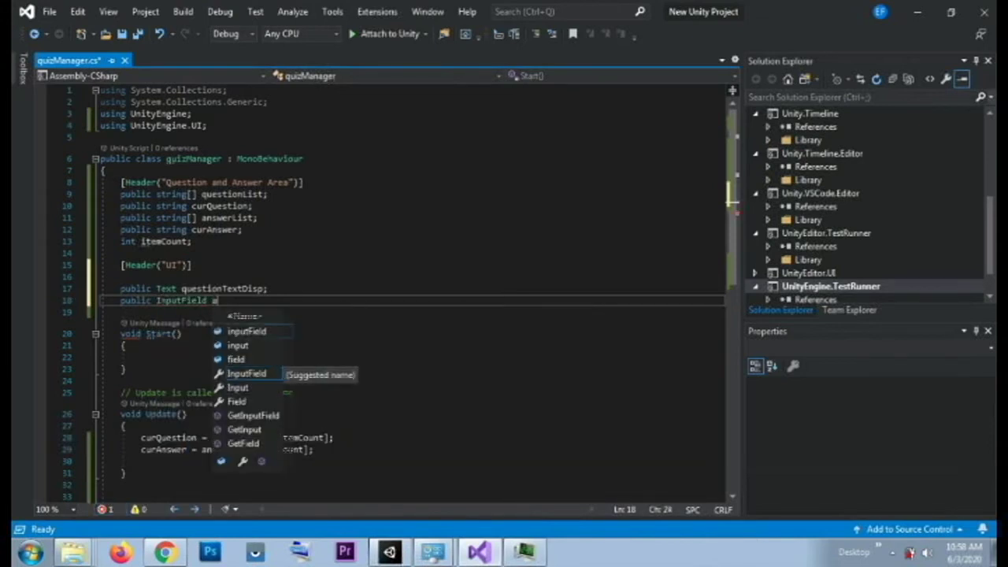
type("answerArea")
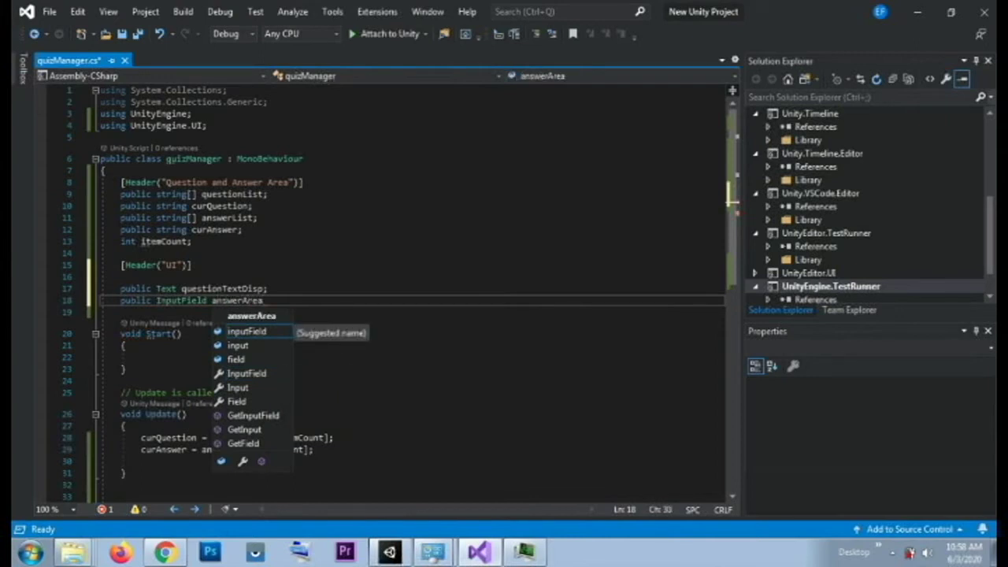
type(";")
key("Return")
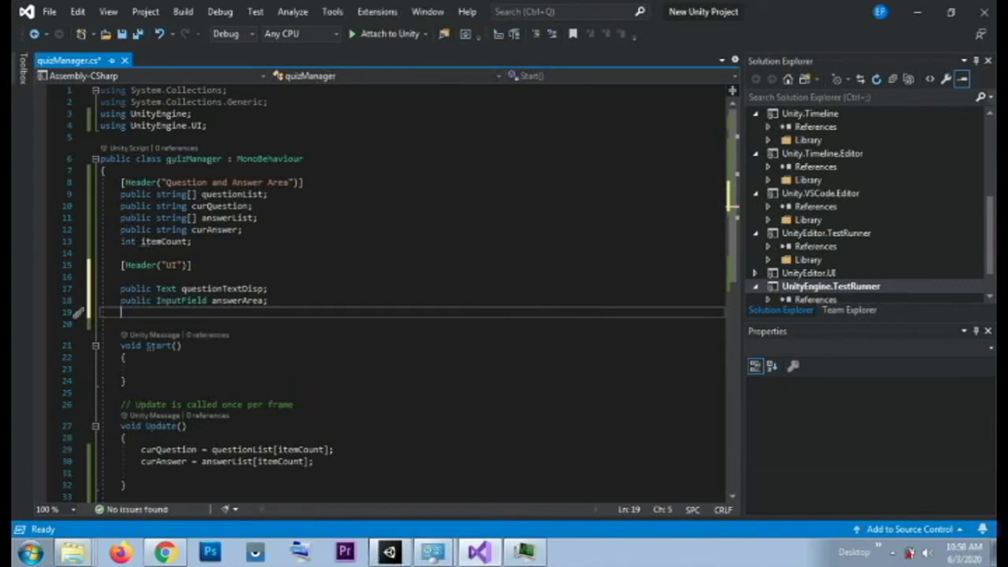
type("public Button submit")
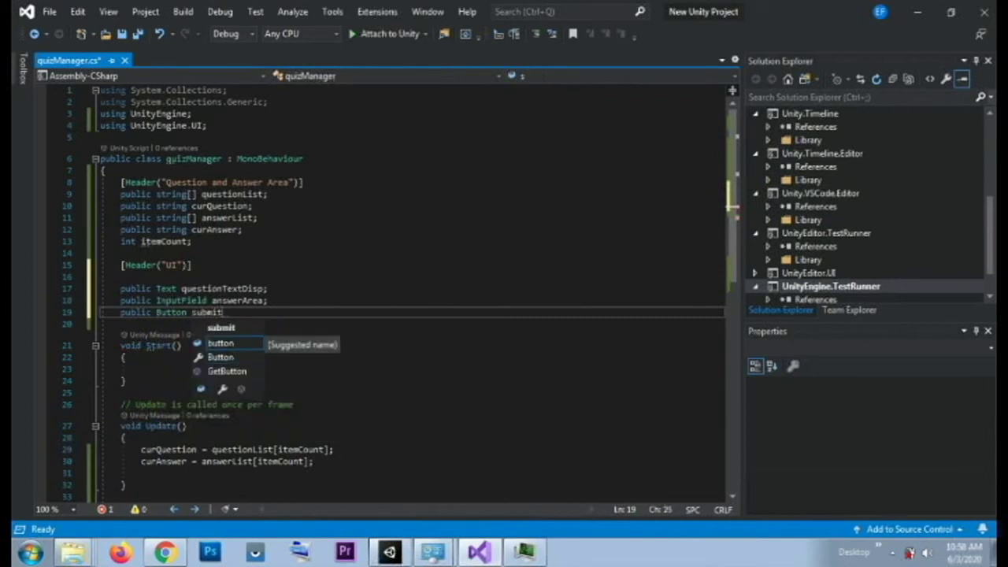
type("Btn;")
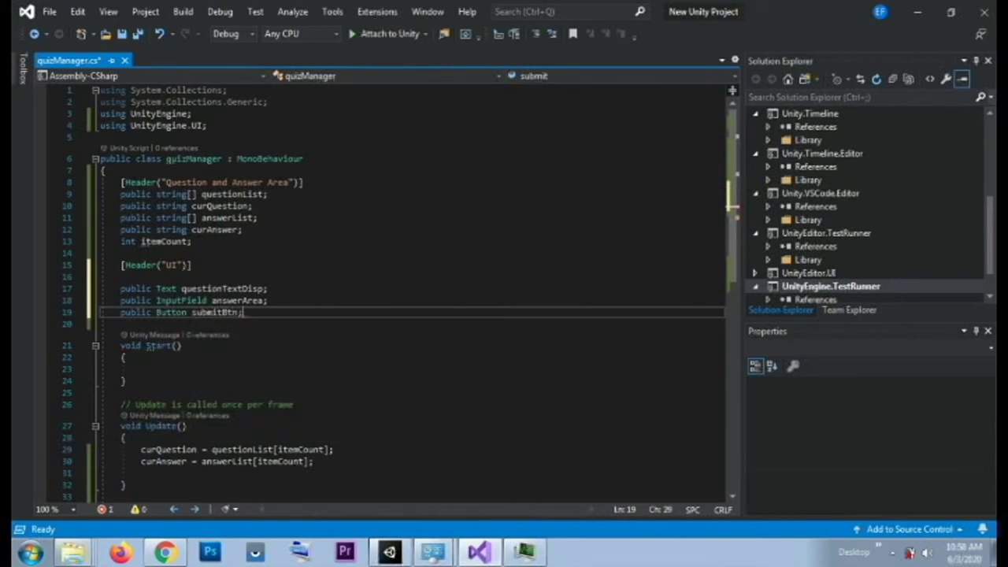
scroll(393, 299, "down", 4)
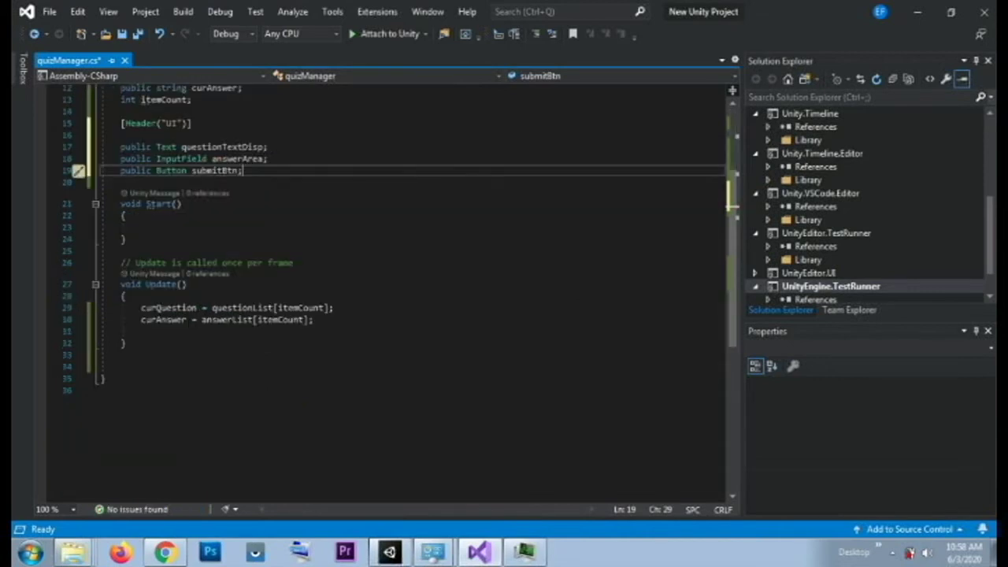
left_click(126, 343)
scroll(394, 299, "up", 3)
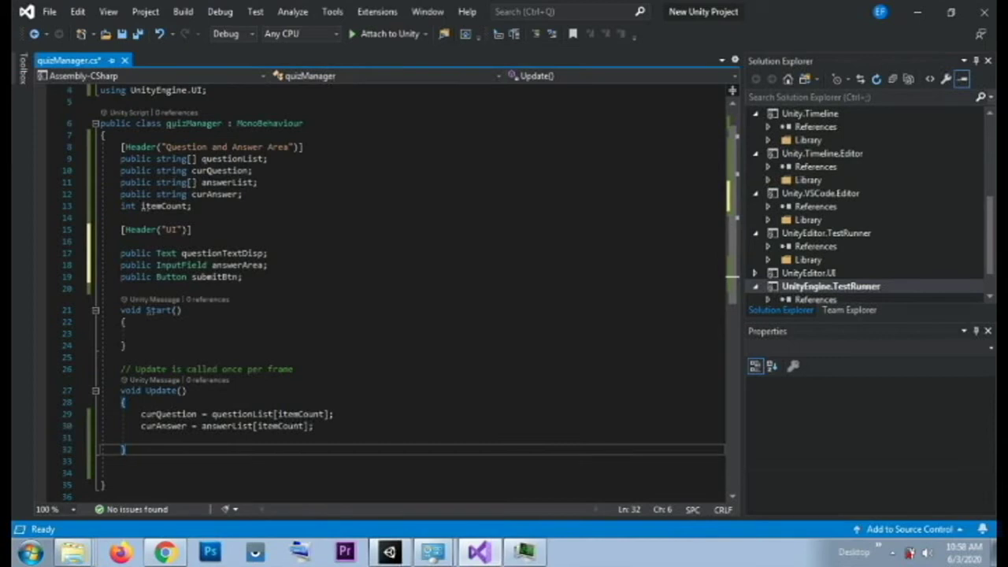
- Inside Update, add questionTextDisp.text = curQuestion; so the question displays each frame
scroll(394, 299, "down", 2)
key("Up")
key("Up")
key("End")
key("Return")
key("Return")
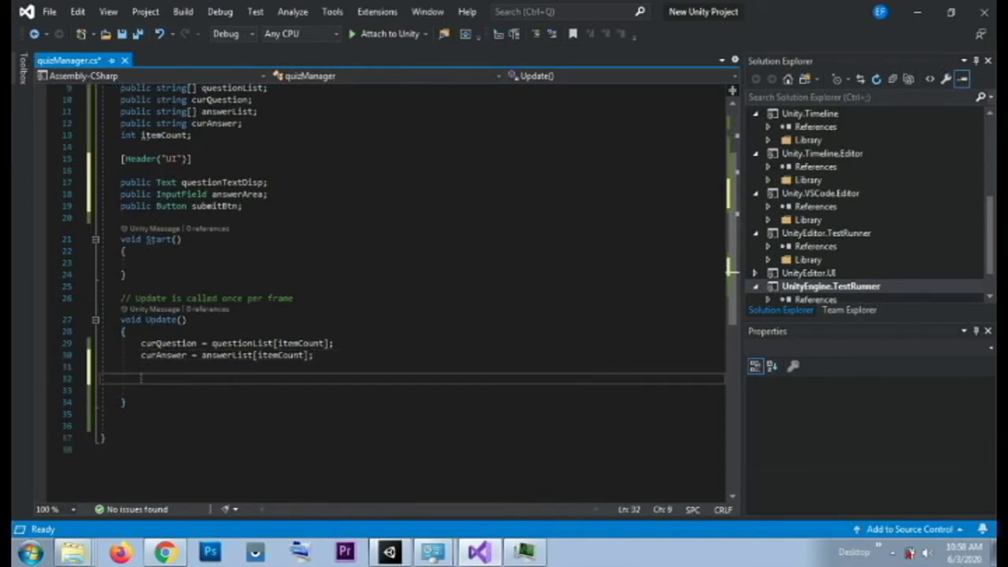
type("question")
key("Down")
key("Tab")
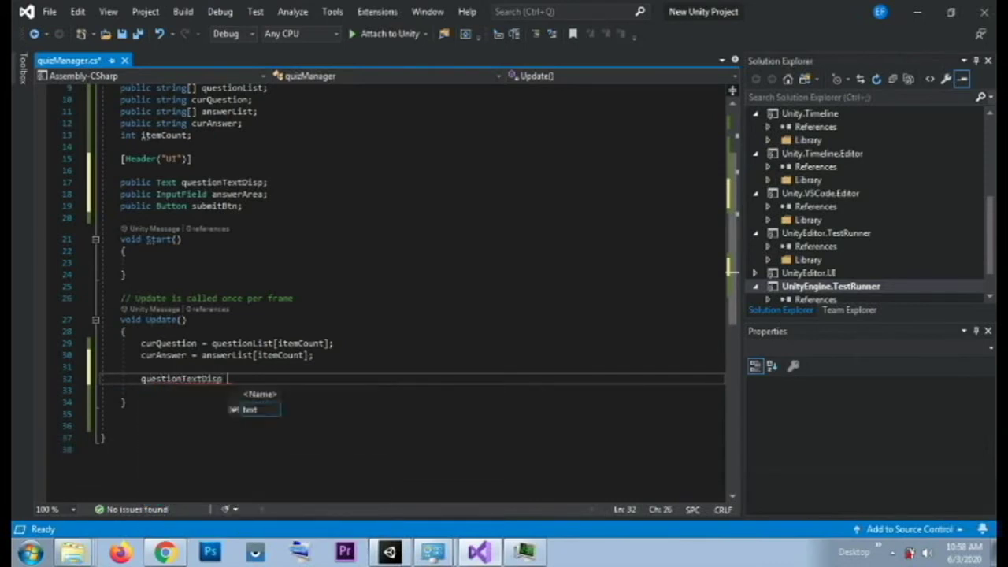
type(".text")
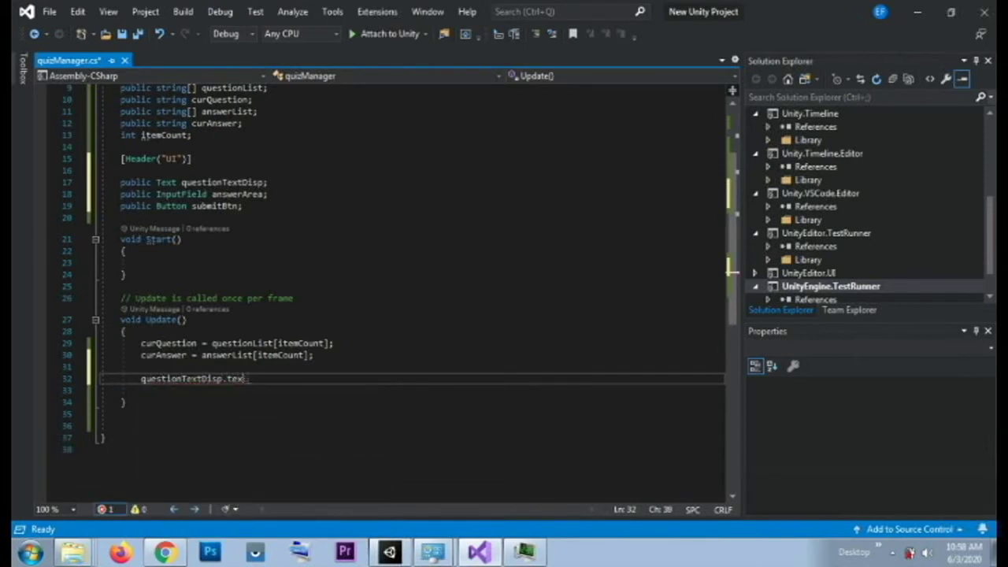
type(" = curA")
key("BackSpace")
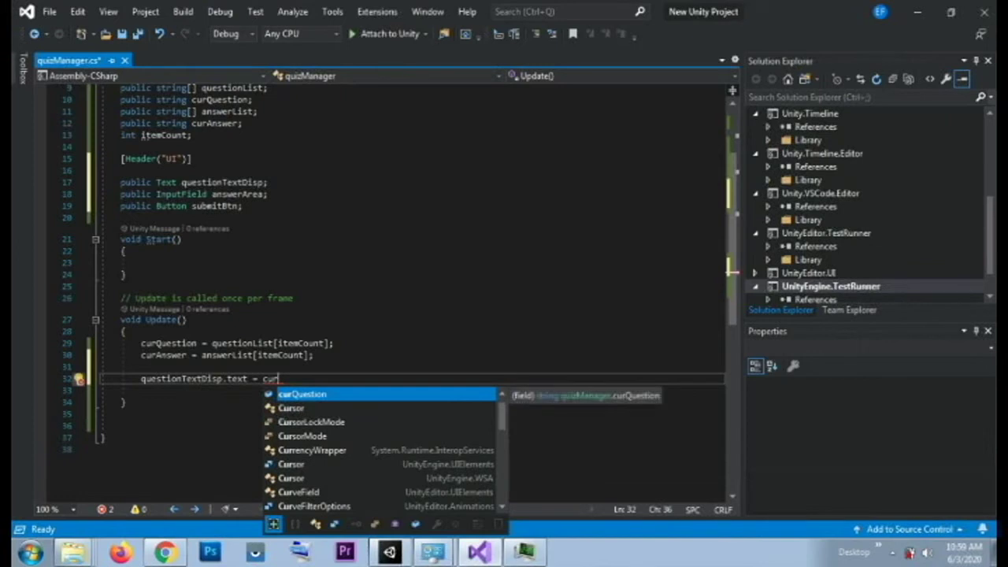
key("Tab")
type(";")
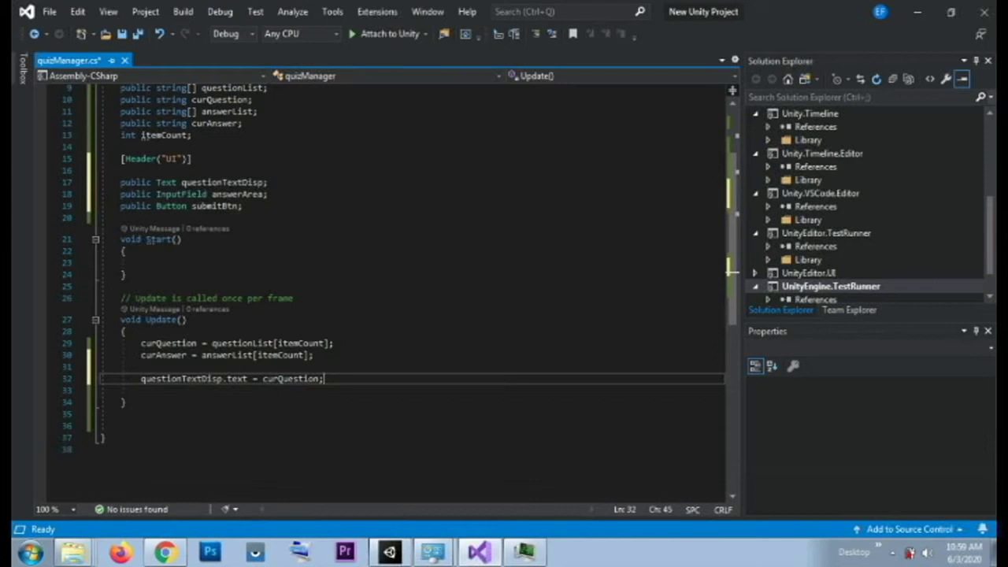
- Begin a public void OnAnswering() method declaration below Update
left_click(126, 401)
key("Return")
key("Return")
key("Return")
type("public void ")
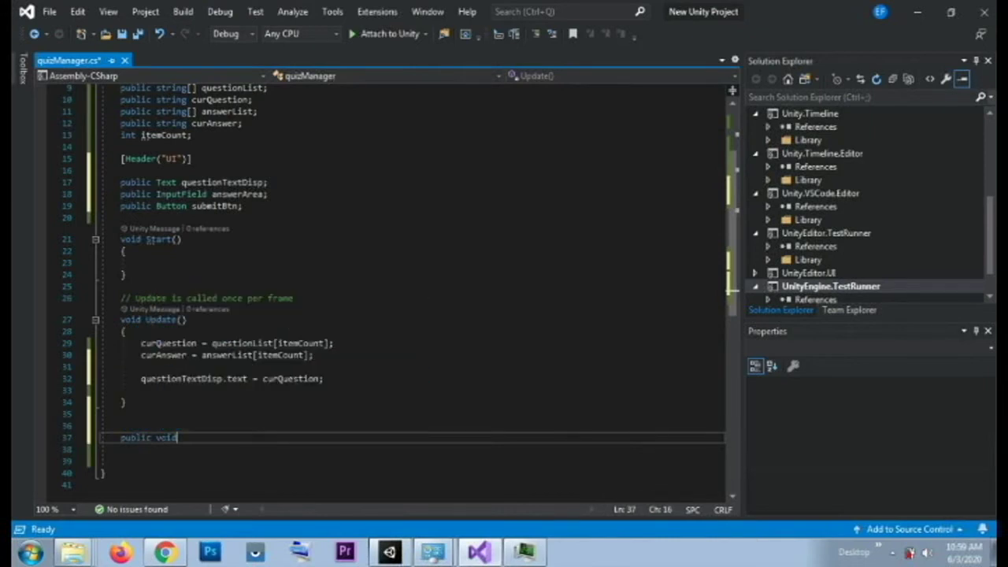
type("On")
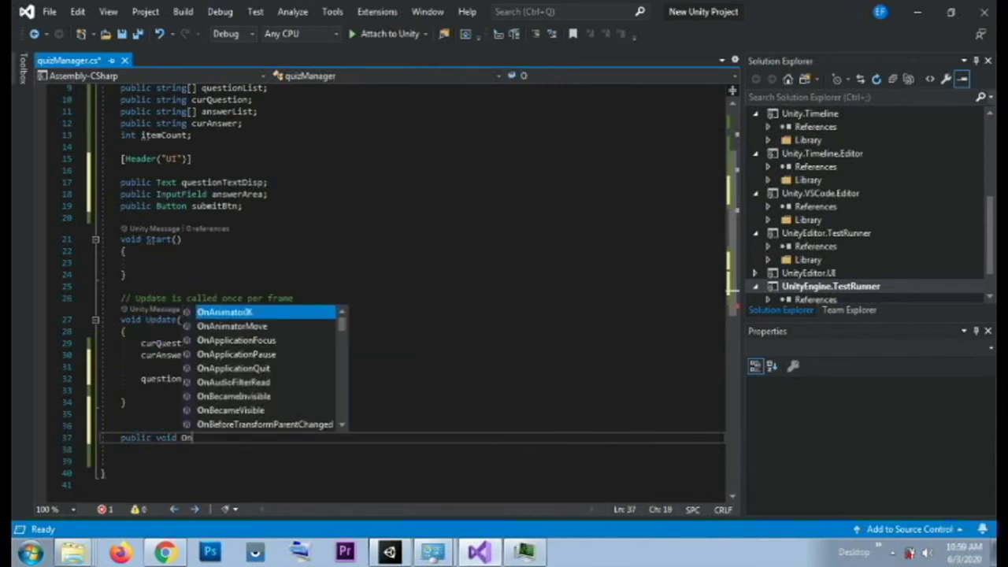
type("Answe")
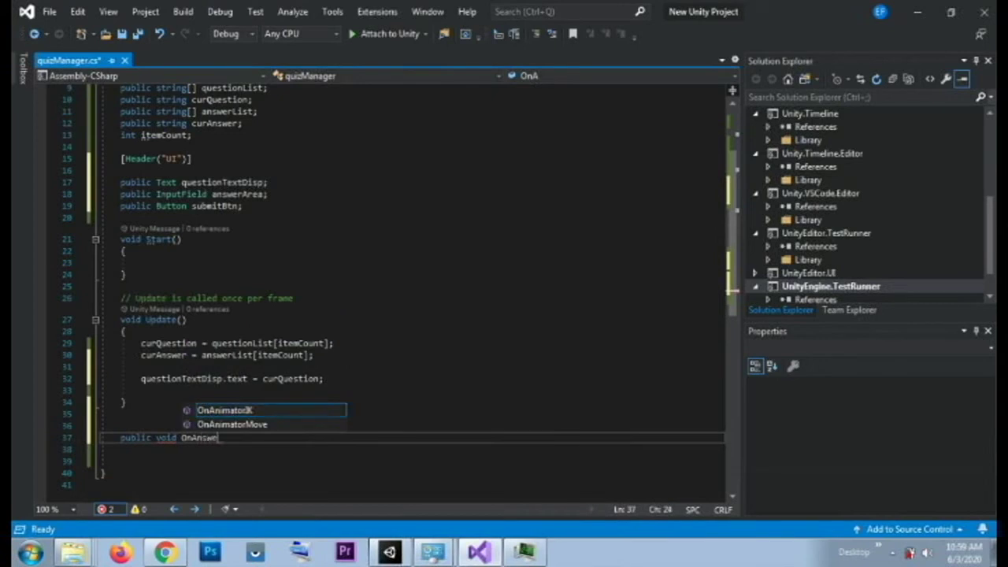
type("ring")
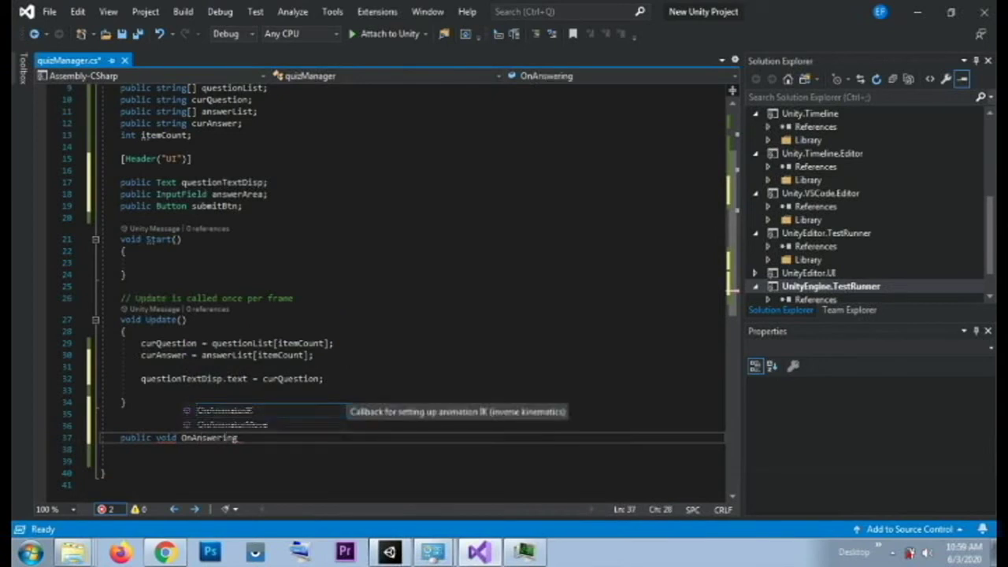
type("() {")
- Open the OnAnswering body and add an empty if () block with braces
key("Return")
key("Return")
key("Return")
key("Up")
key("Up")
scroll(143, 126, "down", 3)
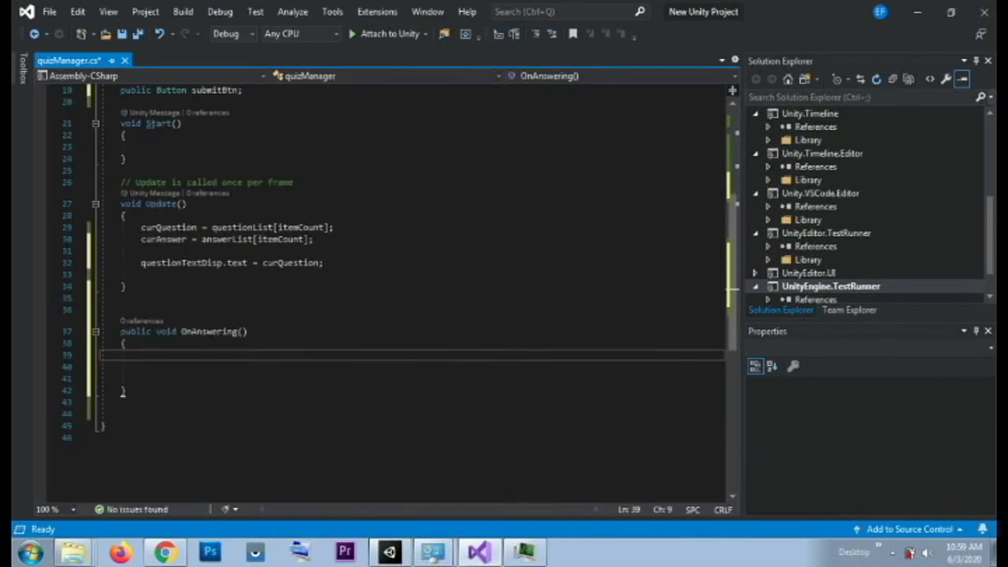
key("Up")
key("Down")
key("Down")
key("Up")
type("if")
type("{")
key("Return")
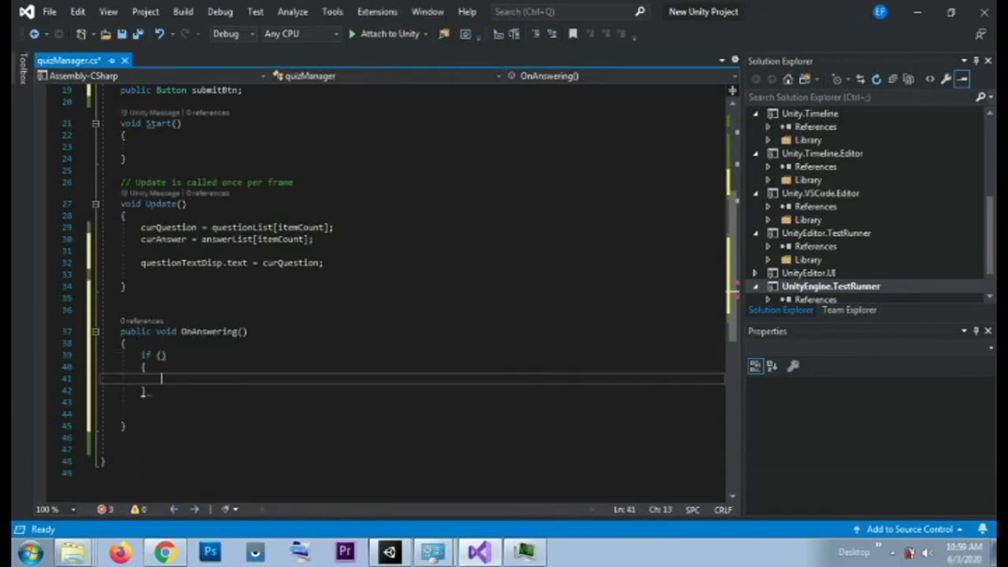
key("Up")
key("Up")
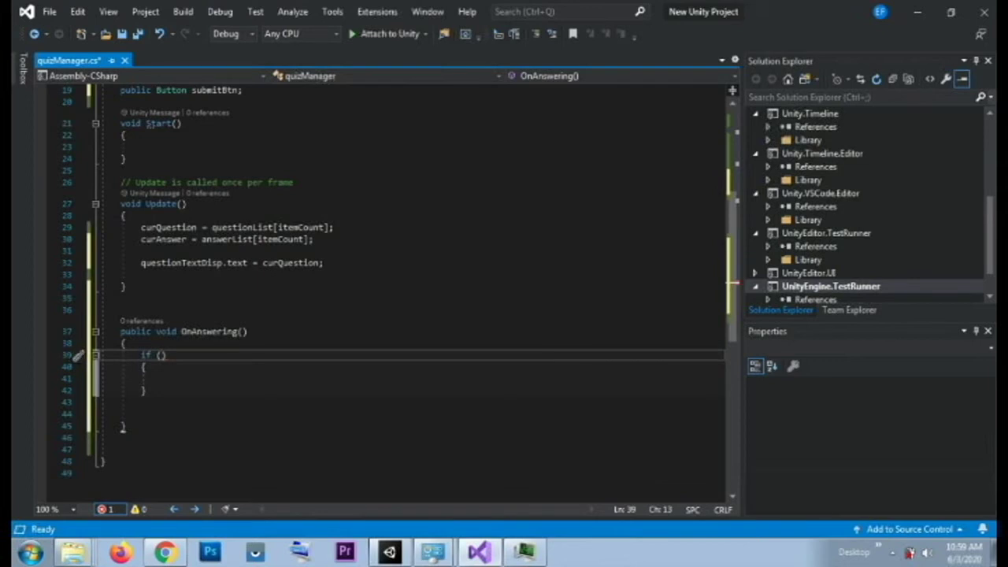
- Set the if condition to answerArea.text != curAnswer
scroll(394, 291, "up", 2)
type("ans")
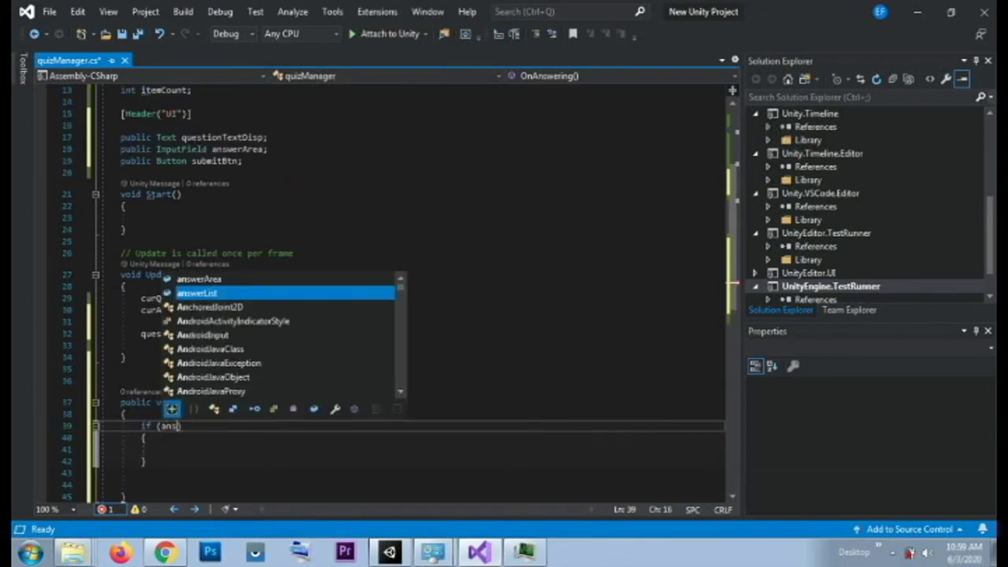
type("wer")
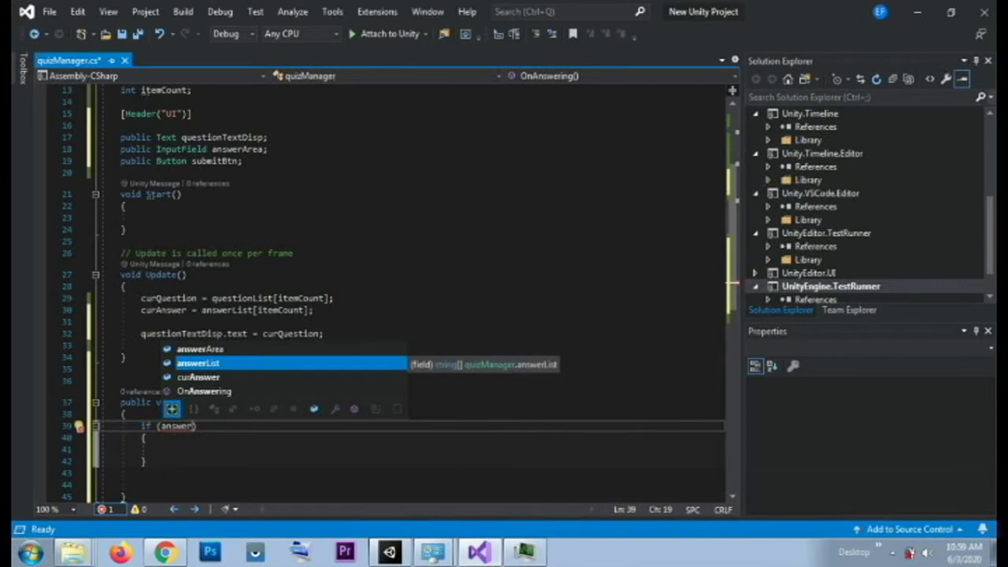
key("Up")
key("Tab")
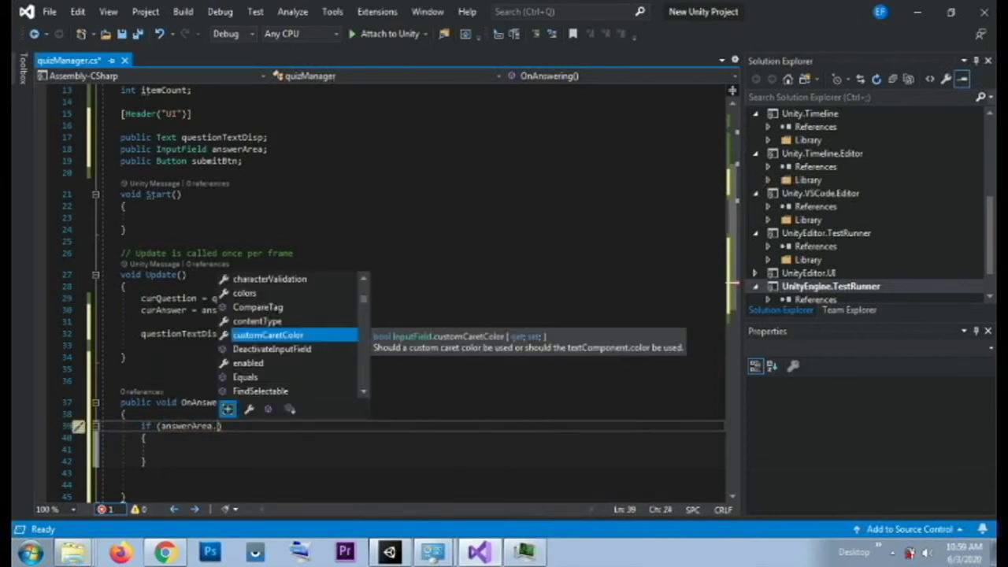
key("Up")
key("Up")
key("Up")
key("Up")
key("Up")
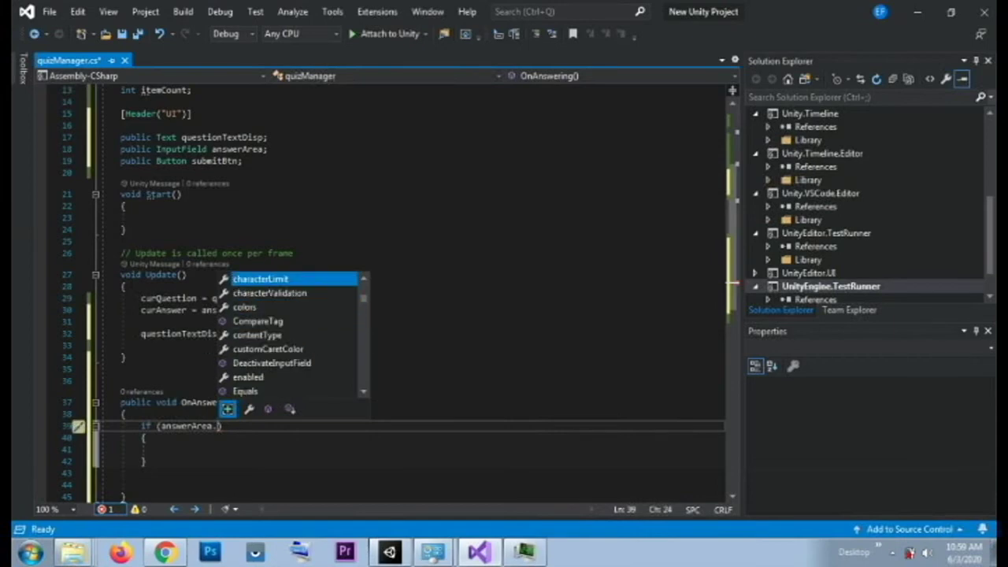
key("Up")
key("Up")
key("Up")
type("T")
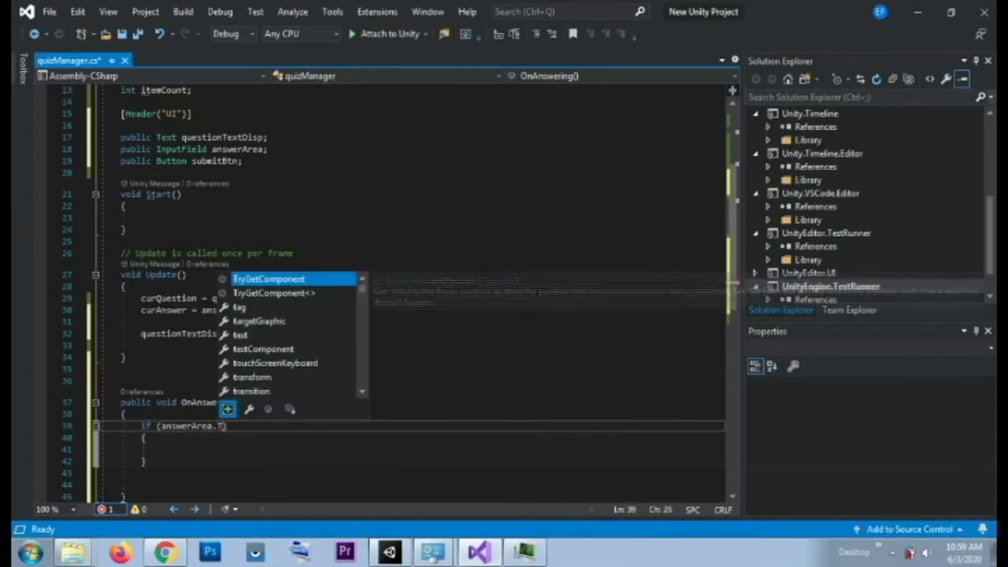
key("Down")
key("Down")
key("Down")
key("Down")
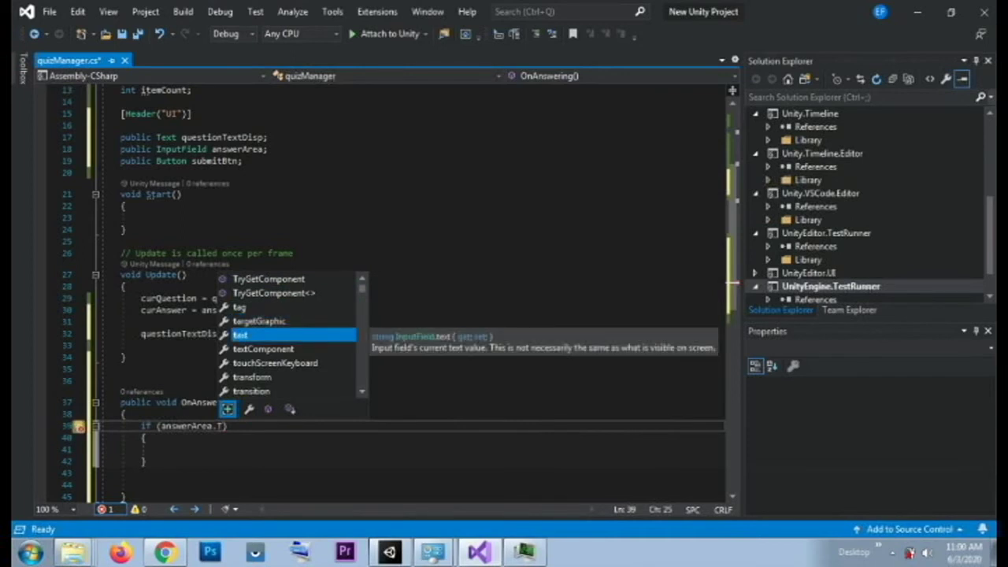
key("Tab")
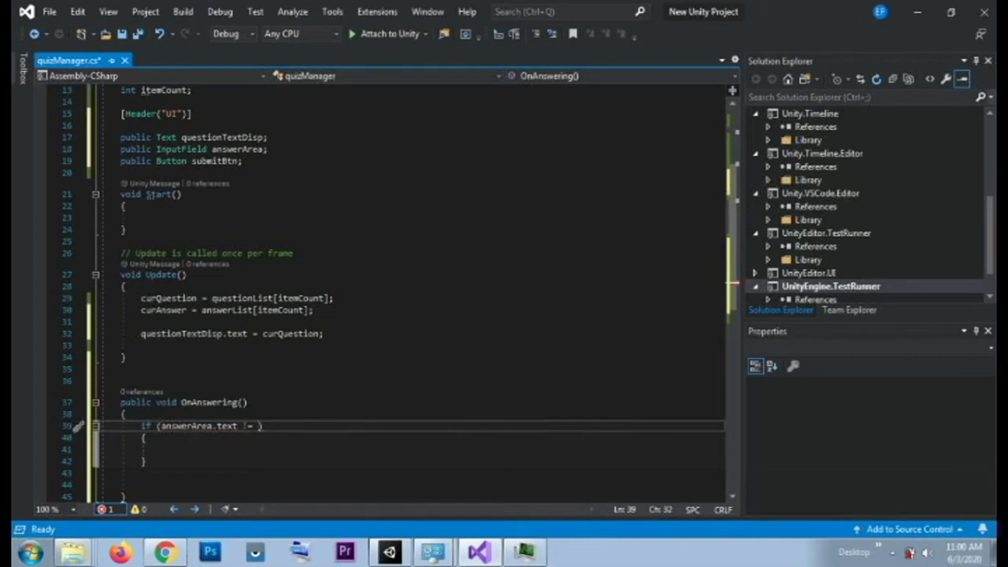
type("CUR")
key("BackSpace")
key("BackSpace")
key("BackSpace")
type("cur")
key("BackSpace")
key("BackSpace")
key("BackSpace")
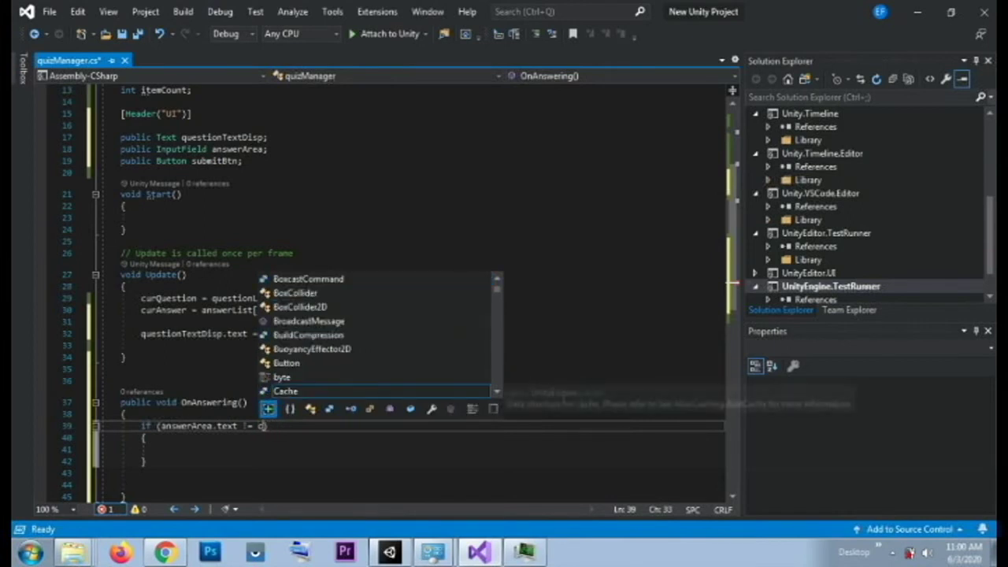
type("cur")
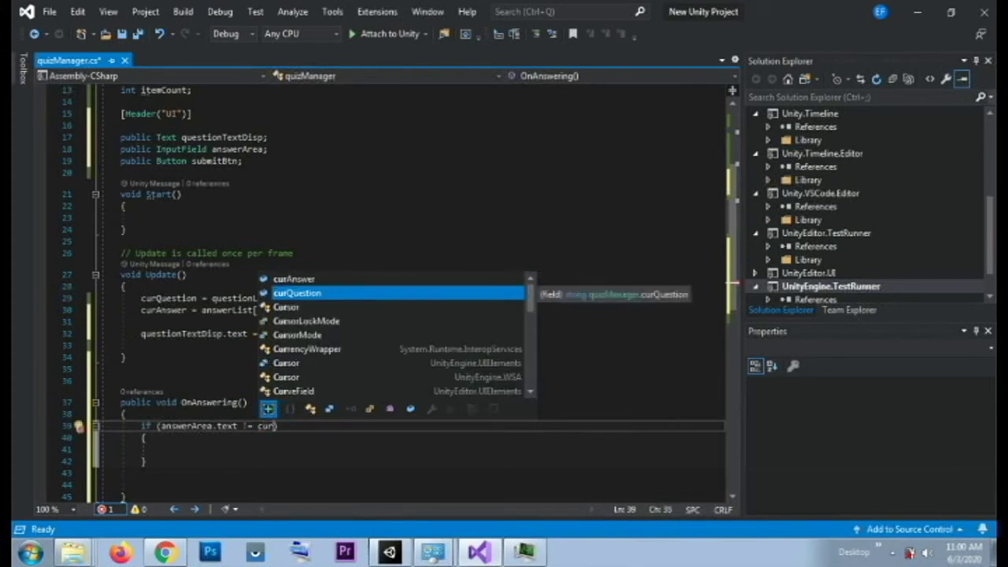
key("Up")
key("Tab")
- Inside the if block, clear the input with answerArea.text = "";
key("Down")
key("Down")
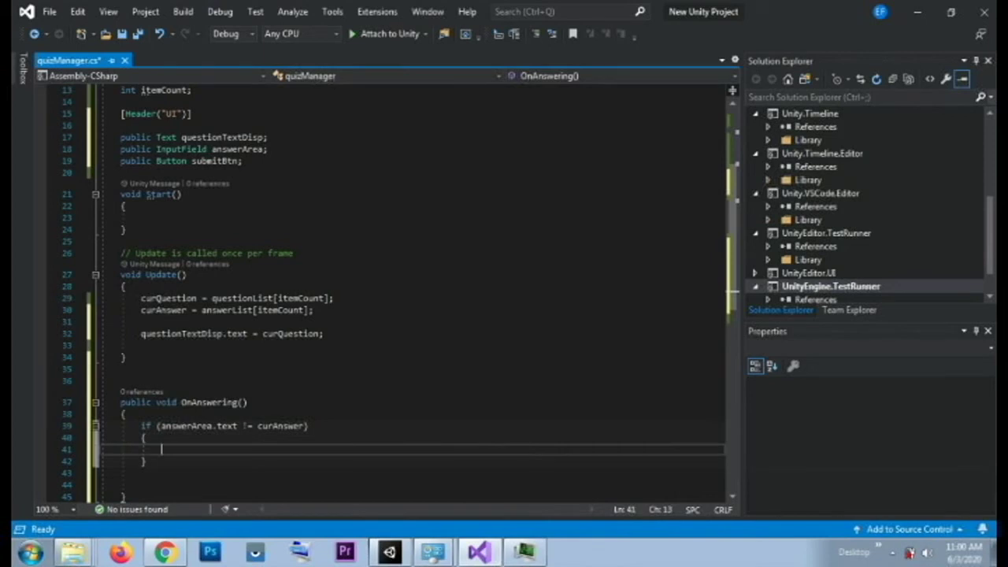
type("answer")
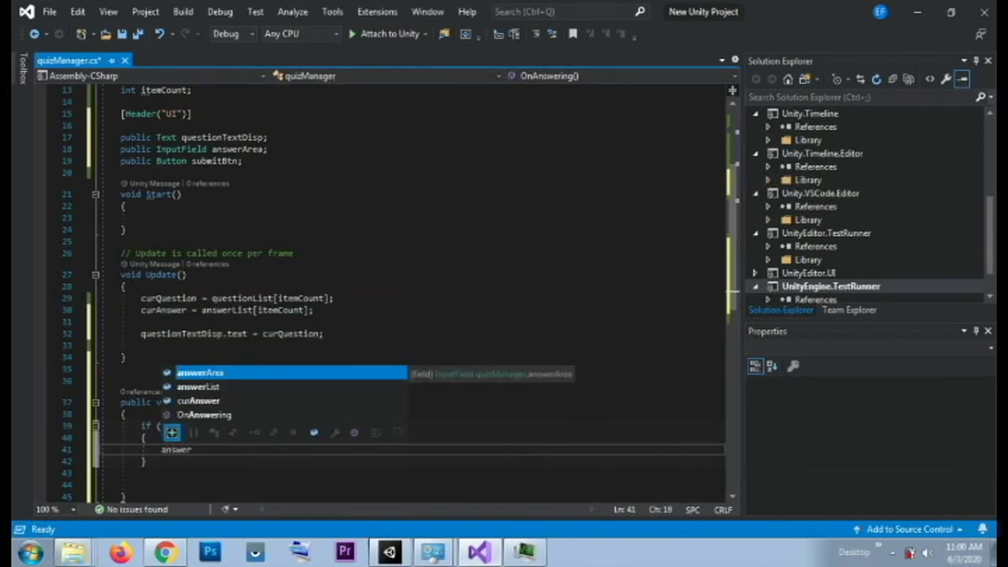
key("Tab")
type(".text = ")
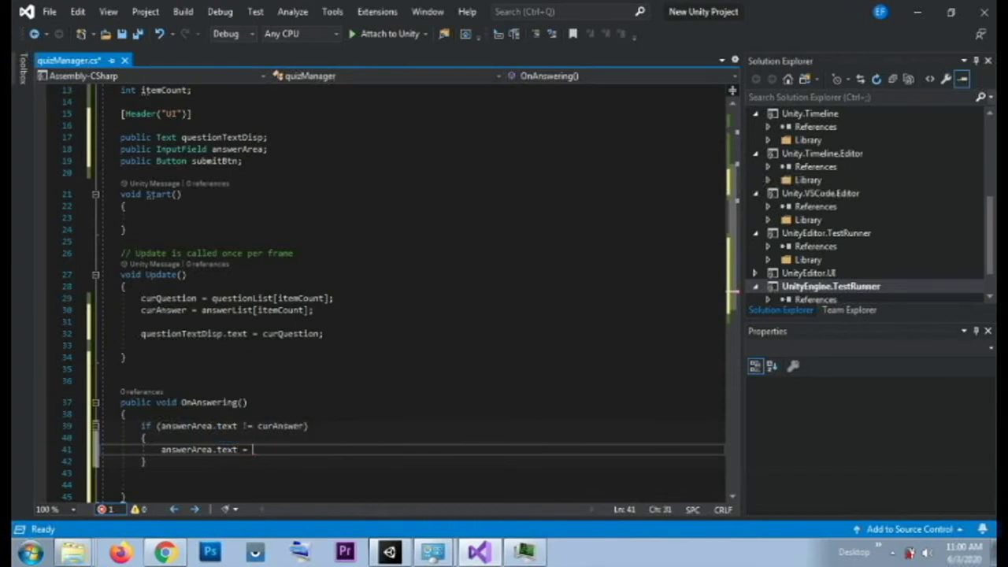
type("\"")
left_click(102, 448)
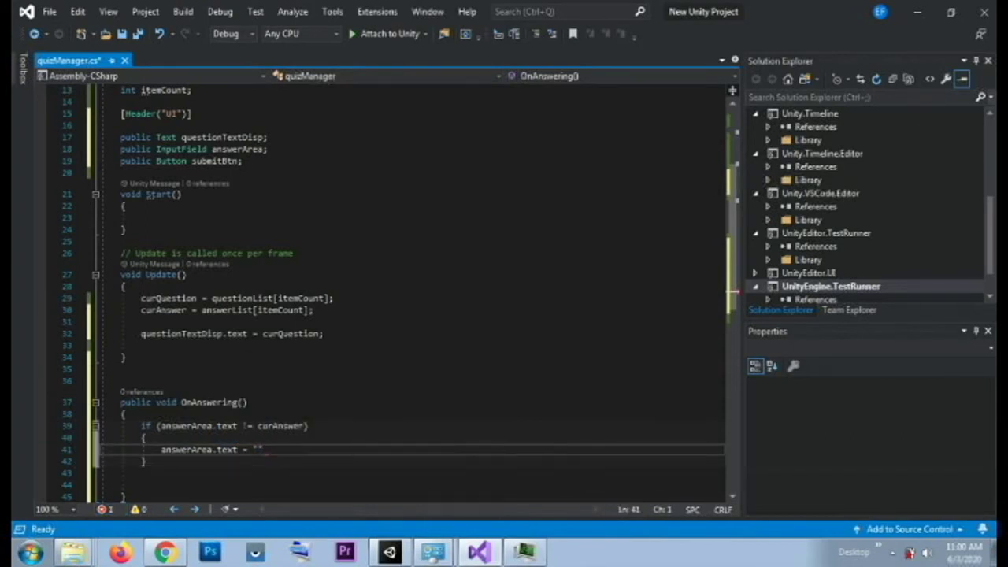
key("End")
type(";")
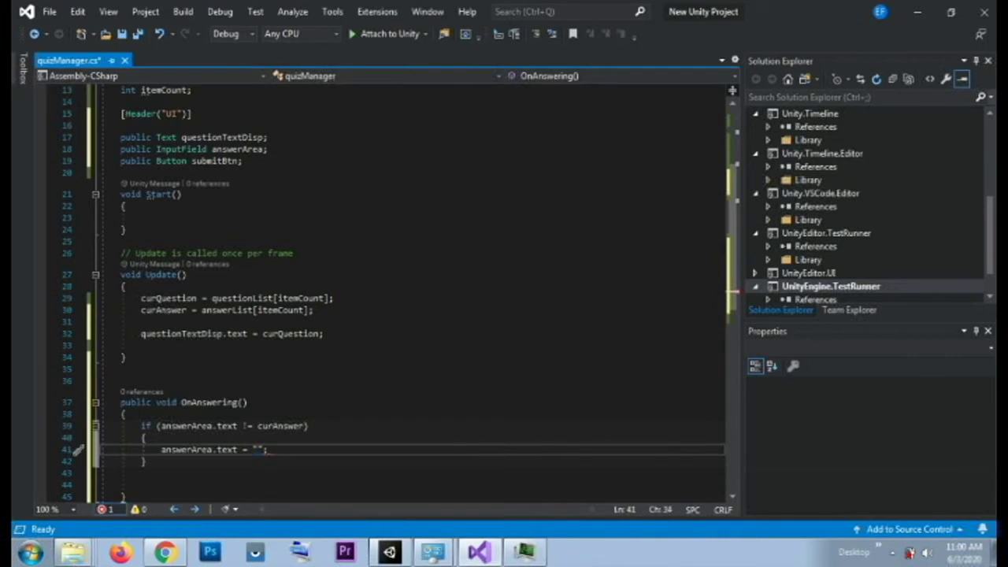
scroll(394, 291, "down", 2)
left_click(145, 390)
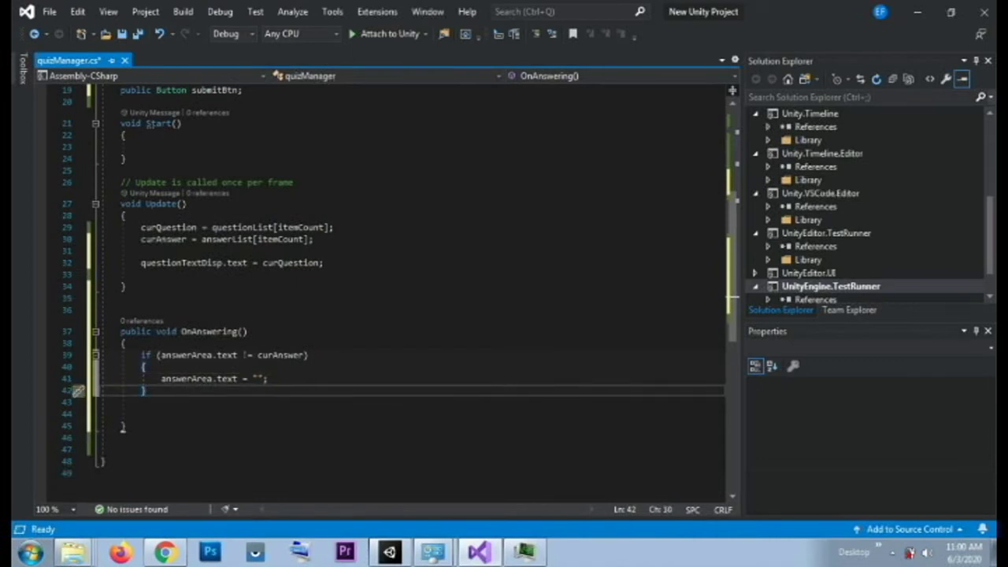
- Insert a second empty if () { } block below the first, then select the first condition to review it
key("Return")
key("Return")
type("if")
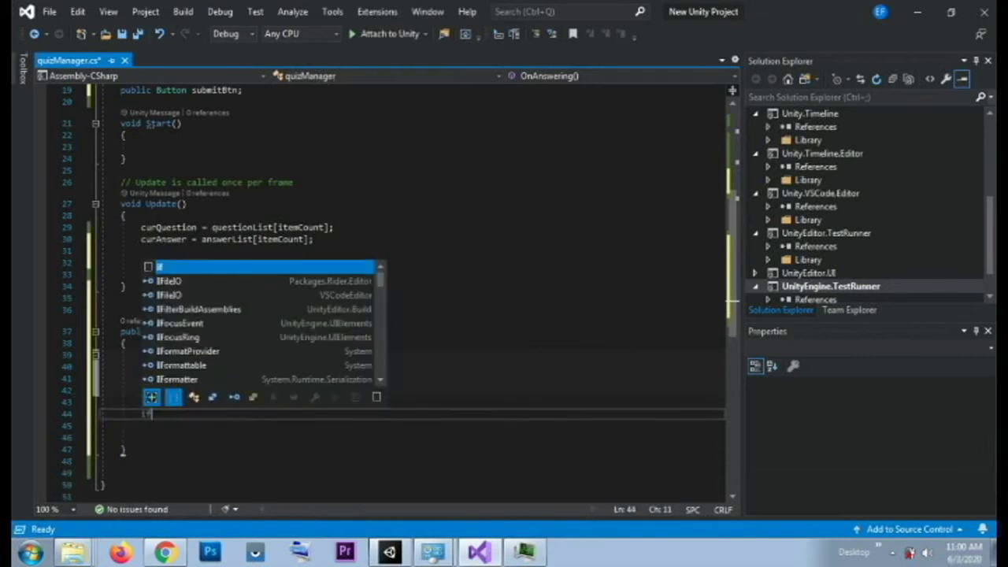
type("(){")
key("Return")
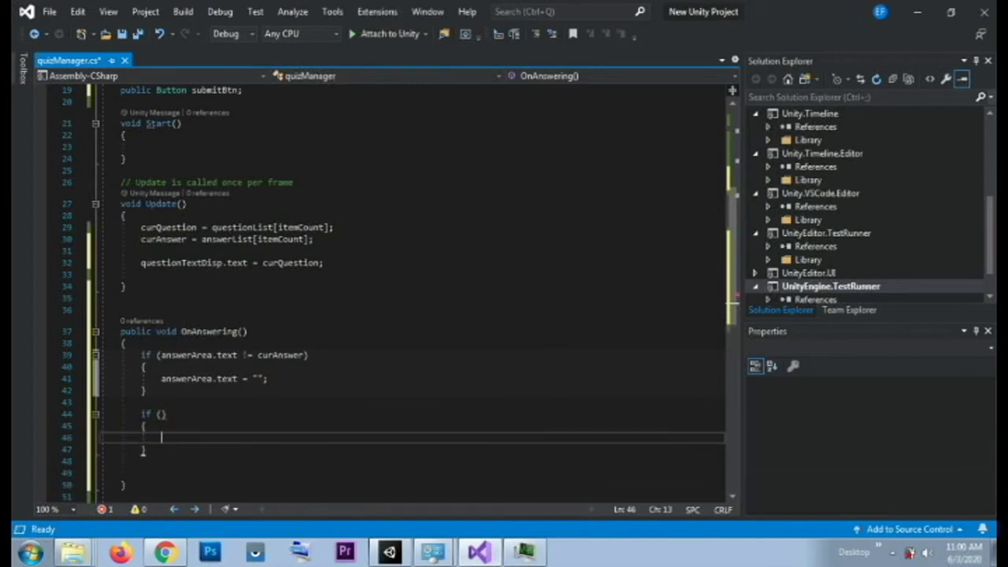
left_click_drag(161, 355, 301, 355)
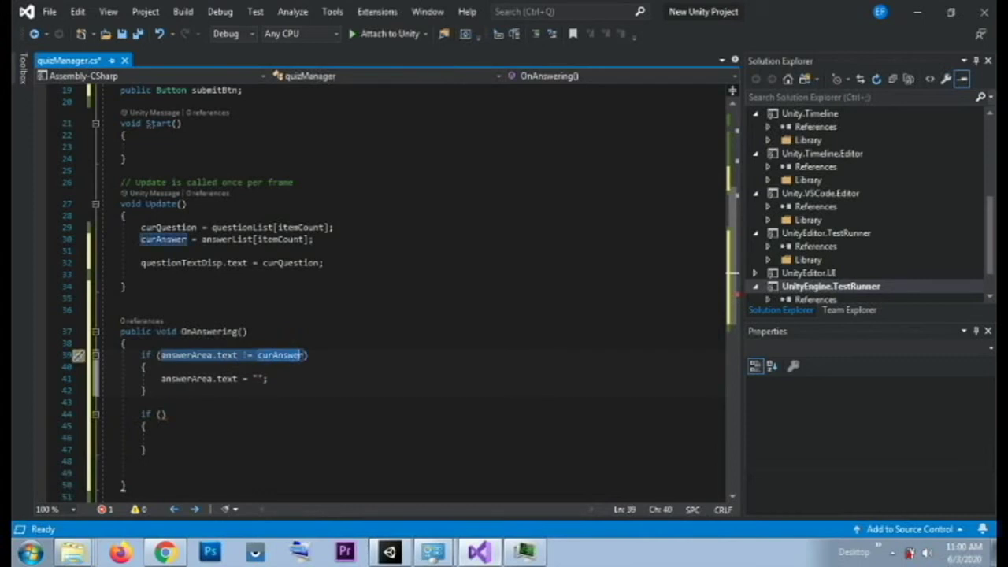
left_click(248, 355)
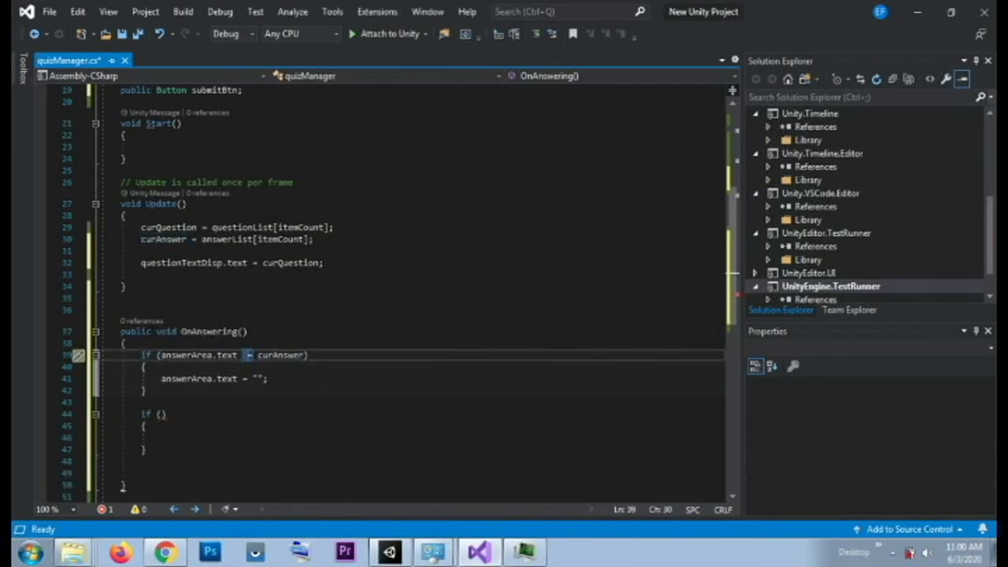
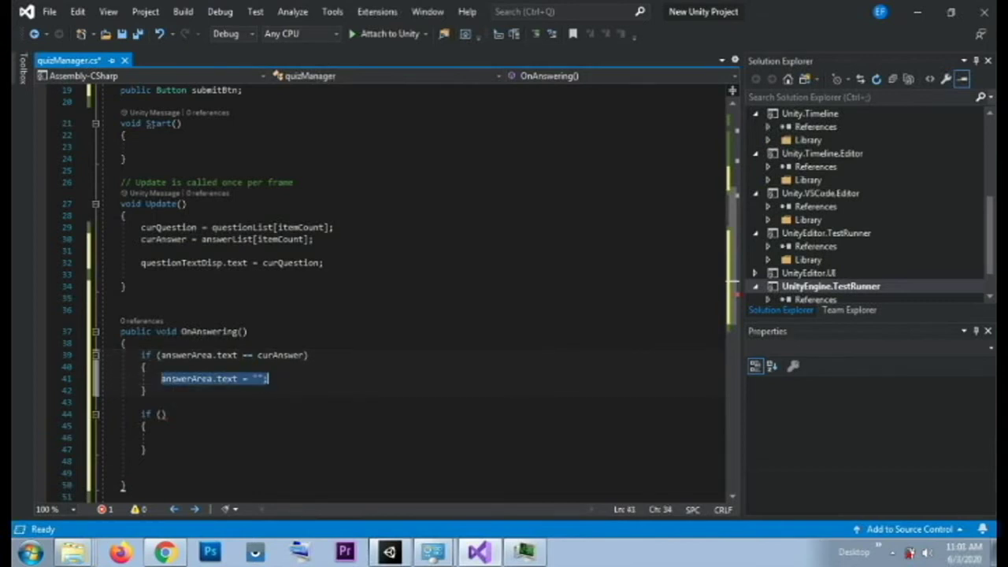
- Replace the matching branch's body with itemCount++
key("BackSpace")
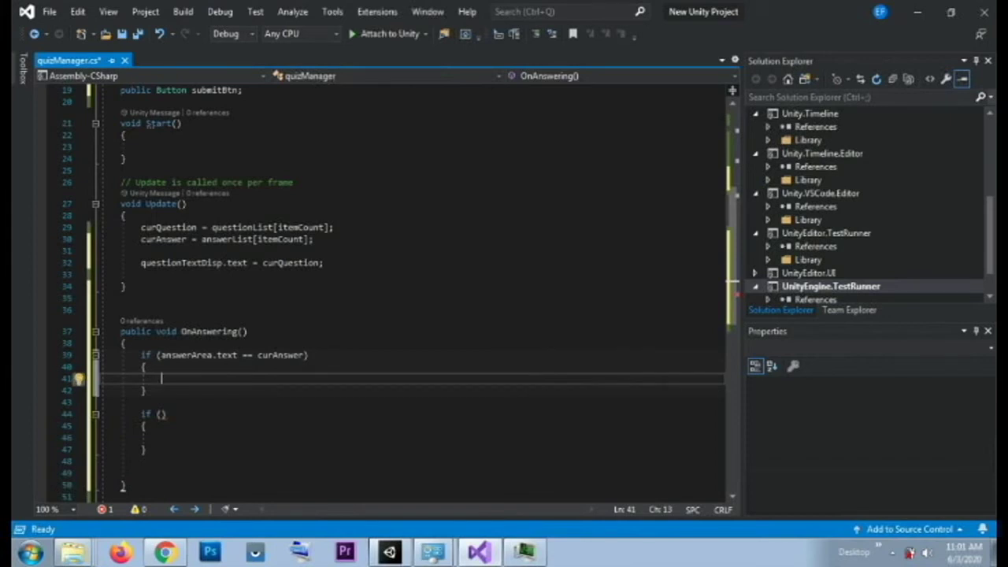
type("it")
type("em")
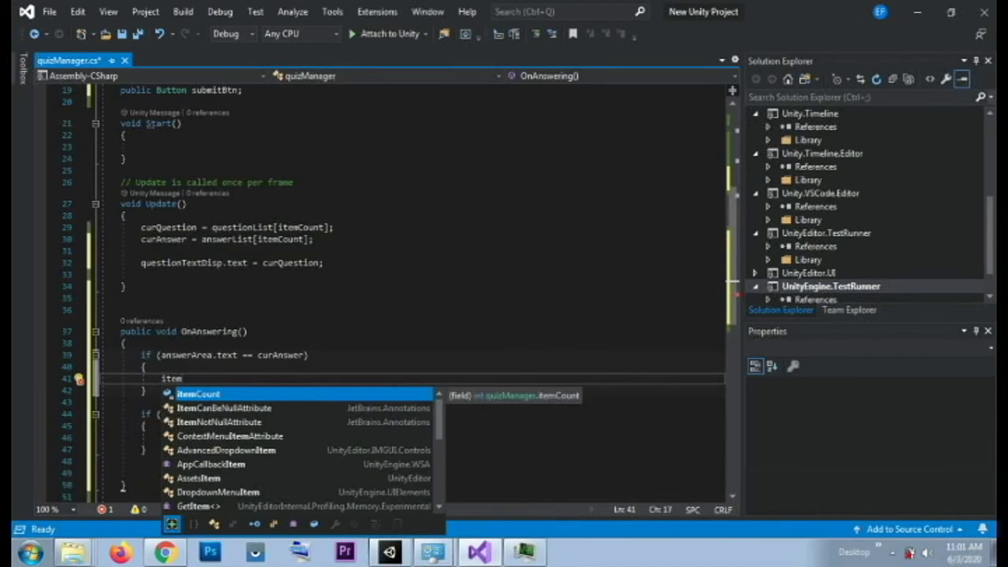
key("Tab")
type("++")
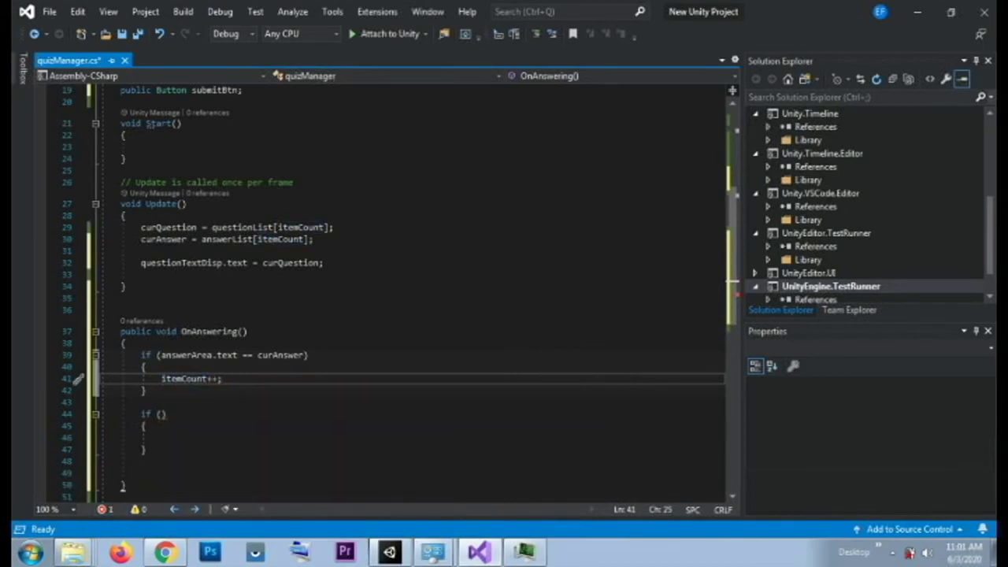
- Delete the empty if () block on lines 44–47
left_click(144, 450)
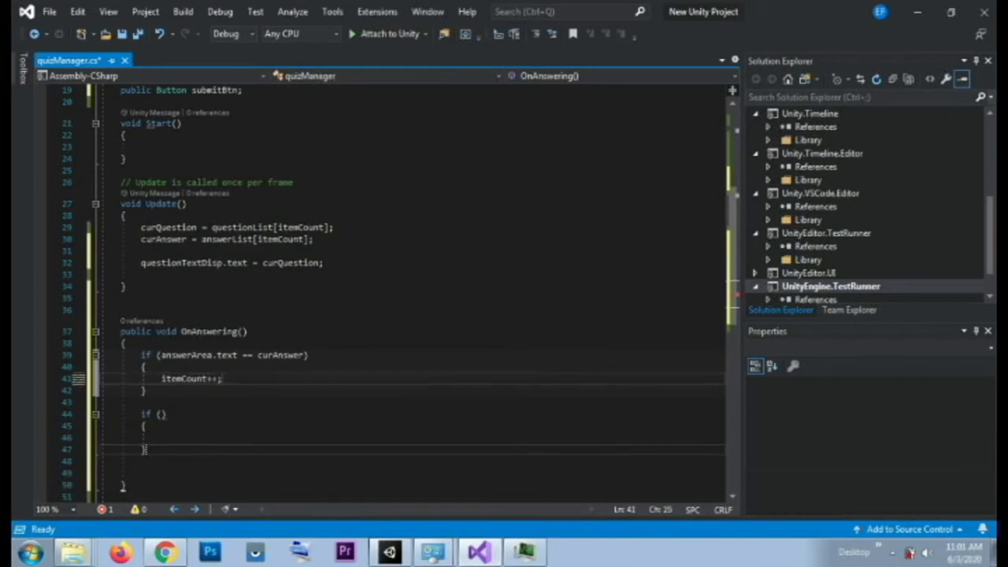
left_click_drag(145, 449, 137, 414)
key("Delete")
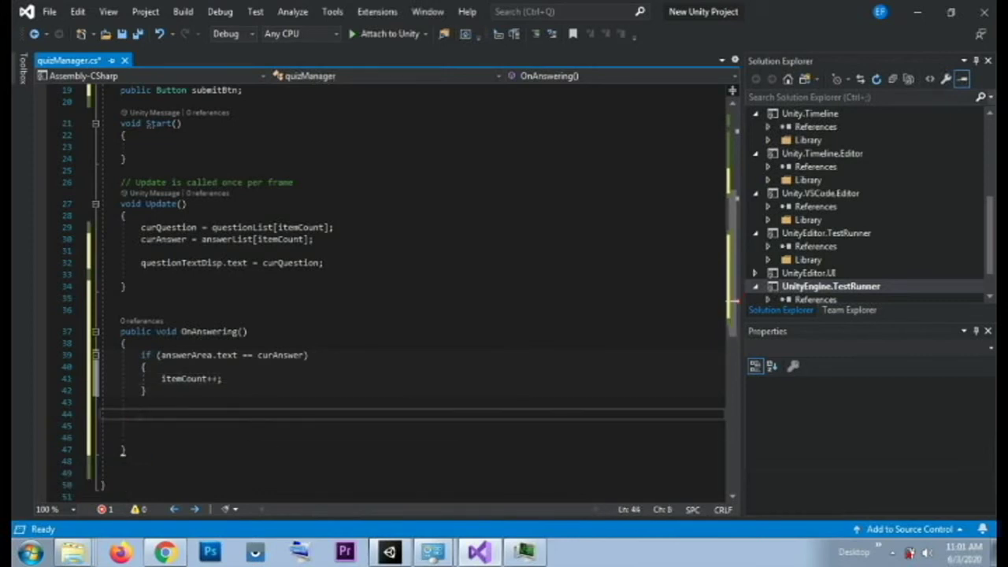
- Add an else block that sets answerArea.text = "";
left_click(145, 391)
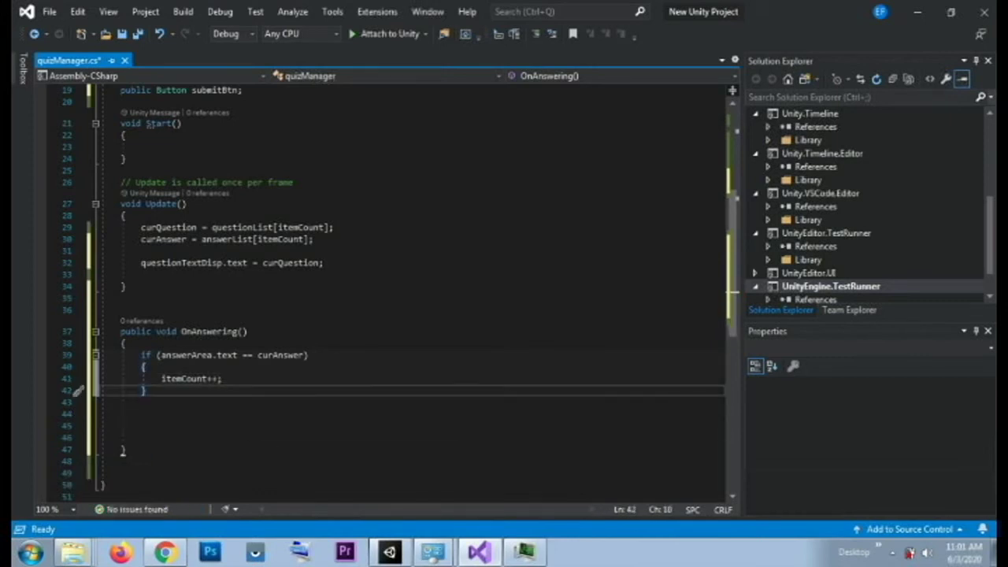
type("else")
key("Tab")
key("Tab")
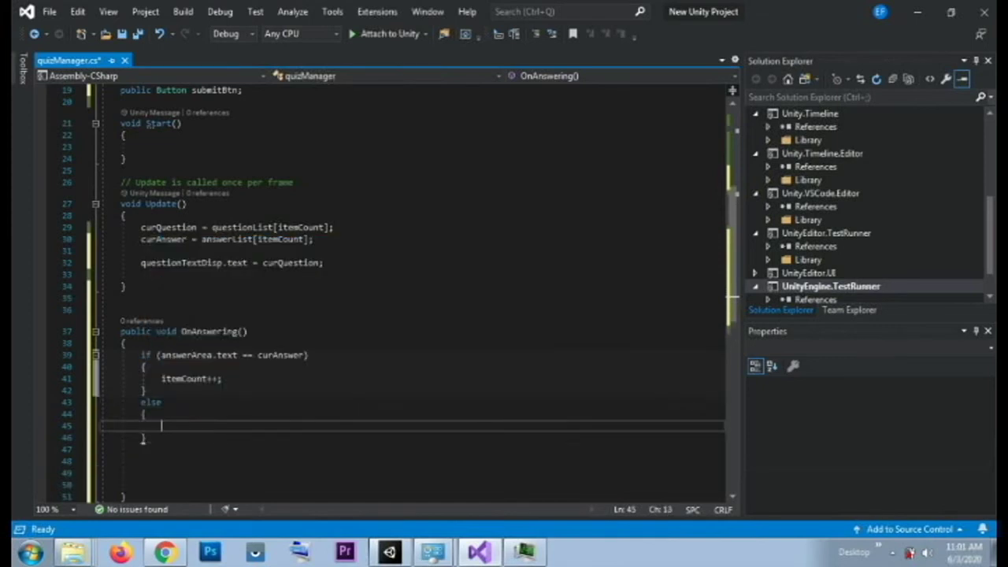
type("answer")
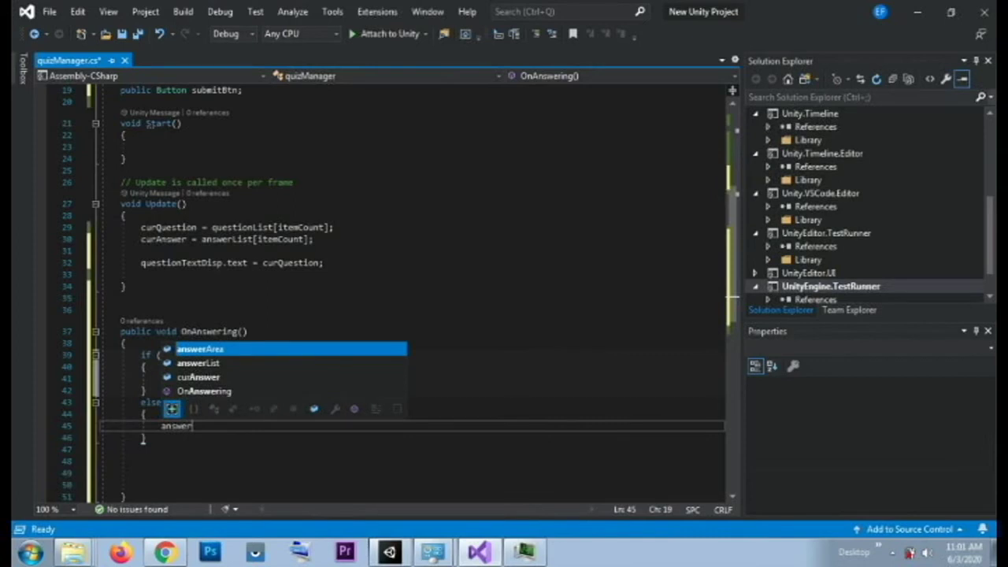
key("Tab")
type(".te")
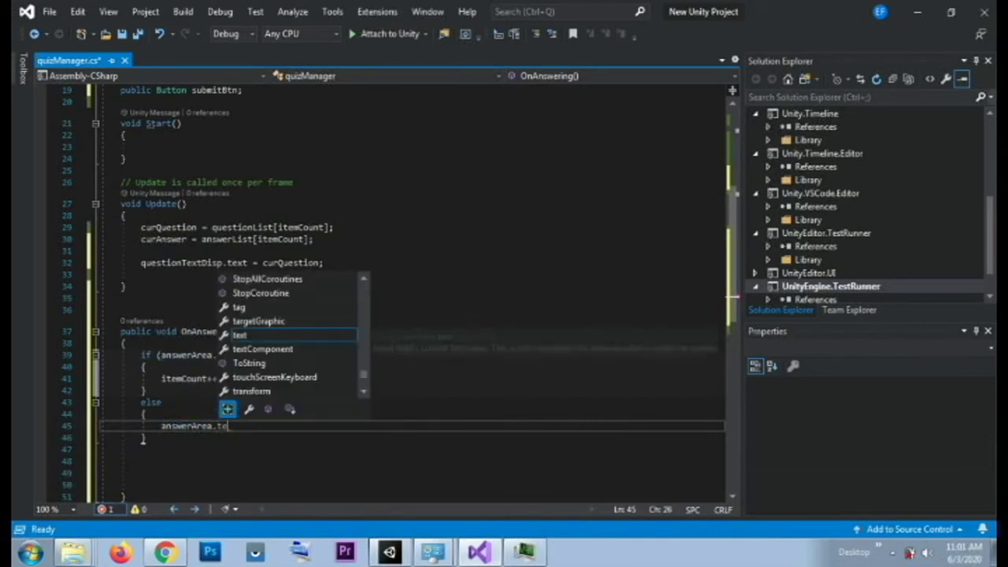
type("xt = ")
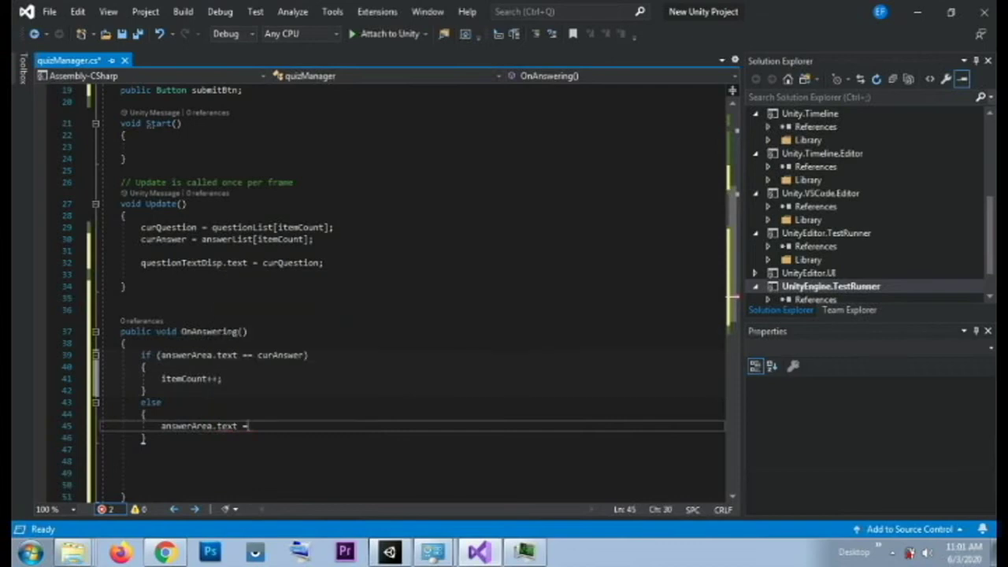
type("\"\";")
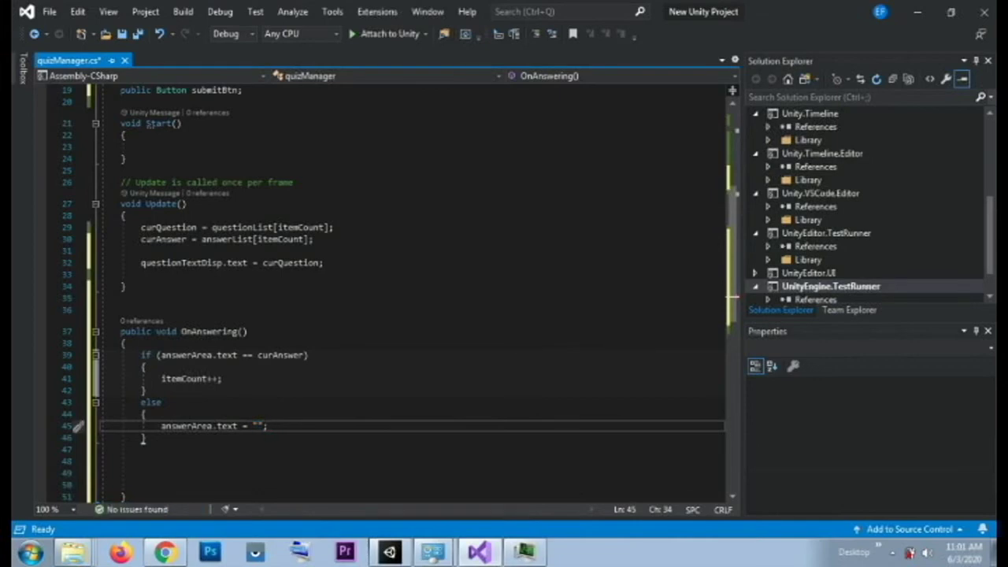
- Save quizManager.cs from the File menu and switch to the Unity editor
left_click(49, 11)
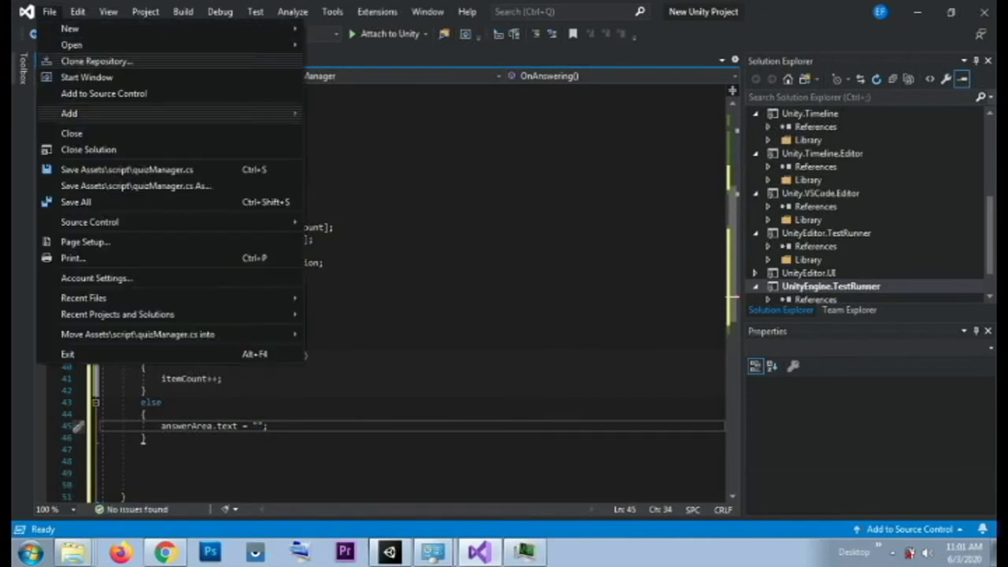
key("Return")
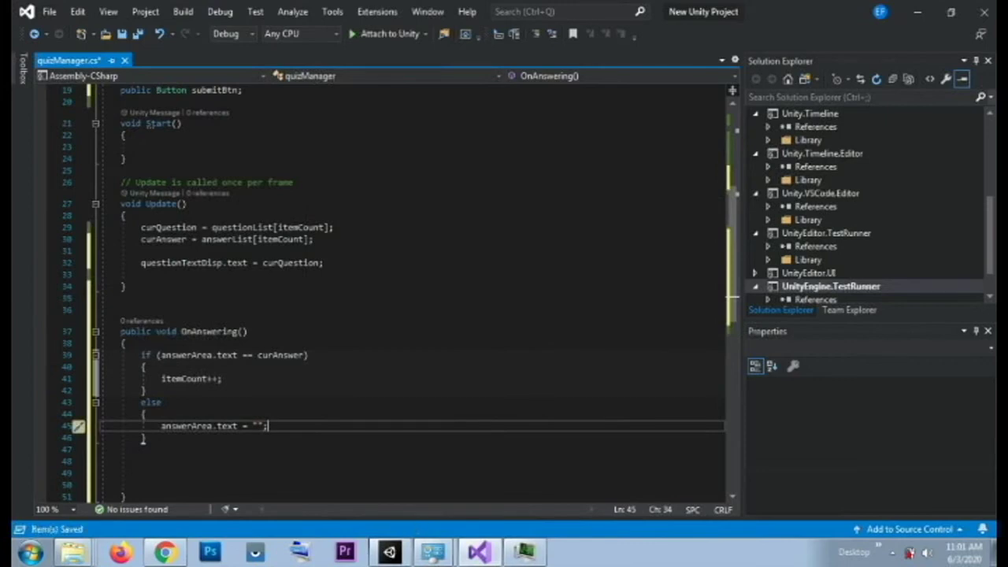
key("alt+Tab")
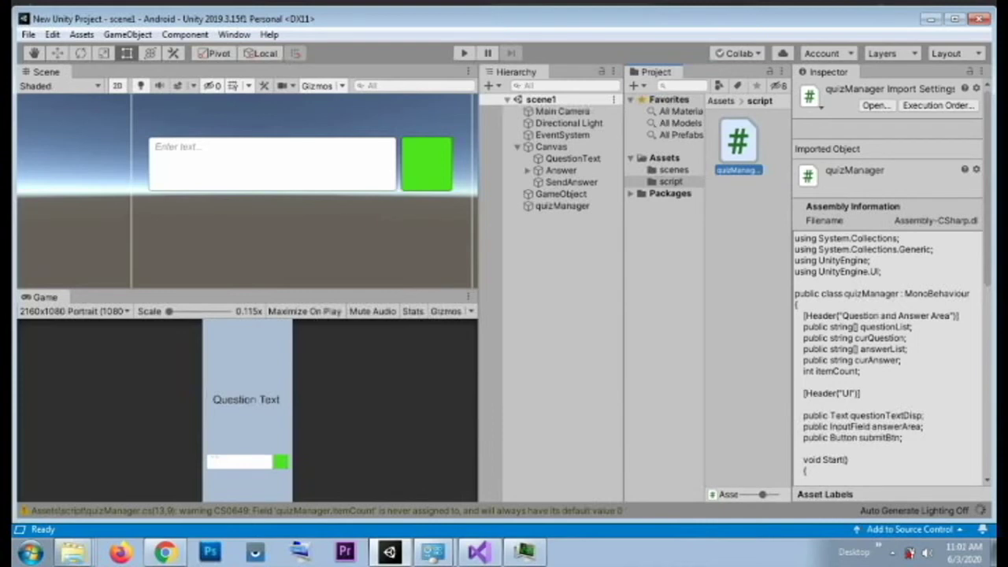
- Assign QuestionText, Answer and SendAnswer to Question Text Disp, Answer Area and Submit Btn
left_click(561, 205)
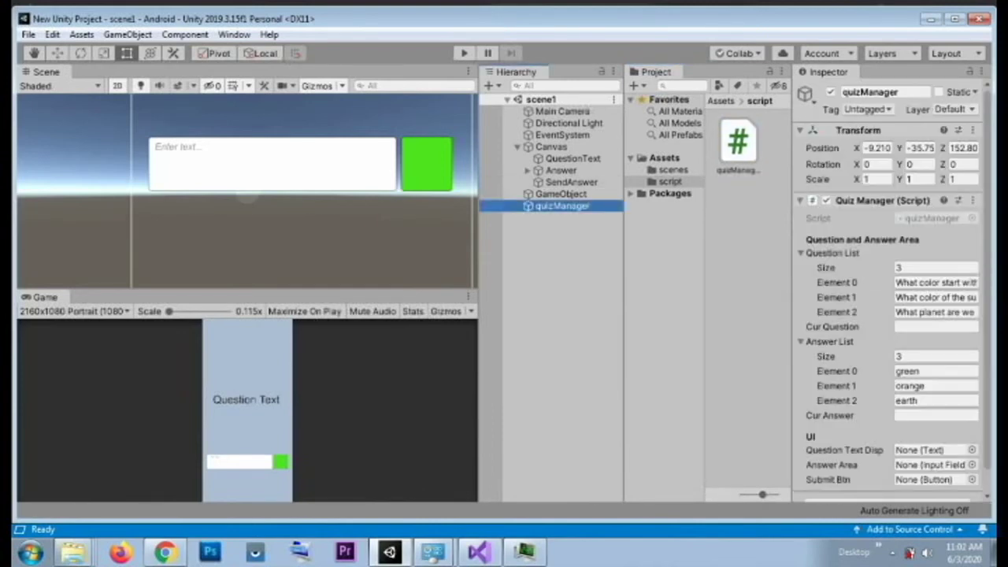
scroll(890, 299, "down", 1)
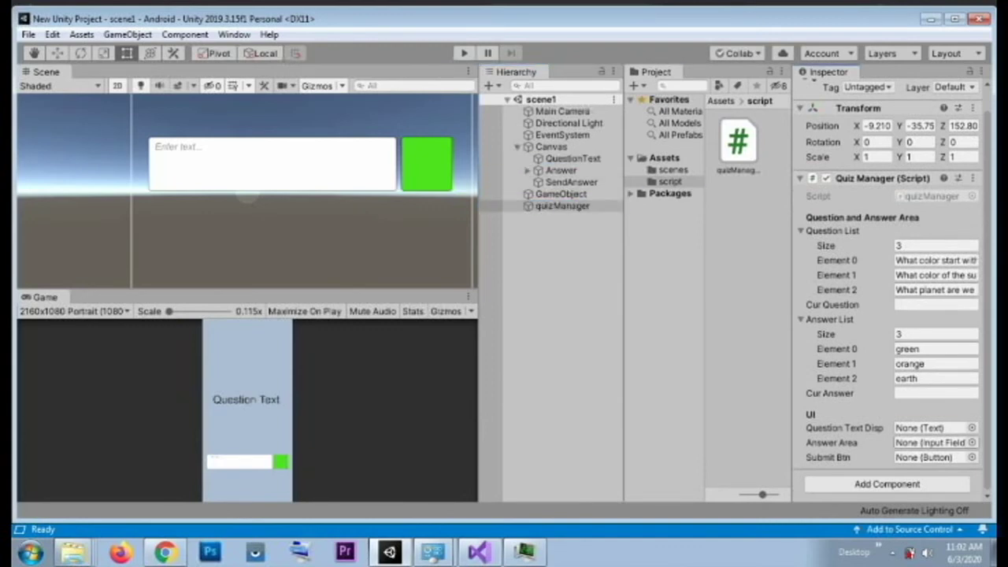
left_click_drag(572, 158, 933, 428)
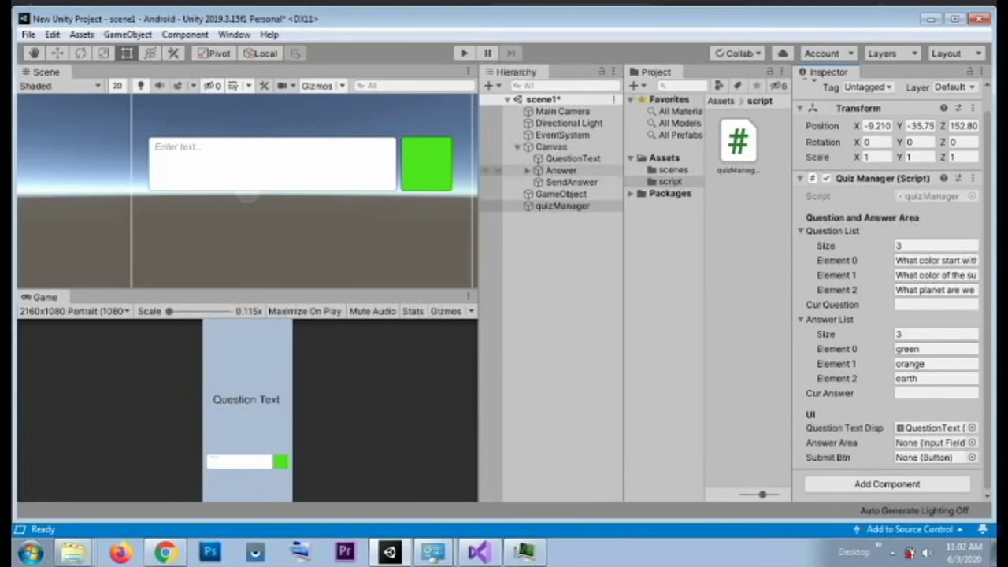
left_click_drag(560, 170, 933, 442)
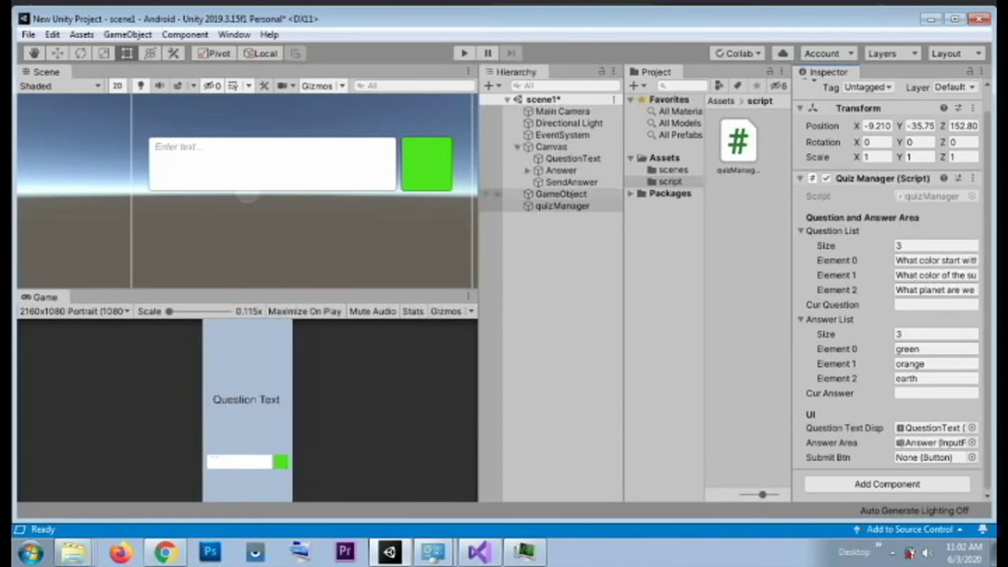
left_click_drag(567, 181, 933, 456)
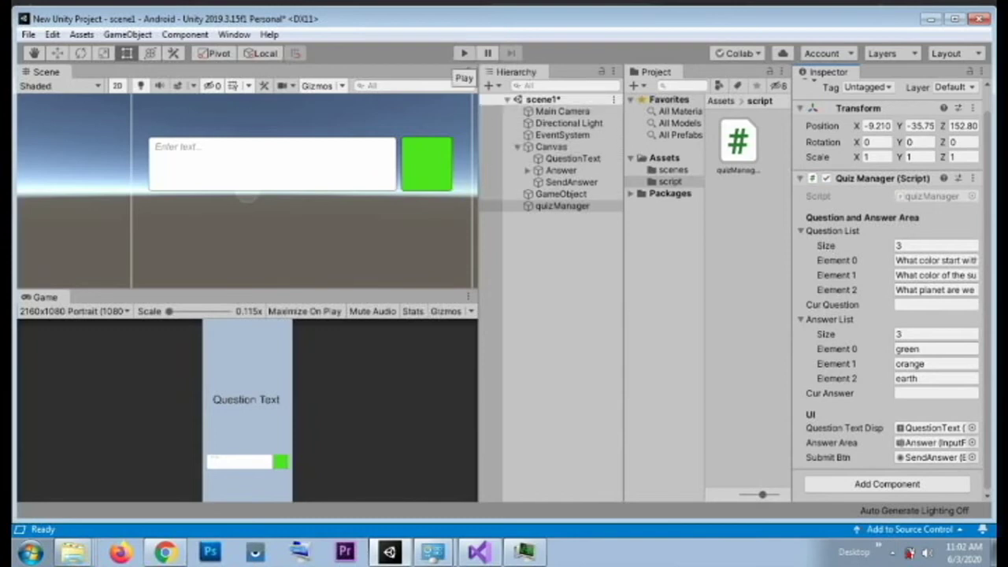
mouse_move(572, 10)
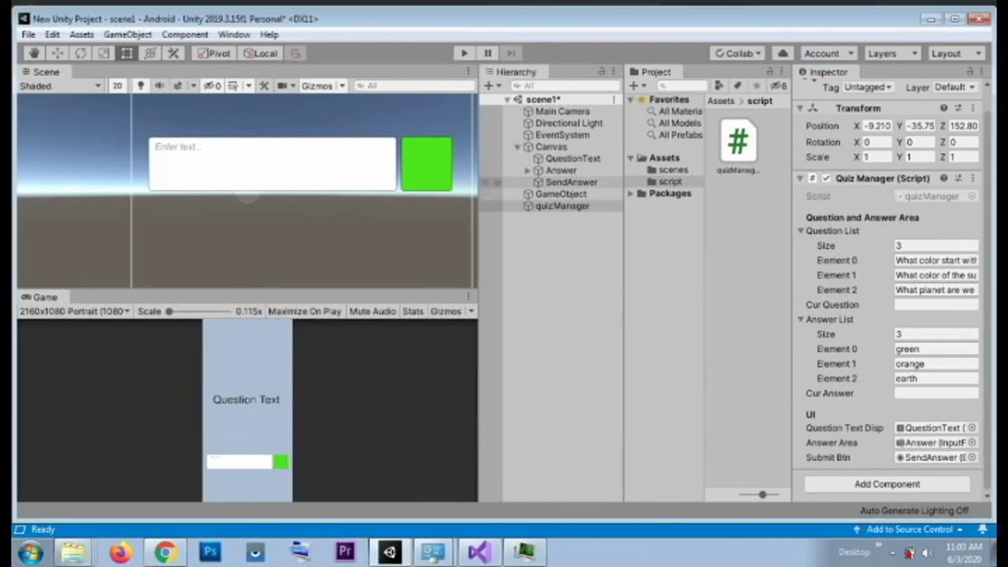
- Make SendAnswer's On Click call quizManager.OnAnswering(), then select the answer-clearing line in Visual Studio
left_click(570, 182)
scroll(881, 323, "down", 10)
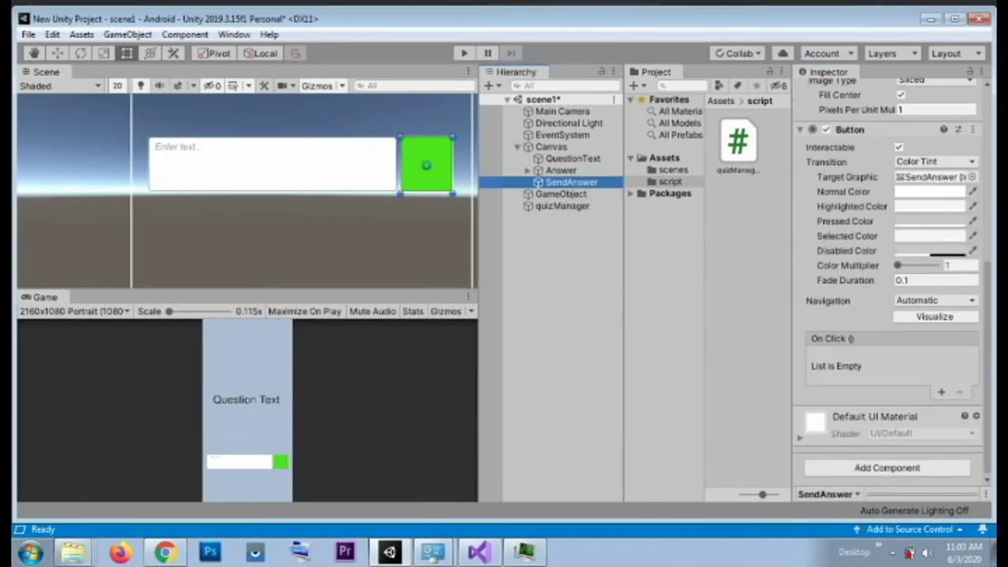
left_click(940, 391)
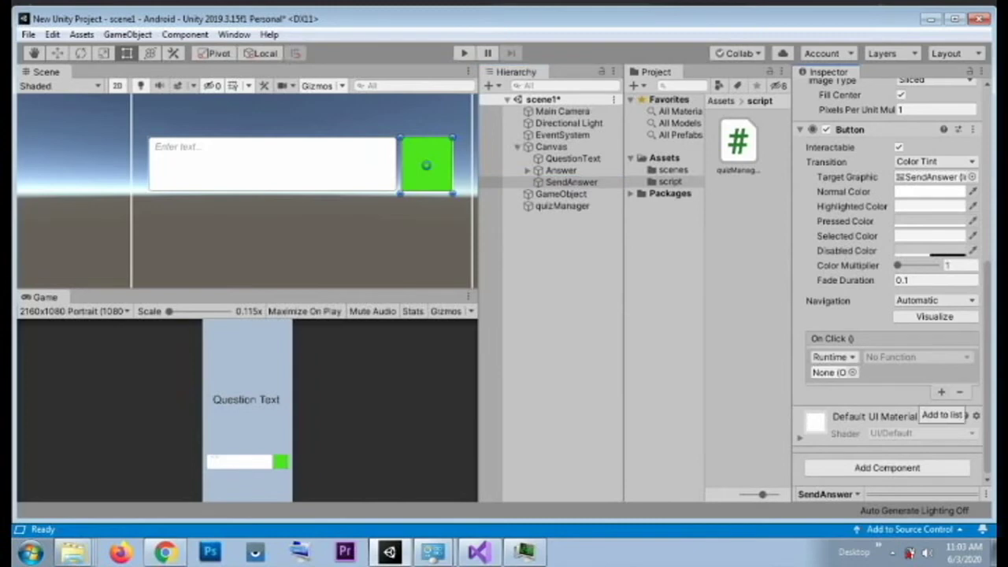
left_click_drag(561, 206, 830, 371)
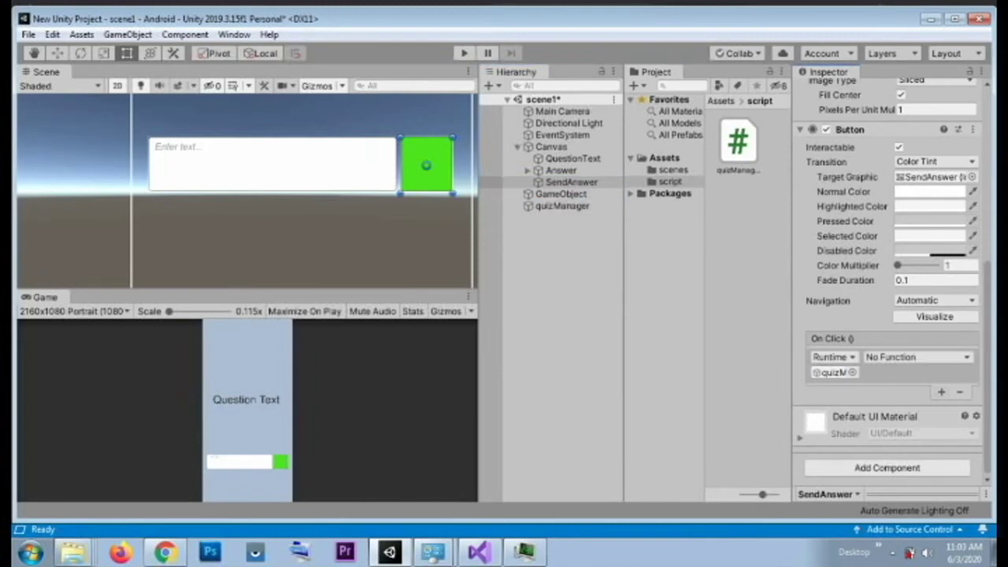
left_click(917, 356)
mouse_move(914, 429)
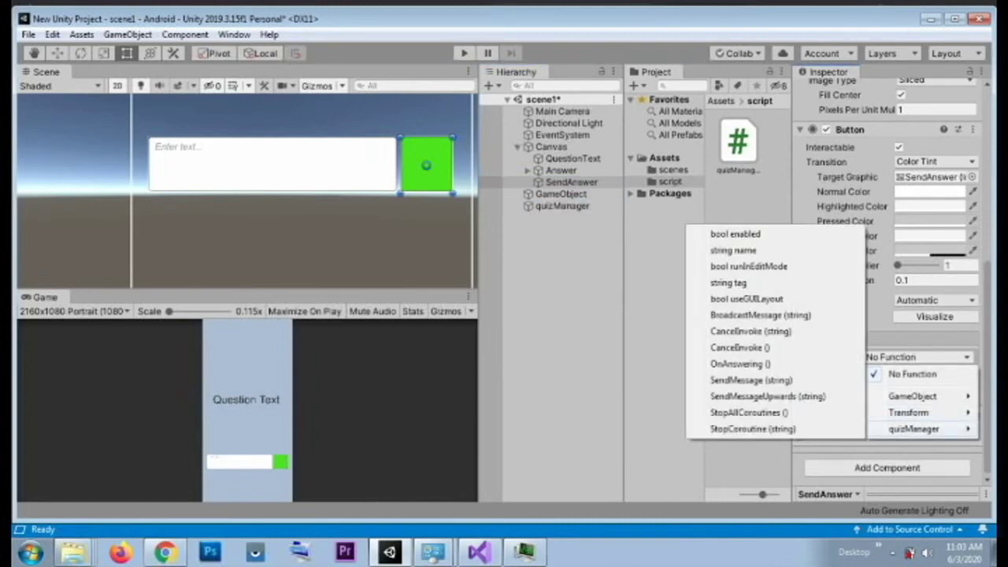
left_click(740, 364)
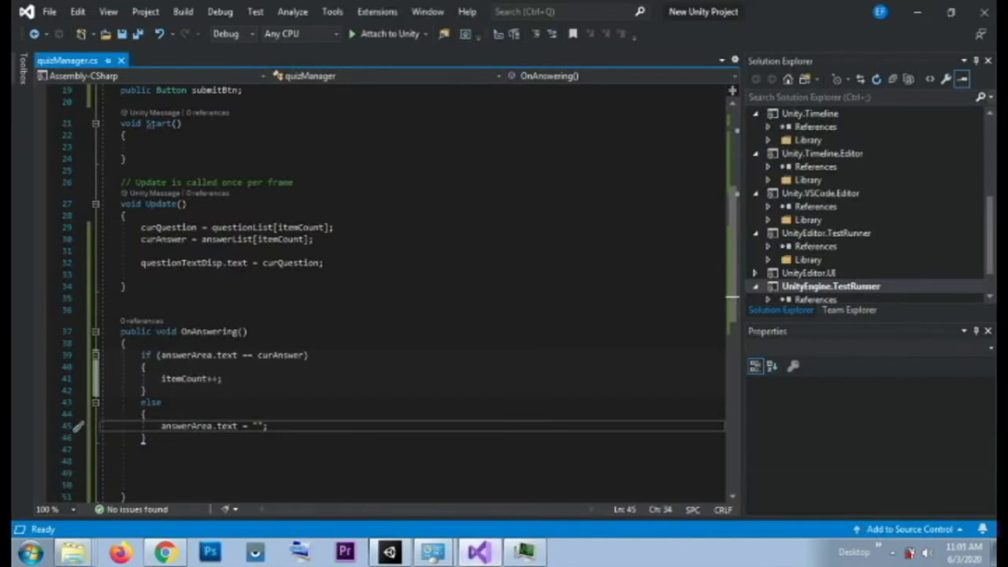
left_click_drag(161, 425, 268, 425)
key("ctrl+c")
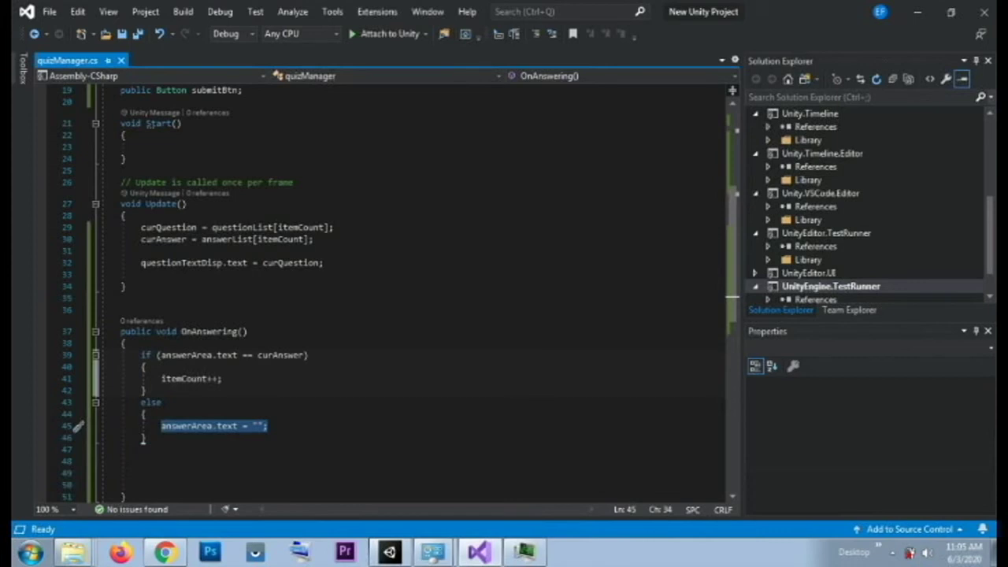
- Paste answerArea.text = ""; above itemCount++ in the correct-answer branch
left_click(146, 366)
key("Return")
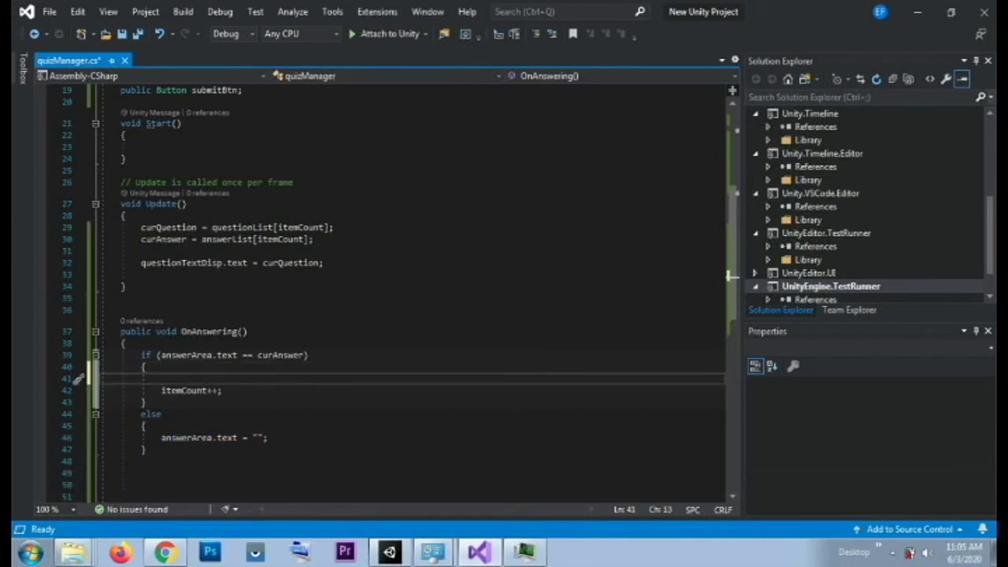
key("ctrl+v")
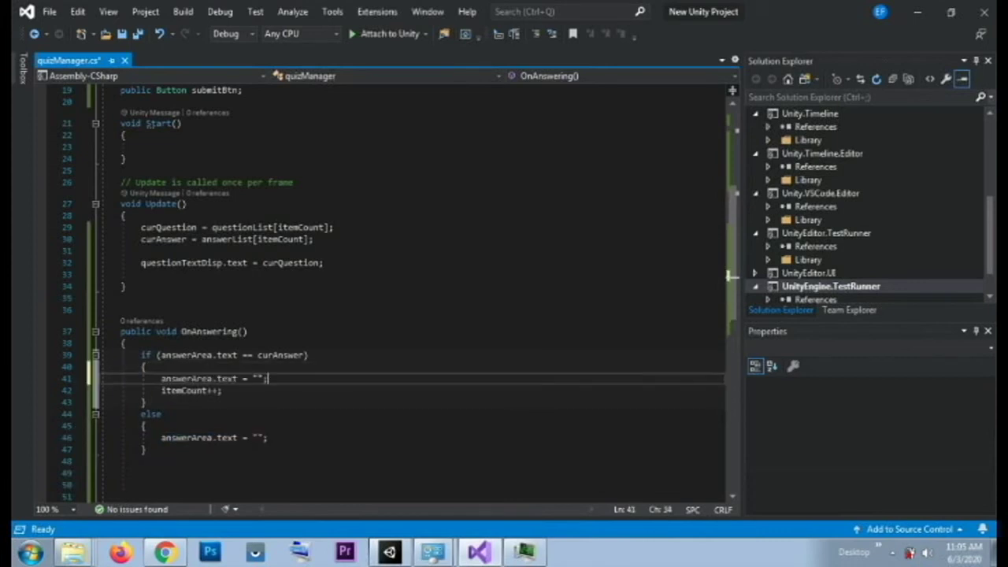
- Save quizManager.cs and switch to the Unity editor
left_click(49, 11)
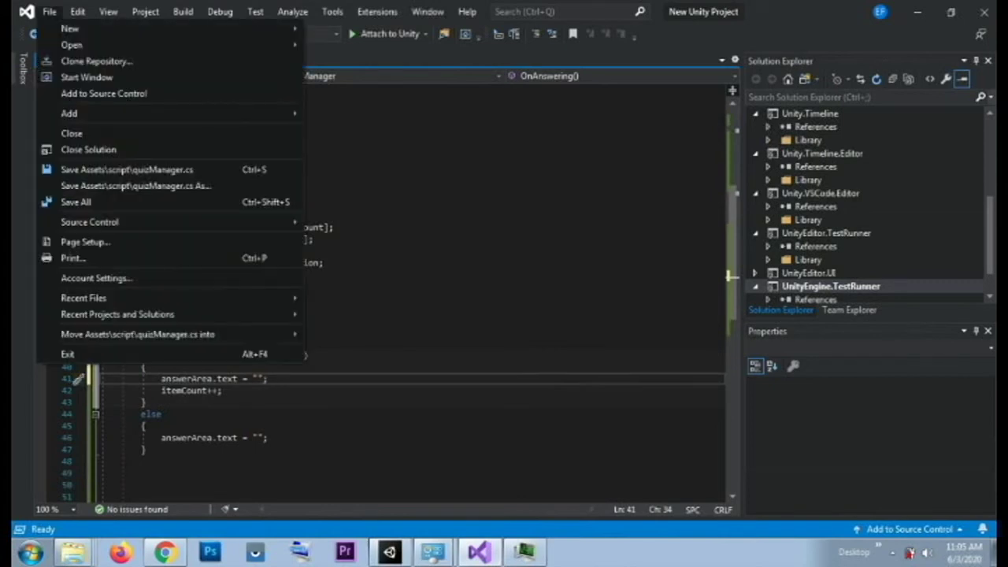
left_click(126, 169)
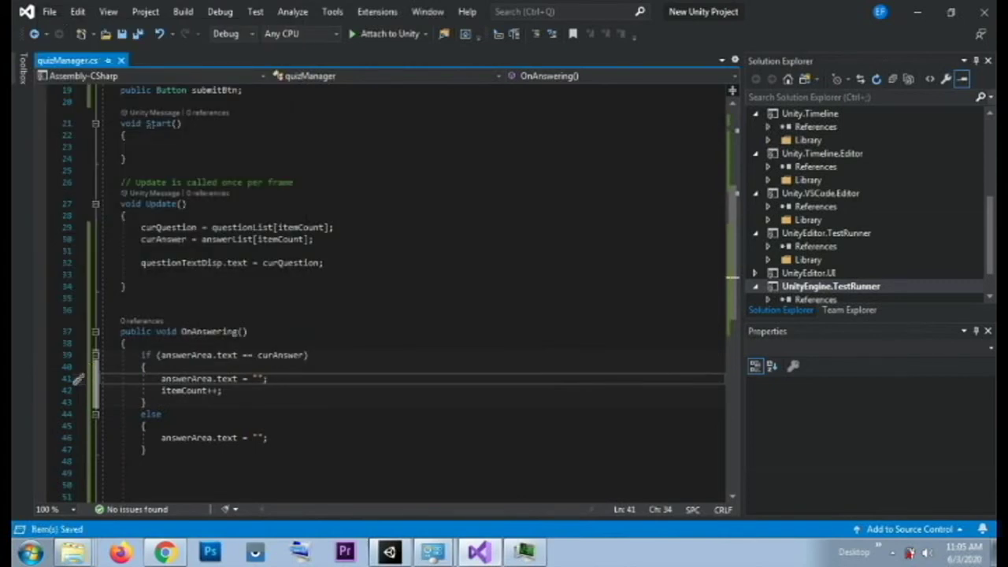
key("alt+Tab")
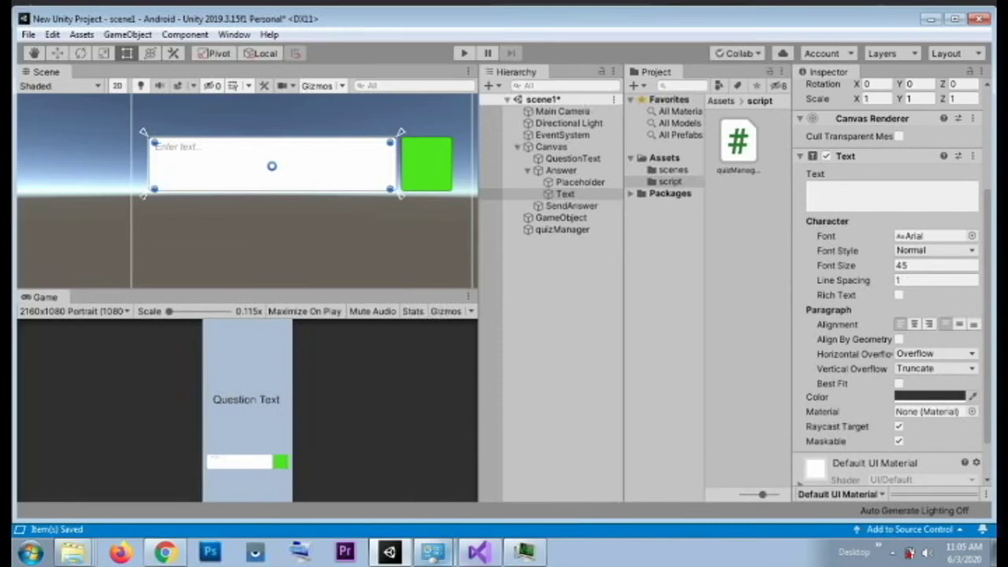
- Save quizManager.cs once more, then select quizManager in Unity to inspect its question lists
left_click(479, 551)
left_click(49, 11)
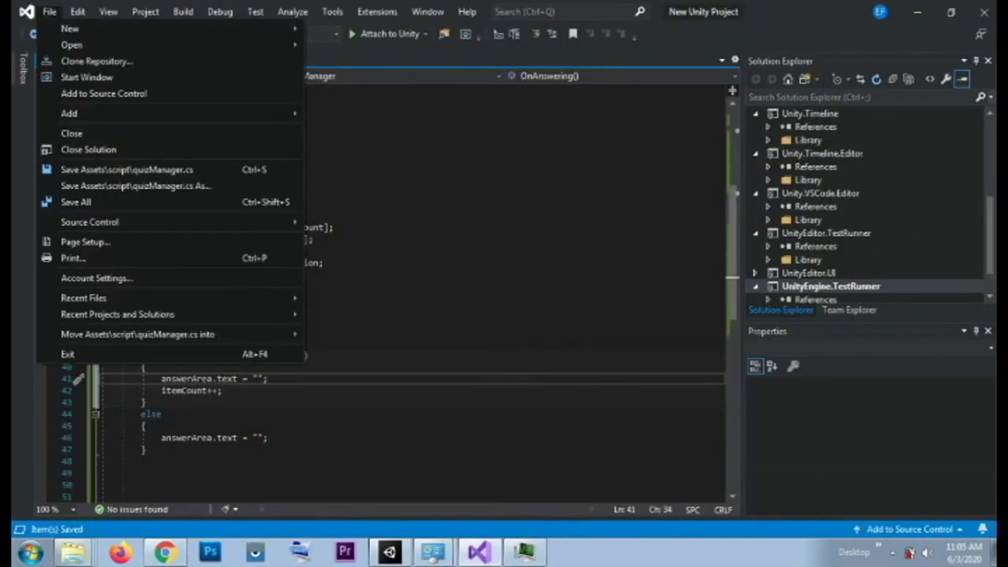
left_click(94, 169)
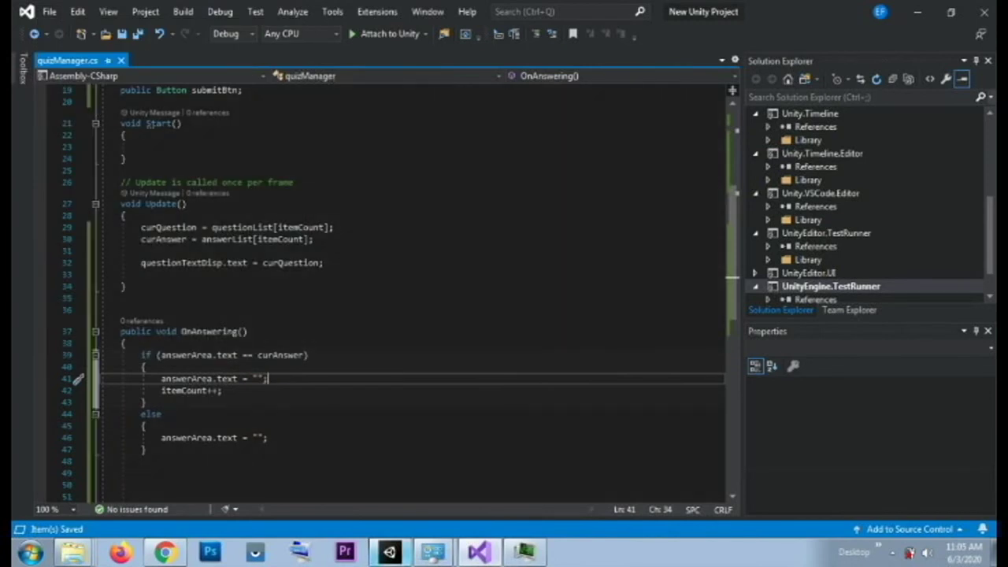
left_click(389, 551)
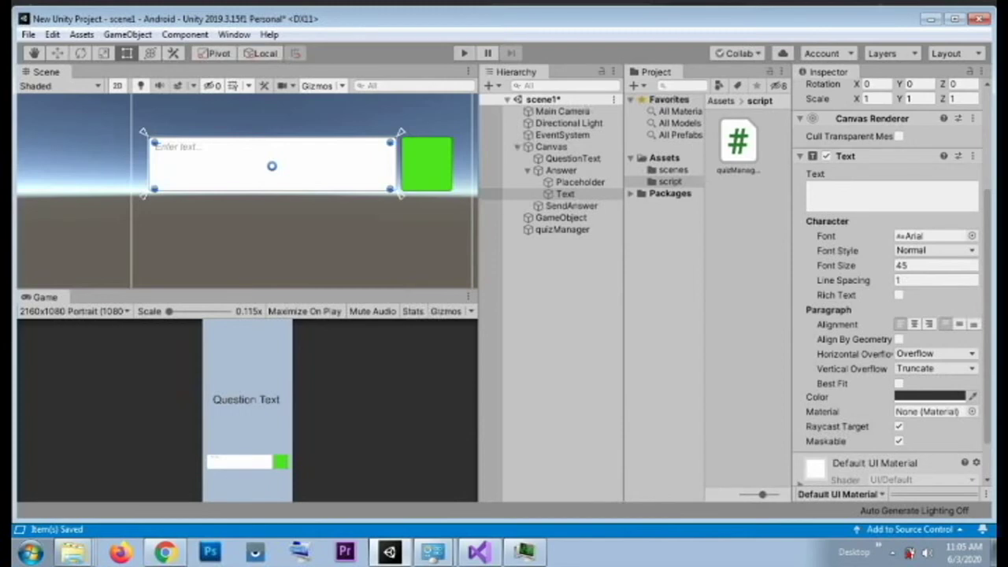
left_click(561, 229)
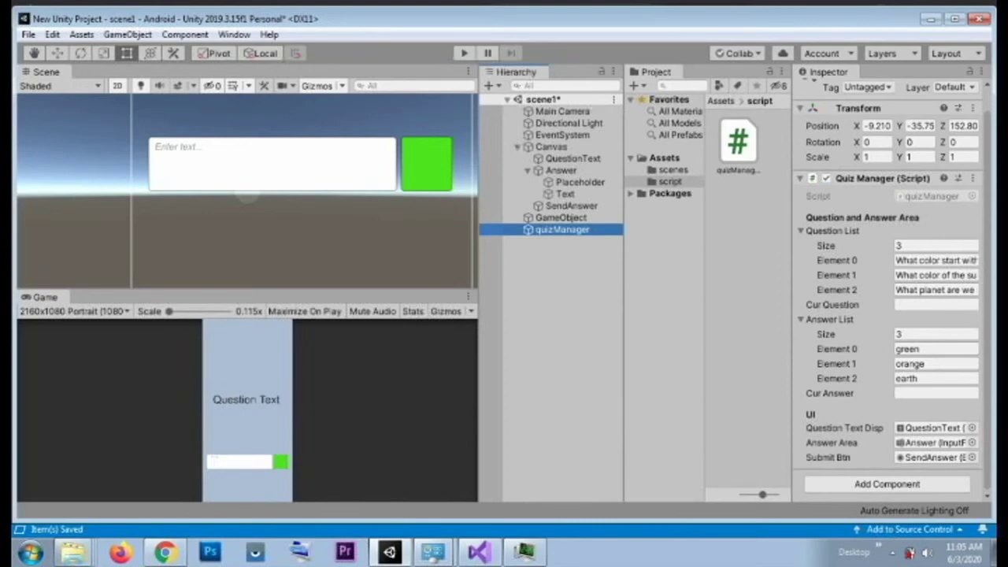
- Play the scene, answer green, orange and earth, then stop after the IndexOutOfRangeException
key("ctrl+p")
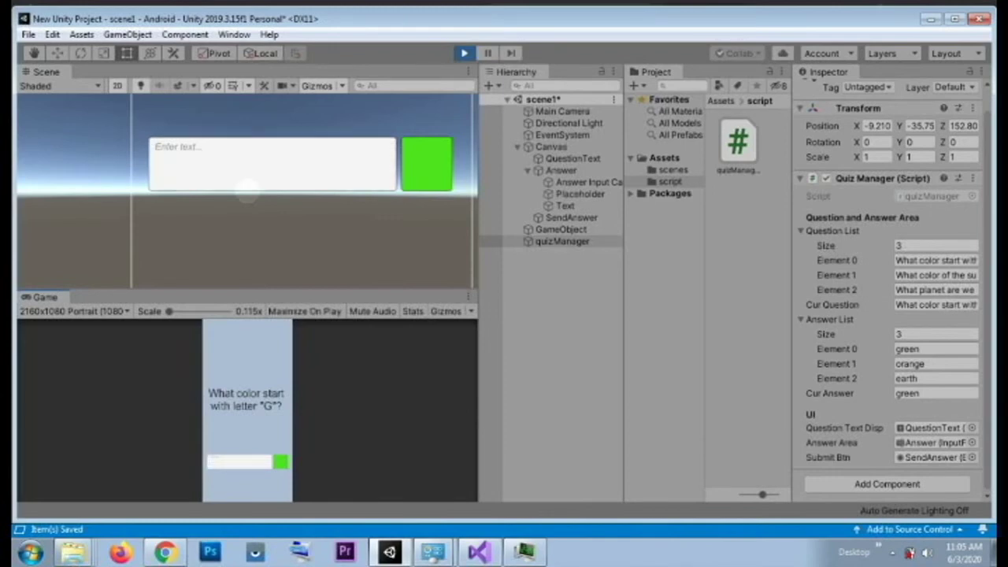
type("green")
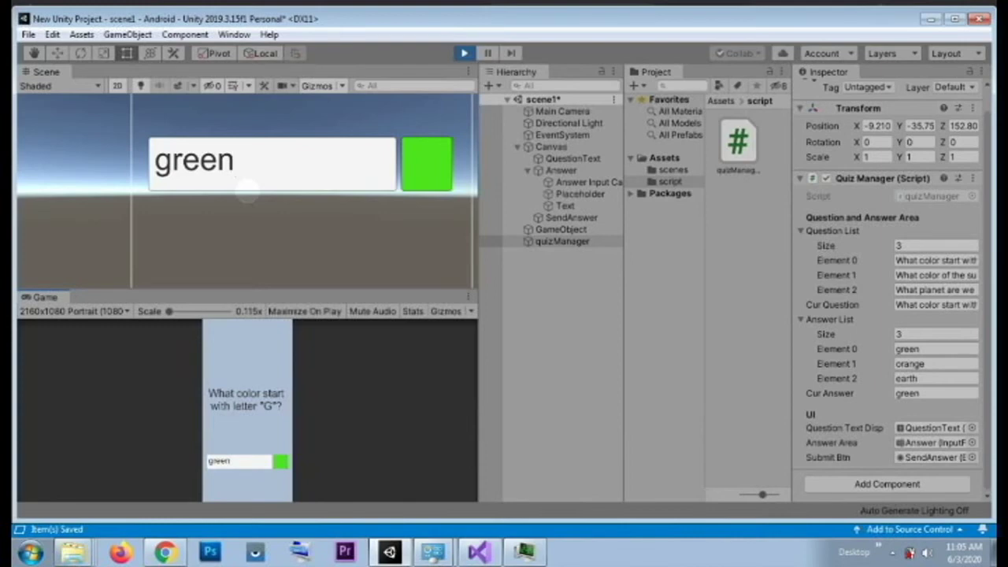
key("Return")
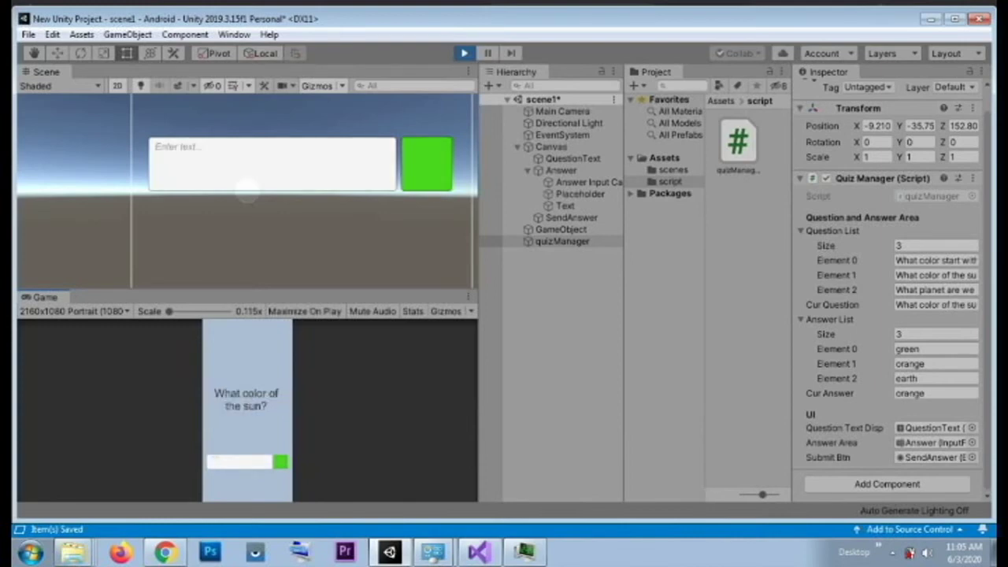
type("orange")
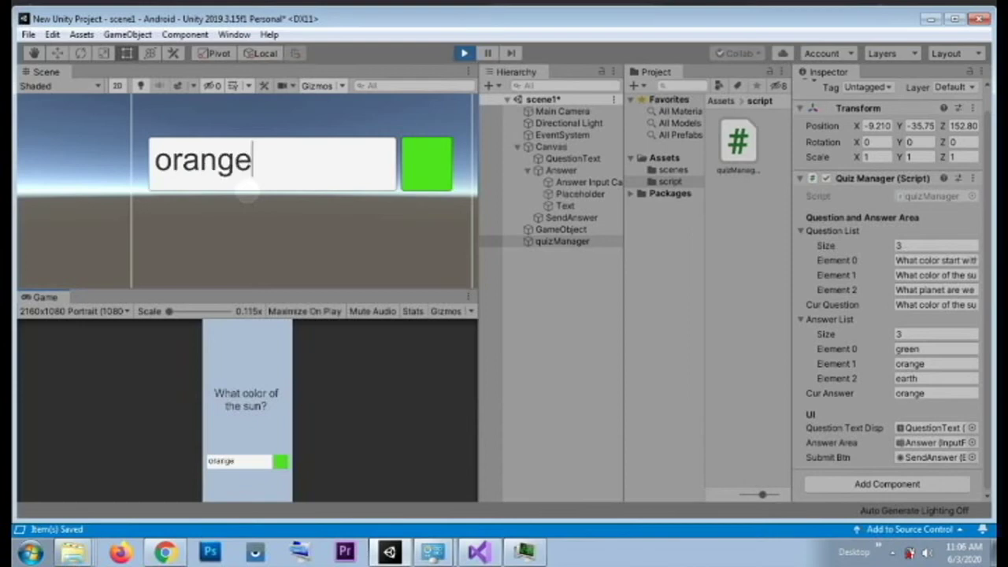
key("Return")
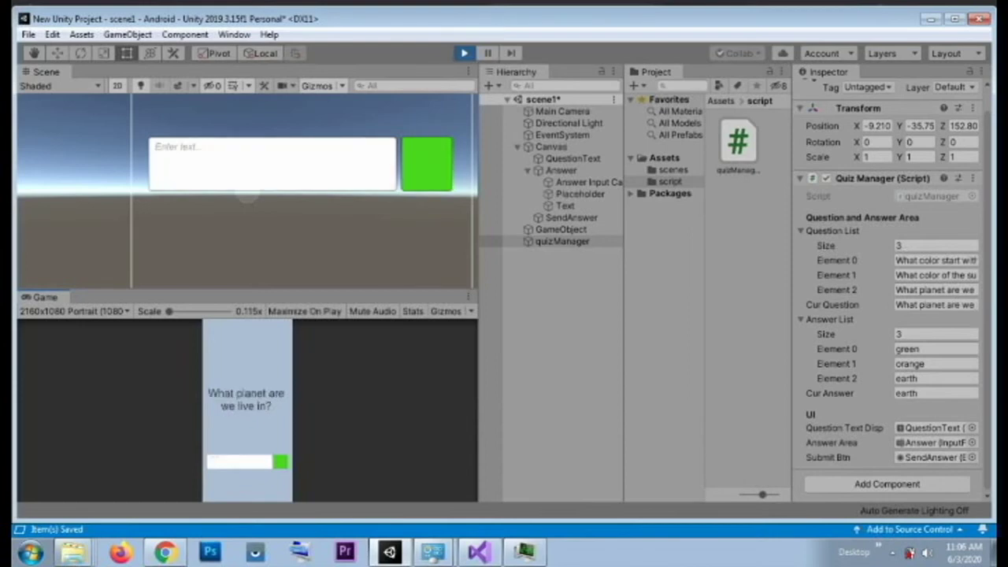
type("earth")
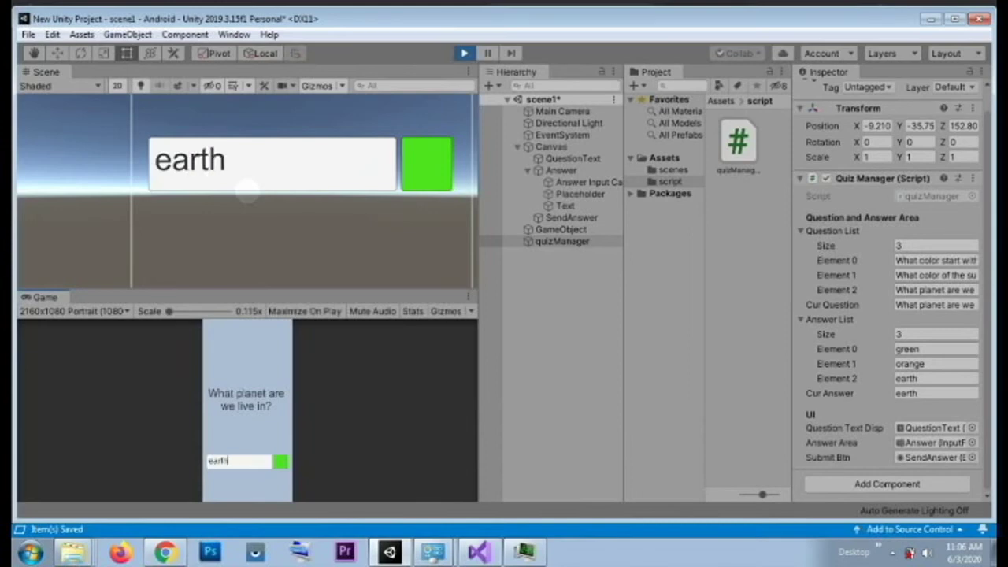
left_click(279, 461)
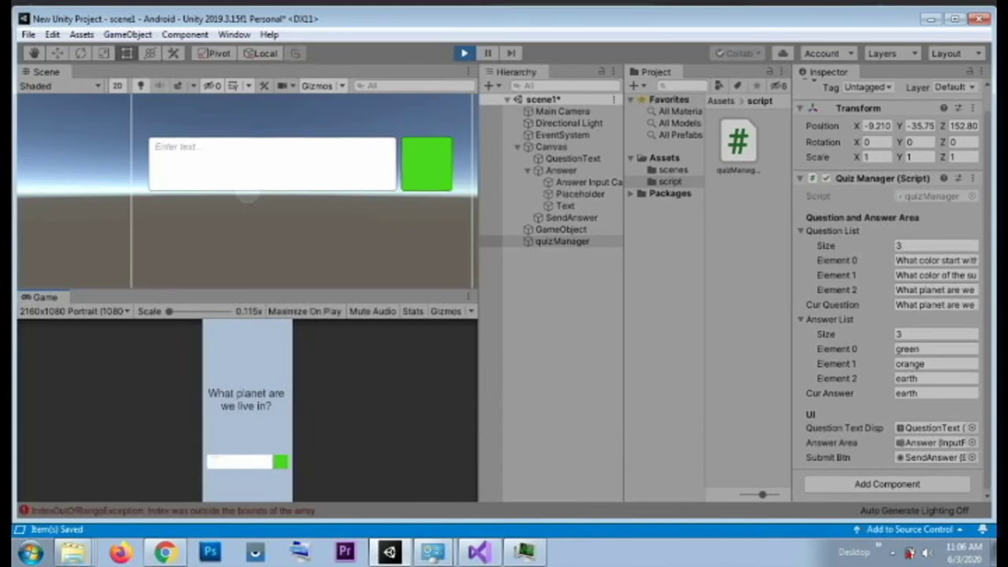
left_click(463, 53)
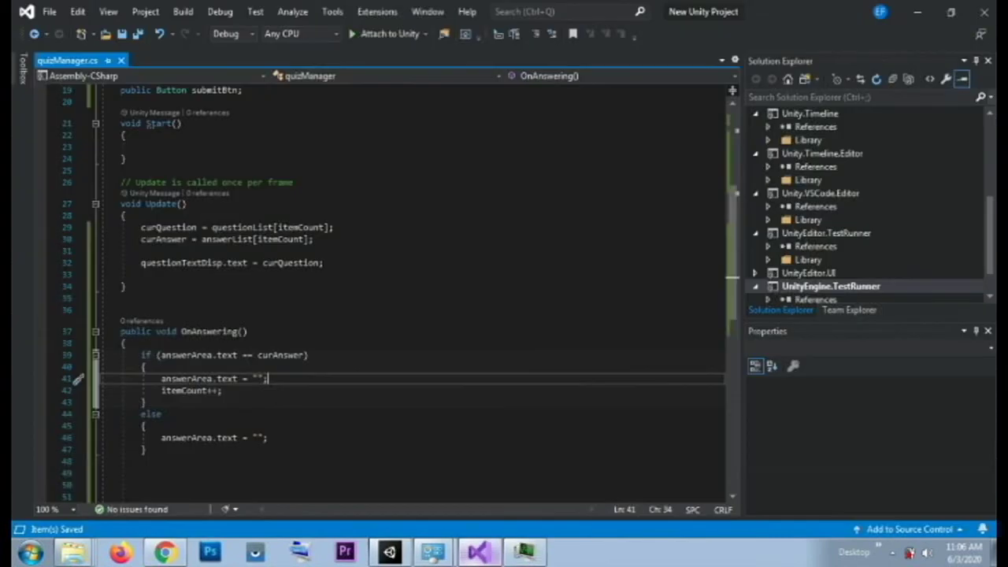
- Add an empty if () { } block on line 49, below the else block
left_click(146, 449)
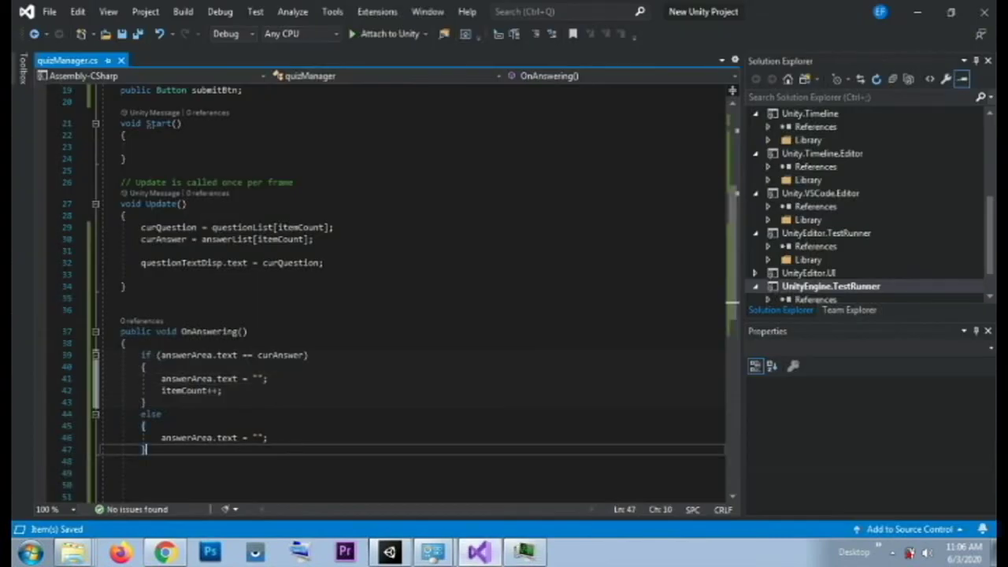
scroll(394, 314, "down", 2)
left_click(135, 401)
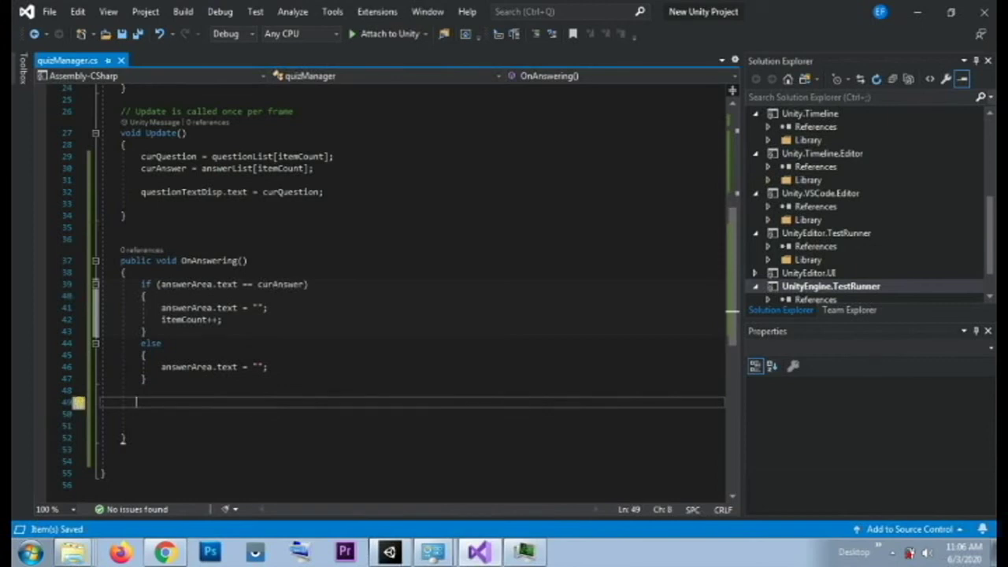
type("{")
key("BackSpace")
type("if (")
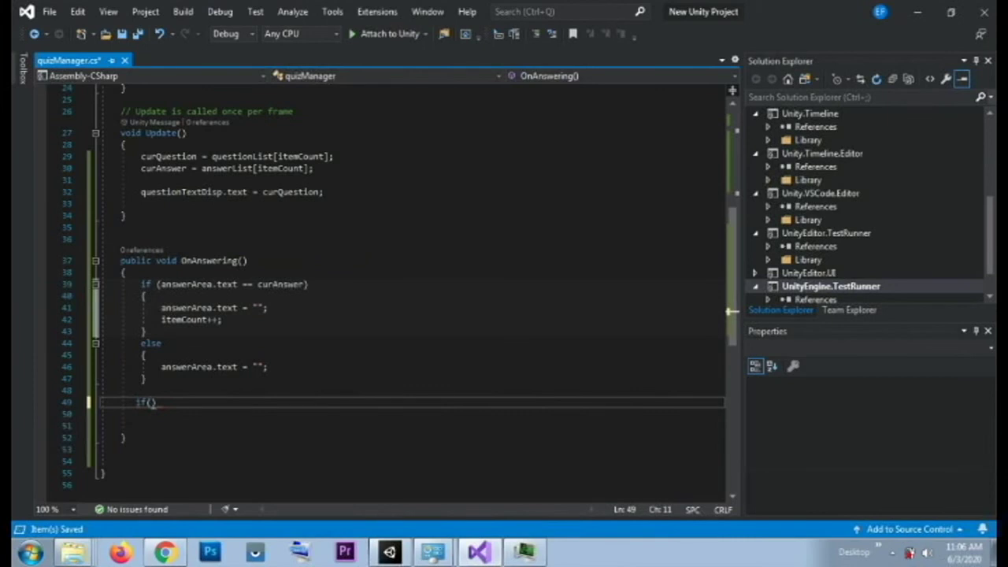
type(") {")
key("Return")
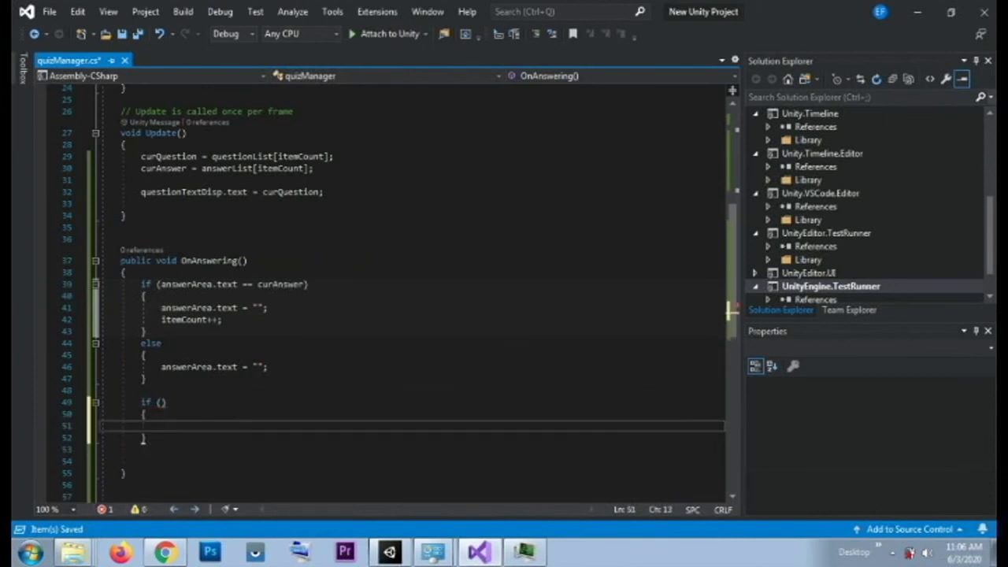
- Enter the condition itemCount > questionList, using autocomplete for questionList
left_click(163, 402)
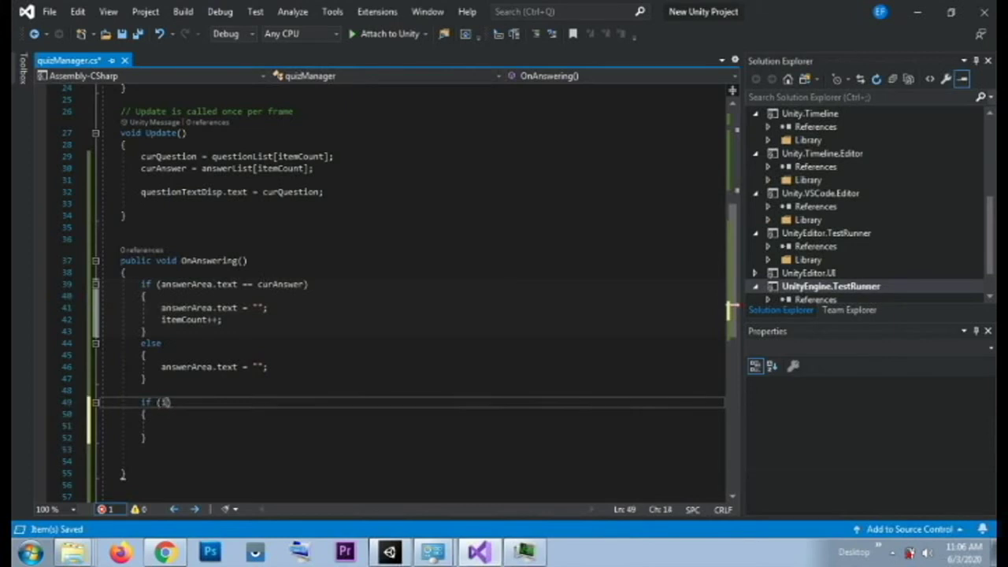
type("itemCount >")
key("BackSpace")
type("qu")
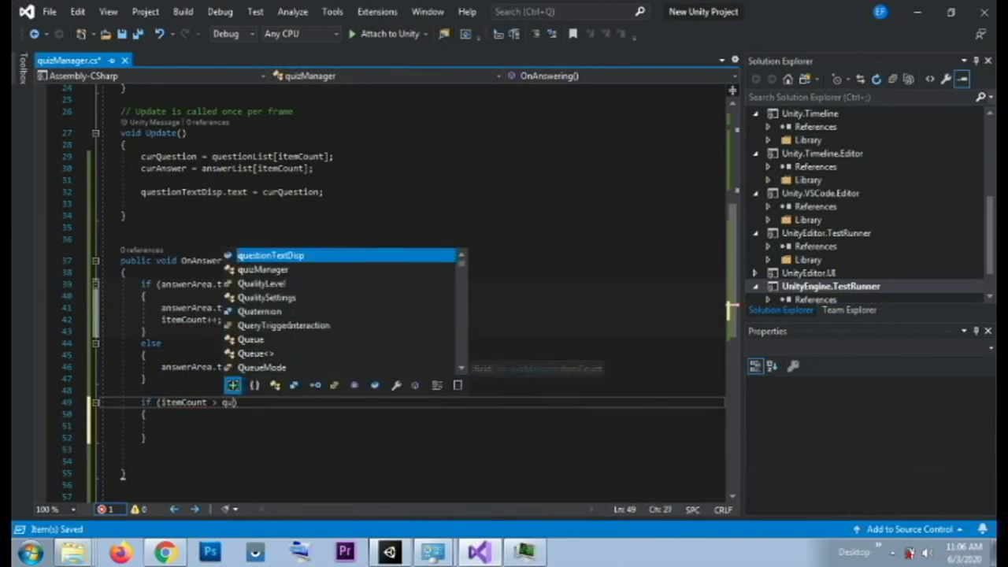
key("Up")
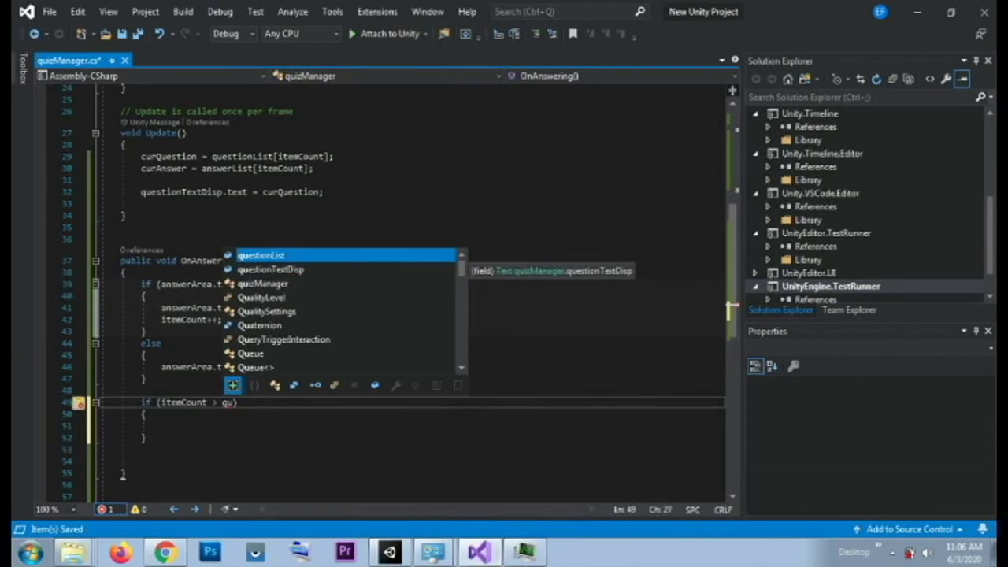
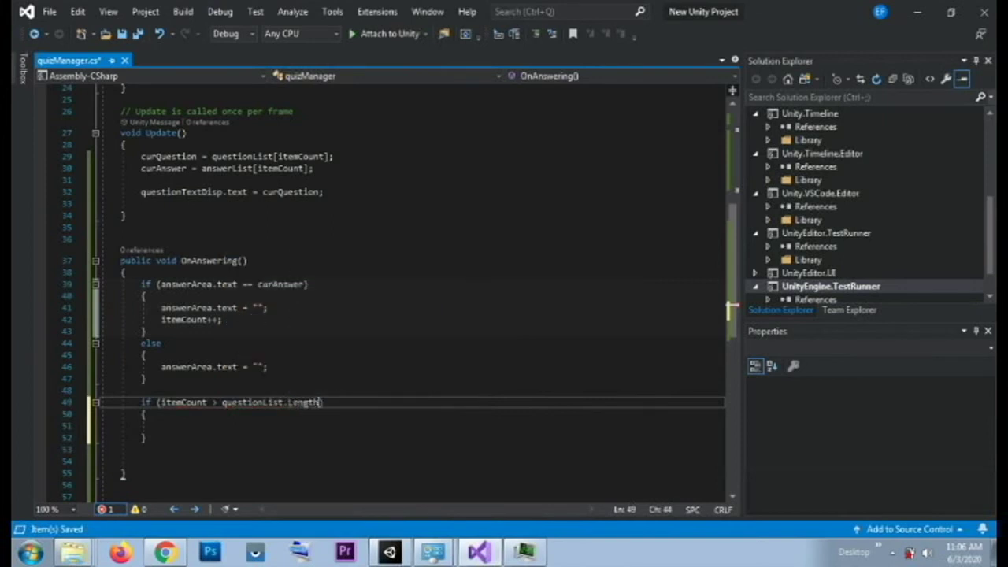
- Close the new if condition and set itemCount = 0; inside its body
type(")")
key("Down")
key("Down")
type("item")
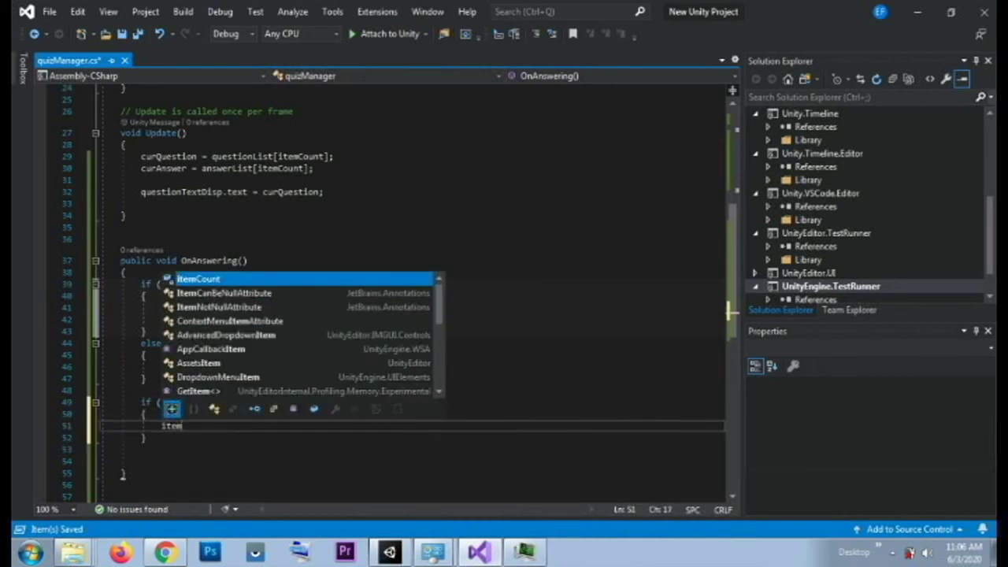
key("Tab")
type("unt")
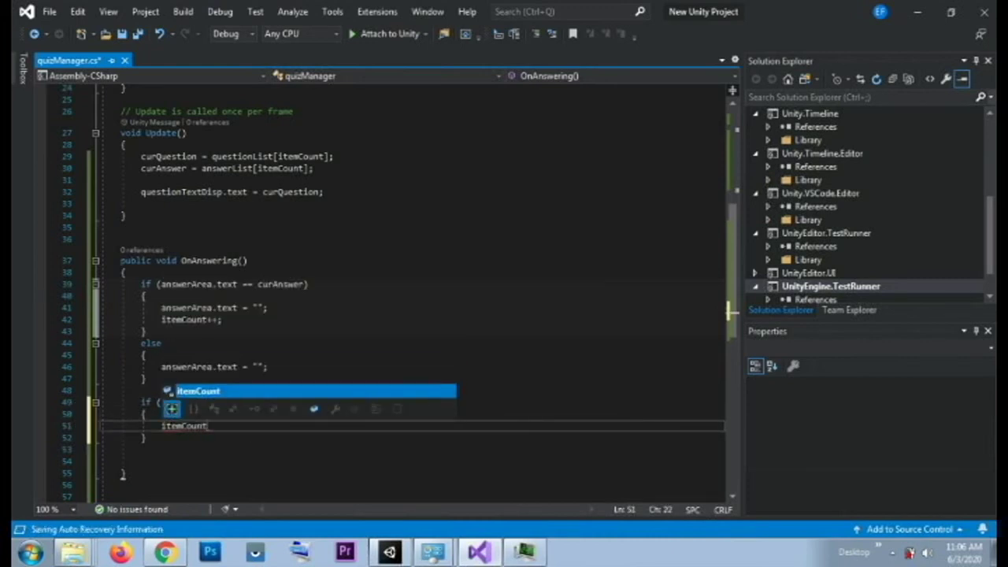
type(" = 0;")
left_click(162, 343)
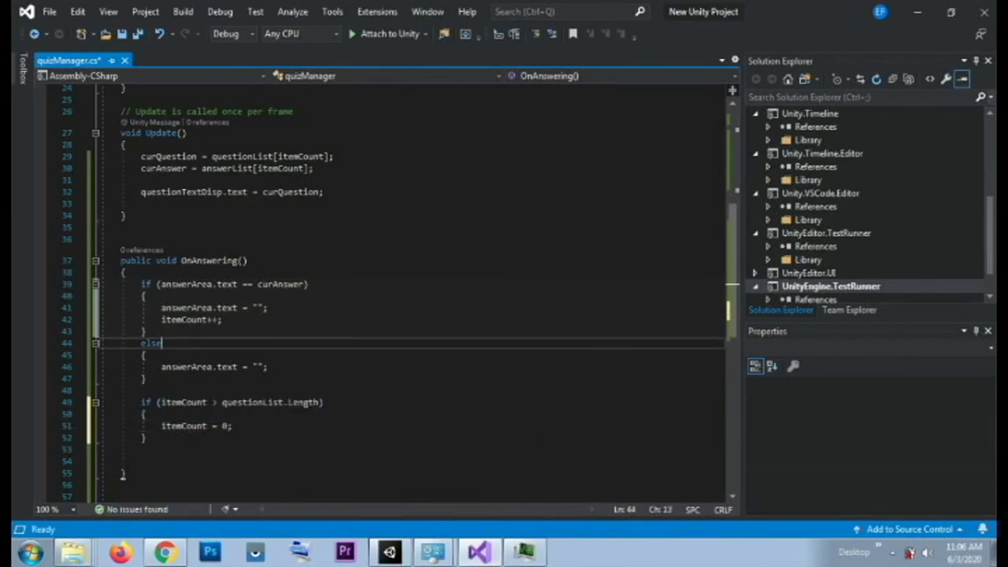
- Save quizManager.cs from the File menu
left_click(49, 11)
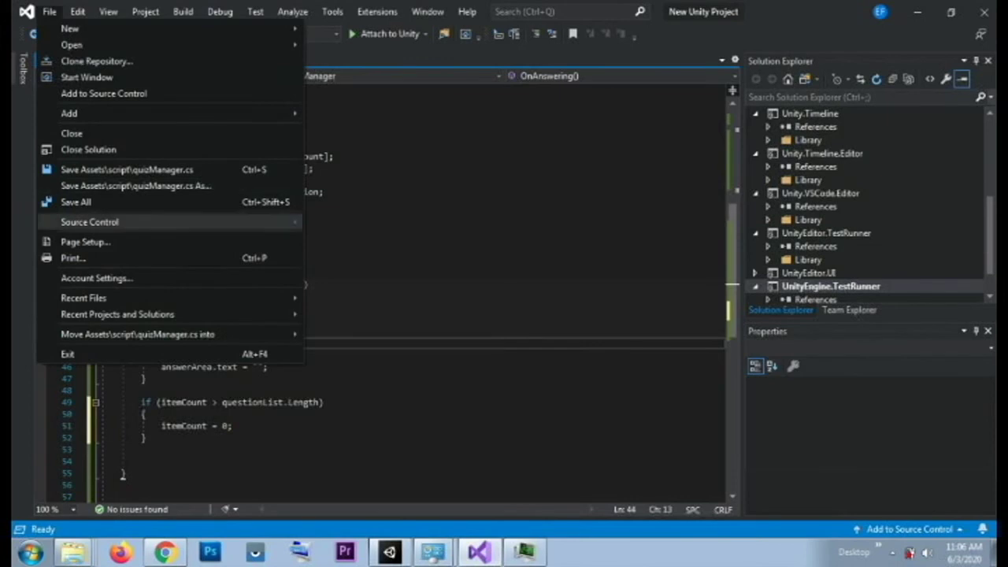
left_click(126, 169)
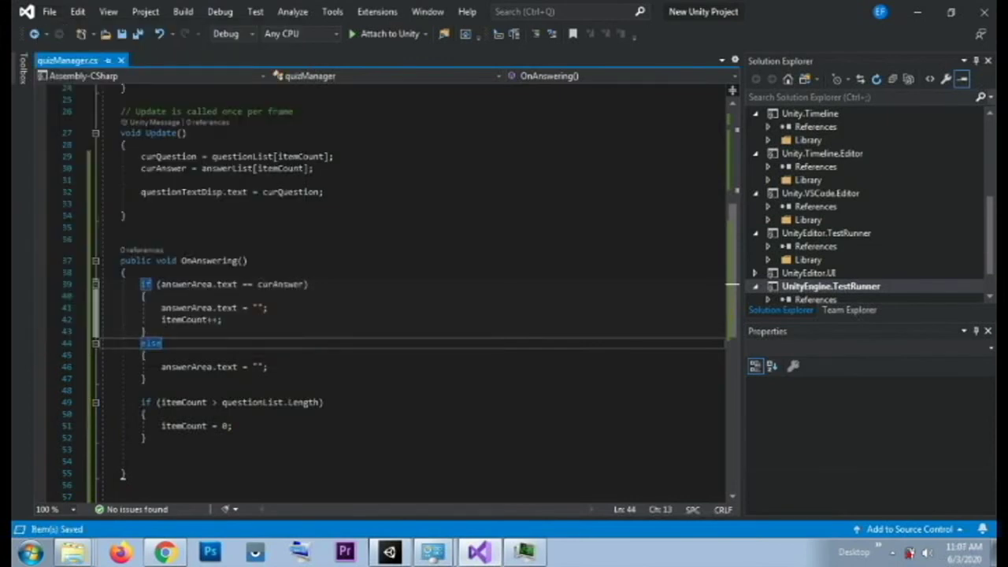
left_click(389, 551)
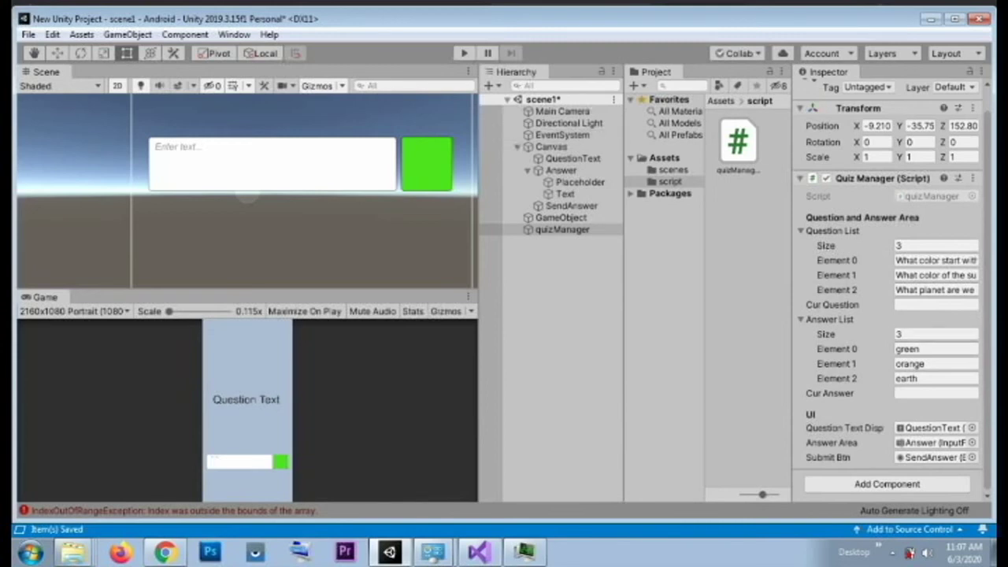
- Play the quiz scene and submit the answers green and orange
left_click(464, 52)
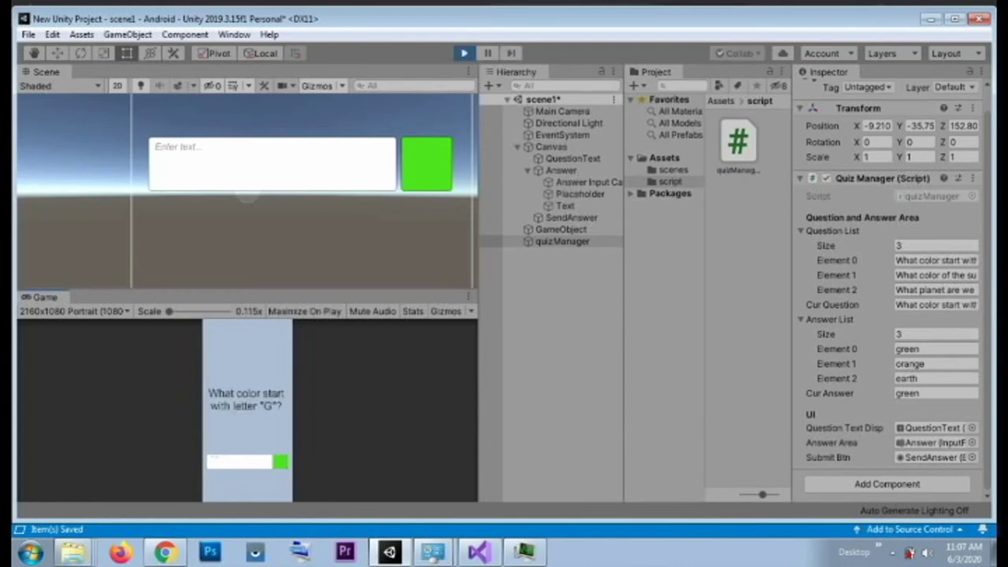
left_click(236, 461)
type("green")
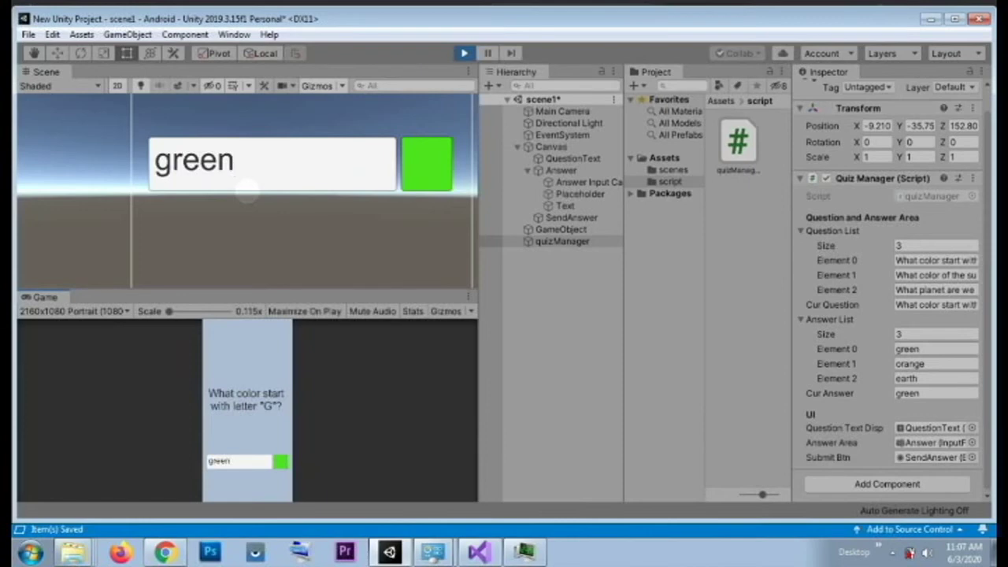
left_click(280, 461)
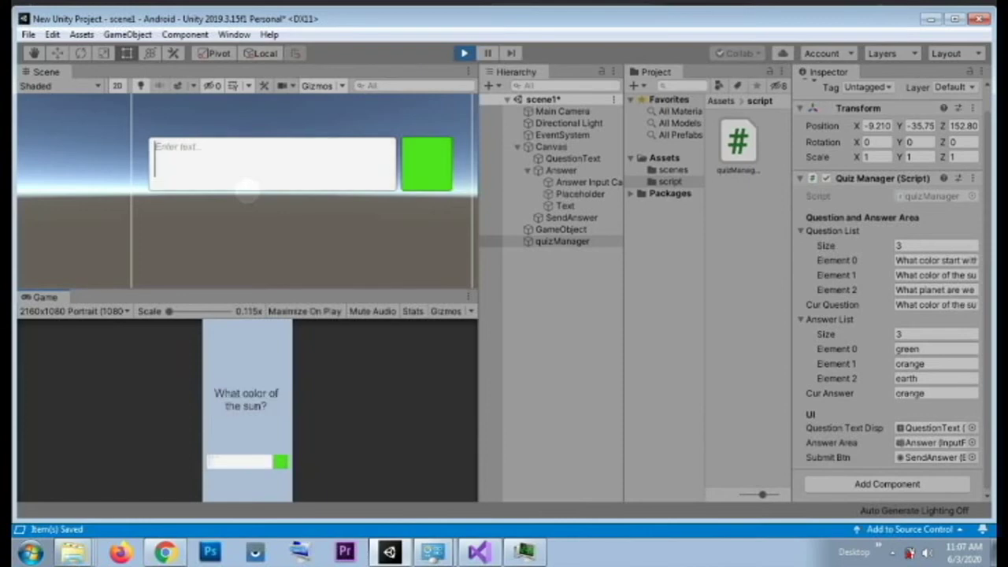
type("orange")
left_click(280, 461)
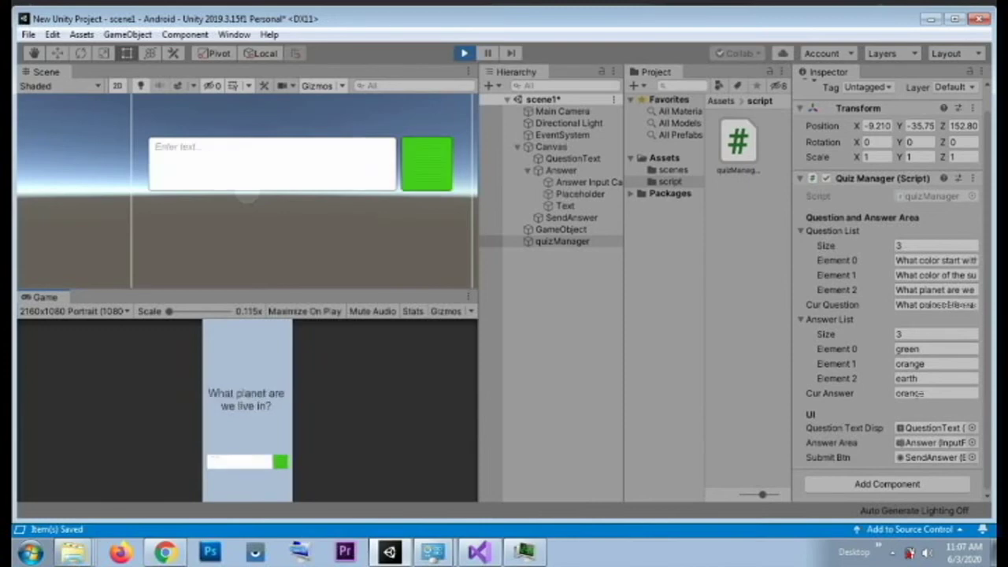
- Submit earth, observe the IndexOutOfRangeException, and stop Play mode
left_click(236, 461)
type("ea")
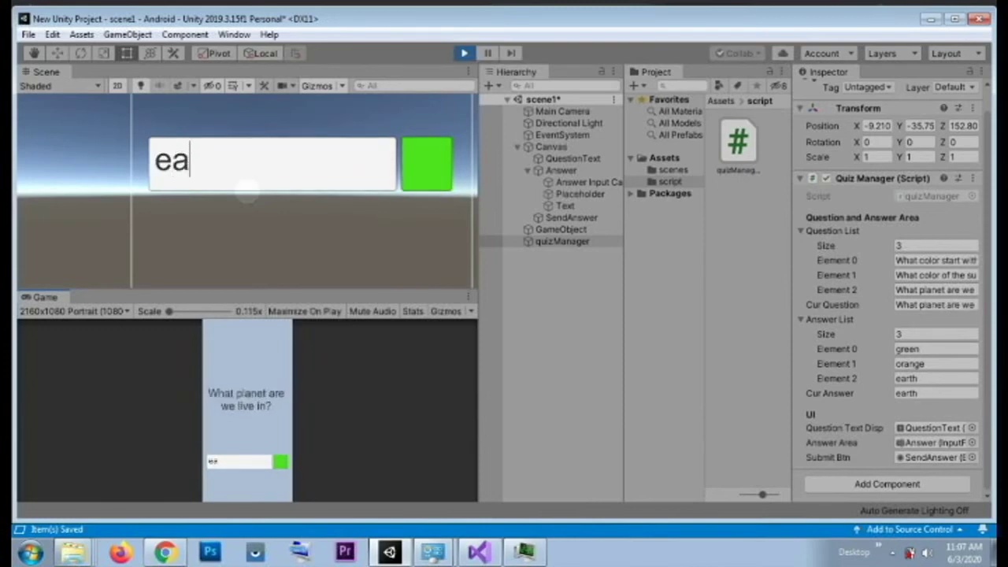
type("rth")
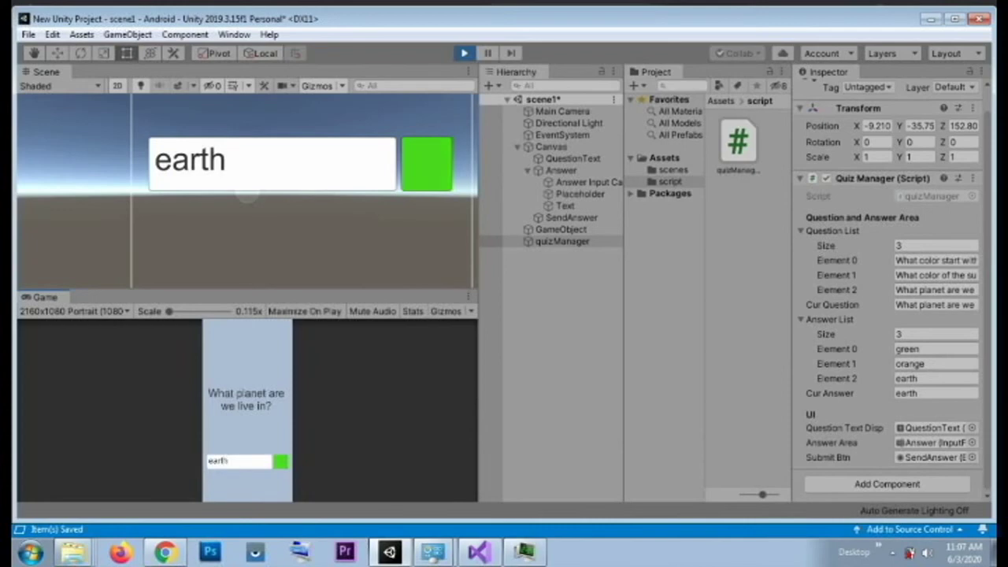
left_click(280, 461)
left_click(280, 462)
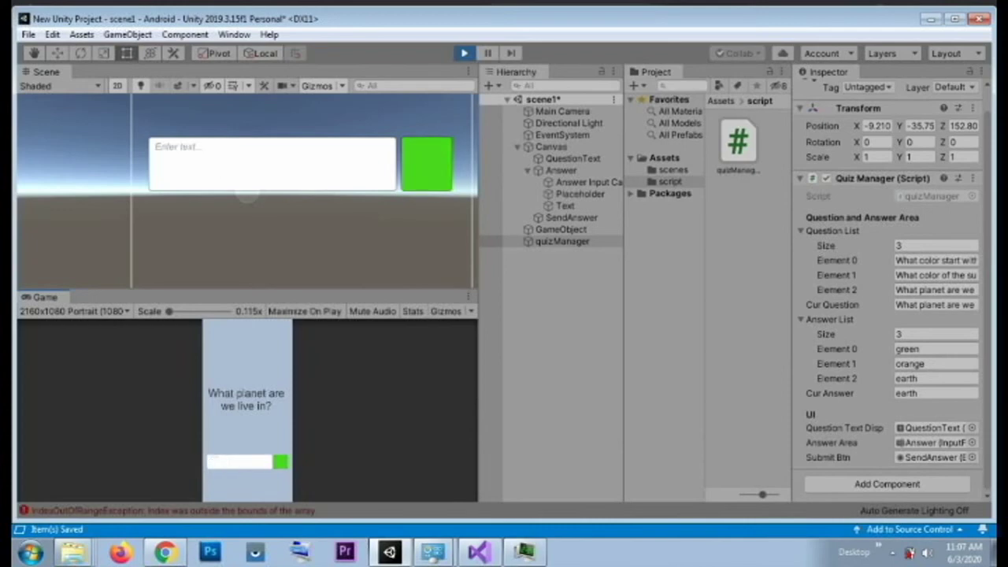
key("ctrl+shift+Escape")
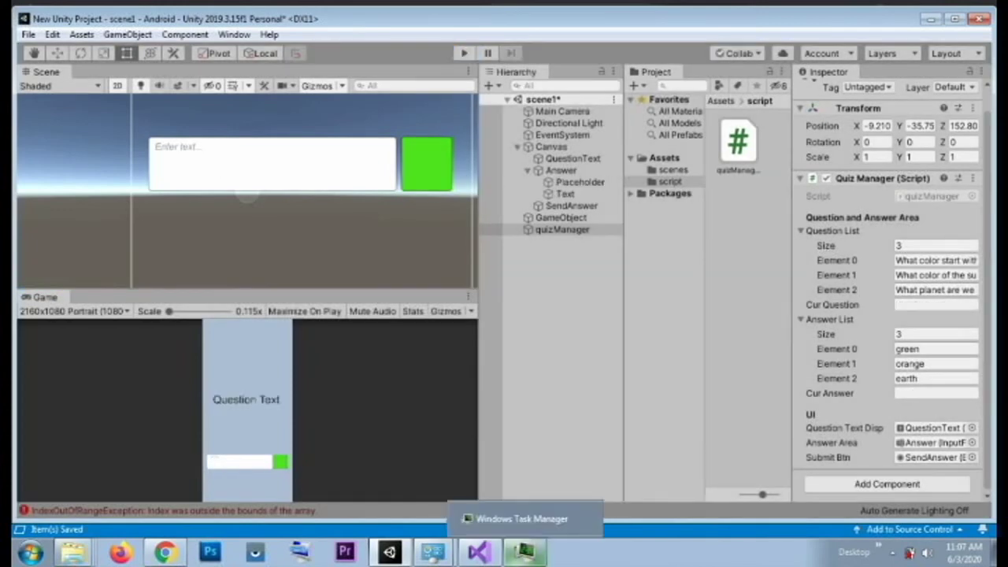
left_click(478, 552)
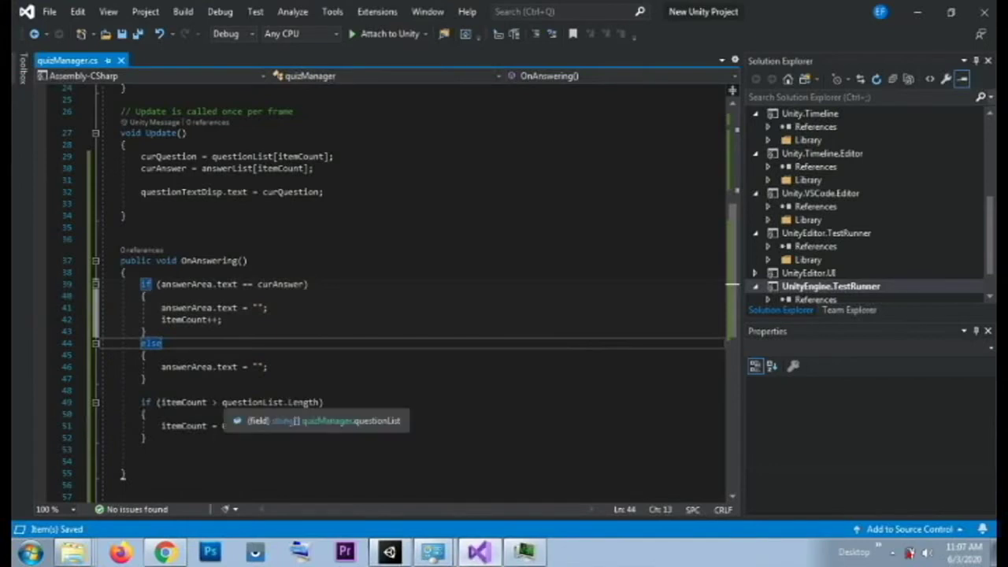
- Change the reset check to itemCount == questionList.Length, save, and rerun the quiz in Unity
left_click(212, 401)
key("Delete")
type("==")
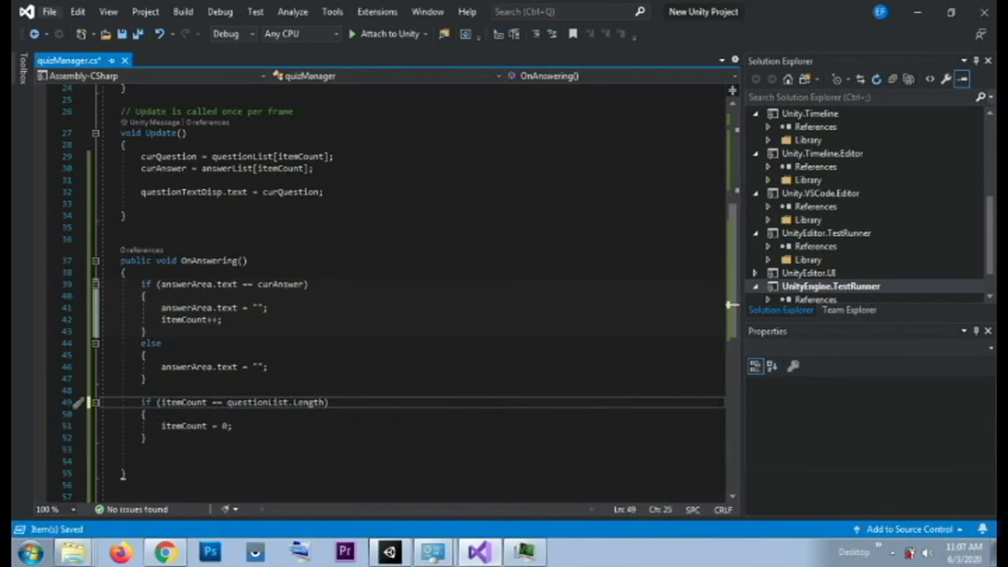
key("alt+f")
key("Escape")
key("alt+Tab")
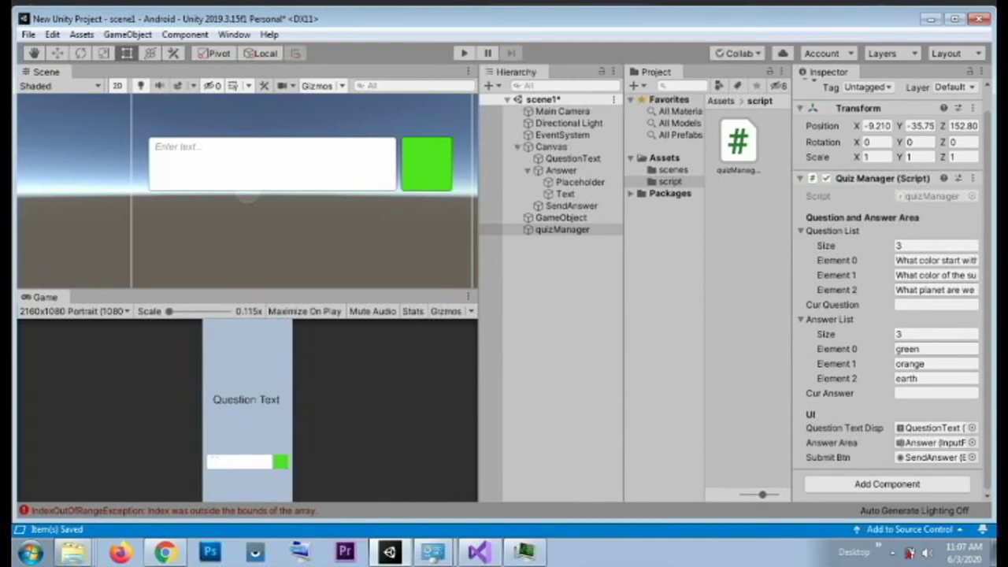
key("ctrl+p")
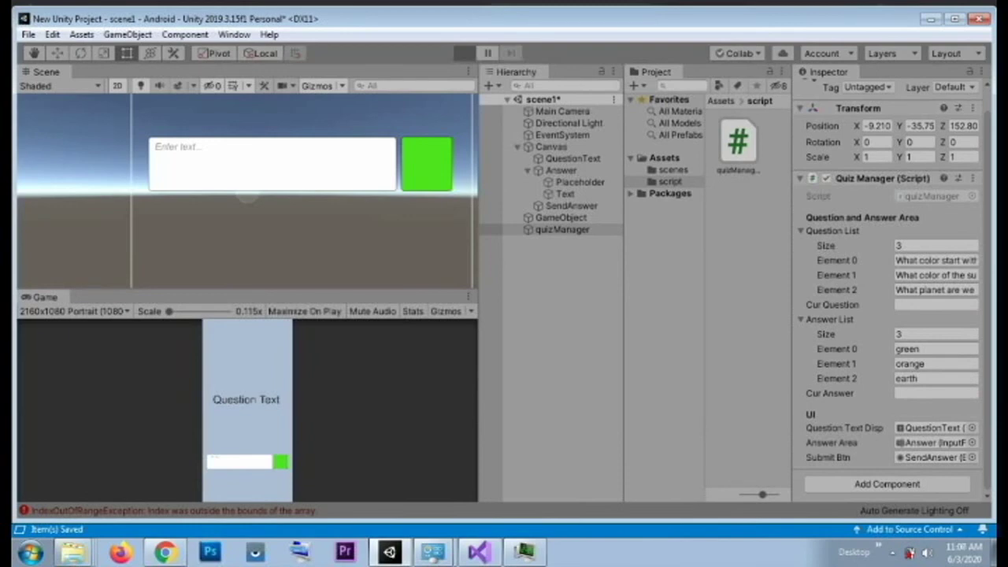
- Answer green, orange and earth, confirming the quiz returns to the first question
left_click(246, 187)
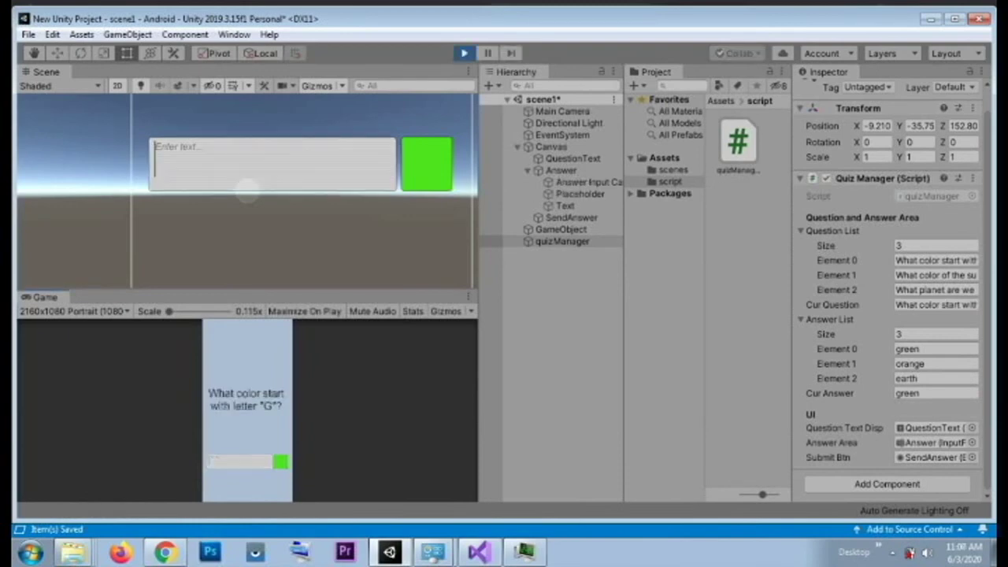
type("green")
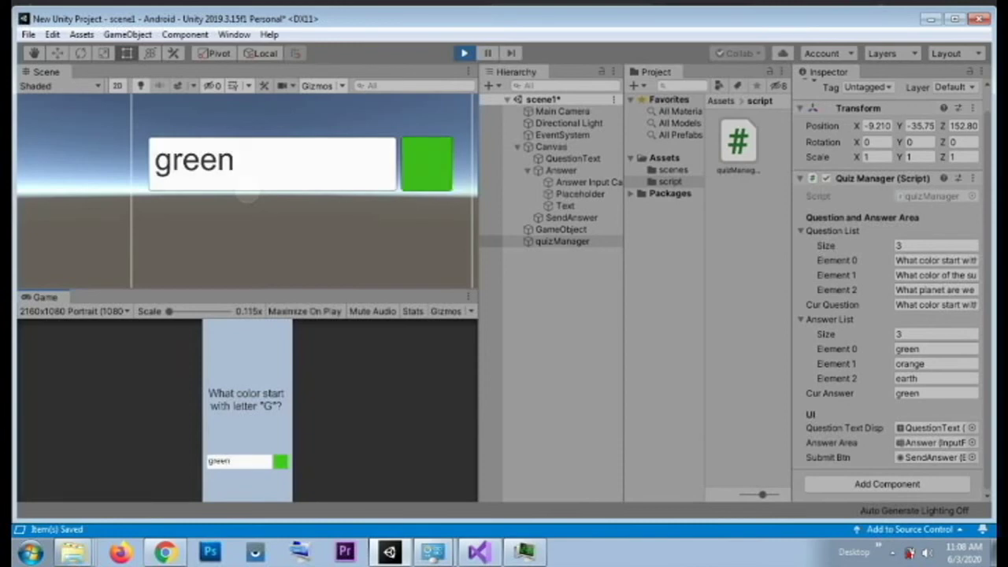
key("Return")
type("orange")
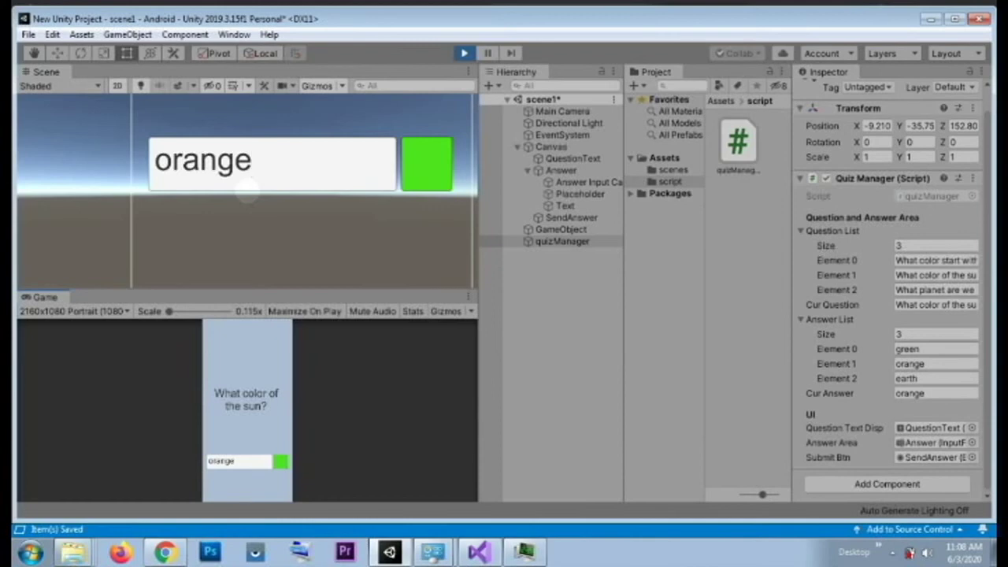
key("Return")
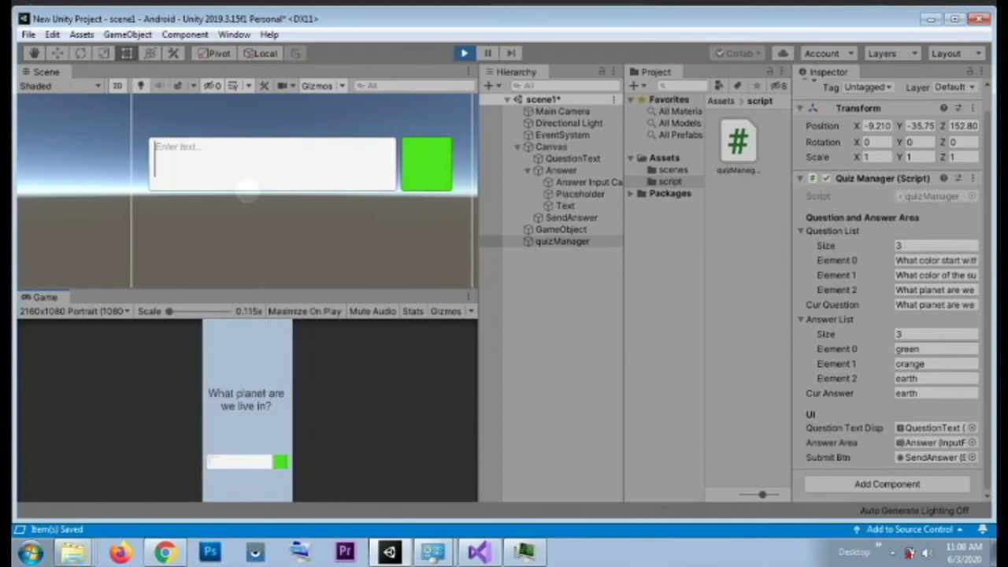
type("earth")
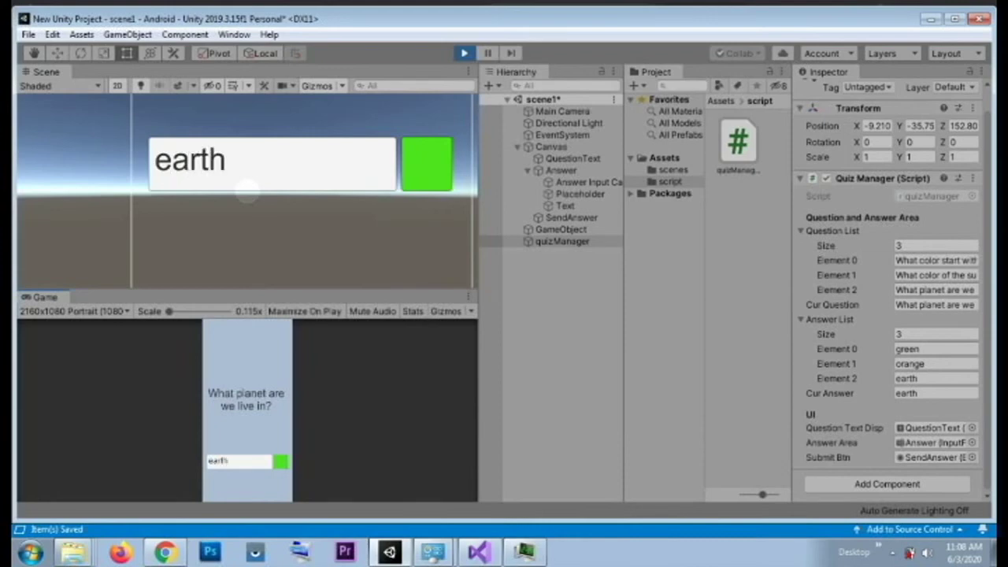
key("Return")
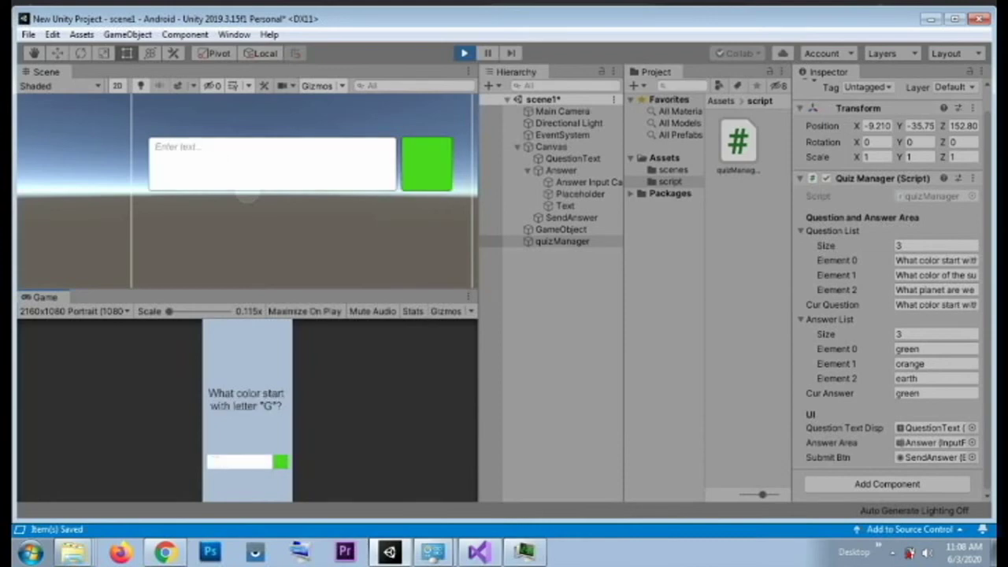